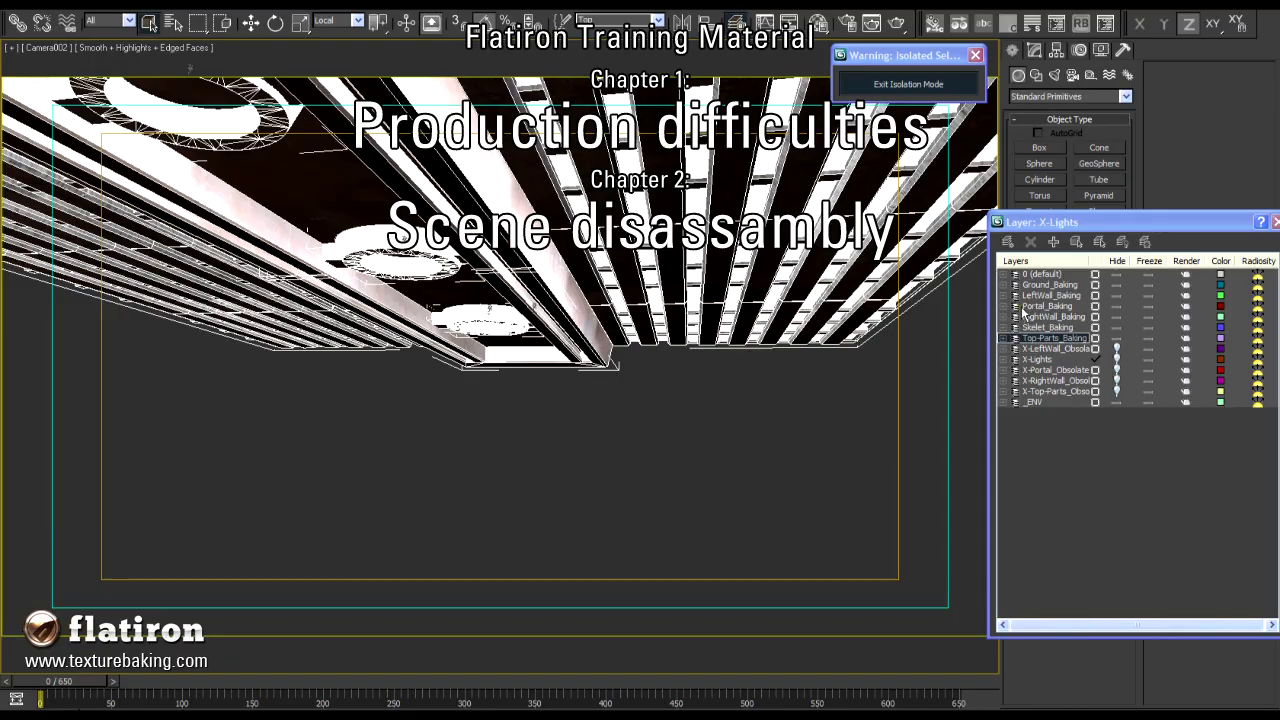
- Isolate the Skelet_Baking, RightWall_Baking and Portal_Baking layers in turn
{"action": "left_click", "coordinate": [1045, 327]}
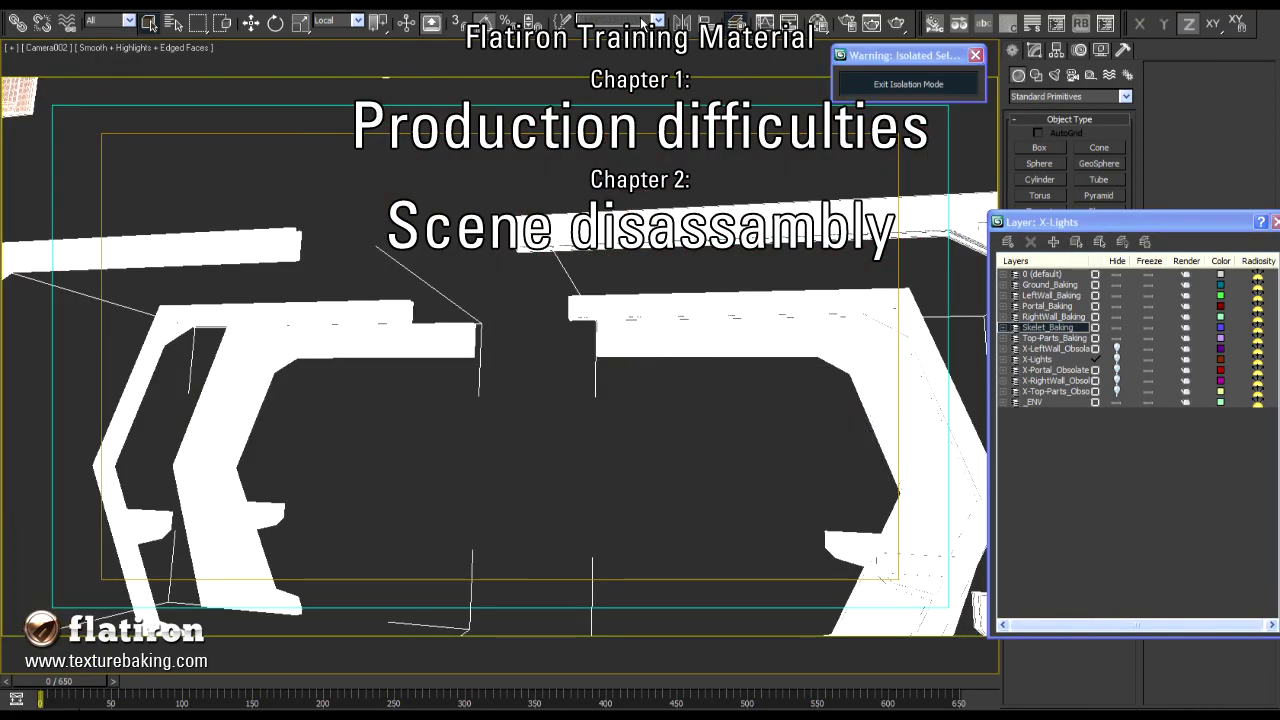
{"action": "left_click", "coordinate": [1068, 317]}
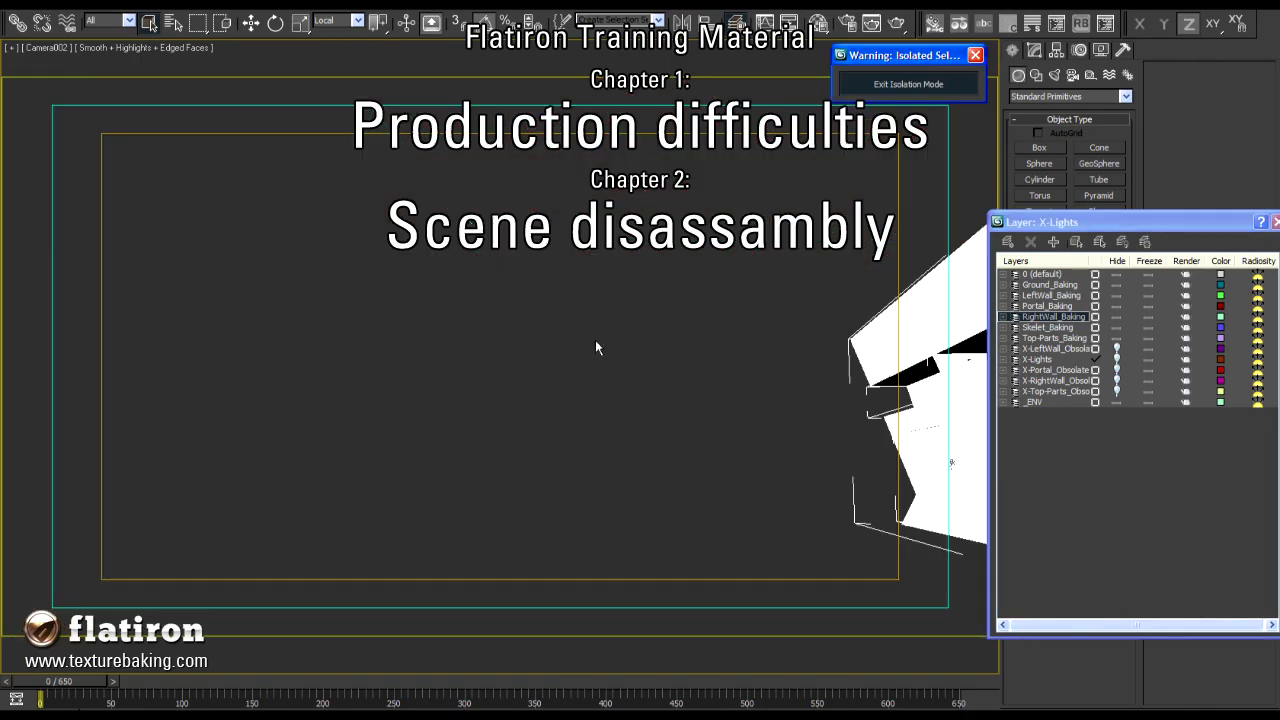
{"action": "left_click", "coordinate": [1045, 306]}
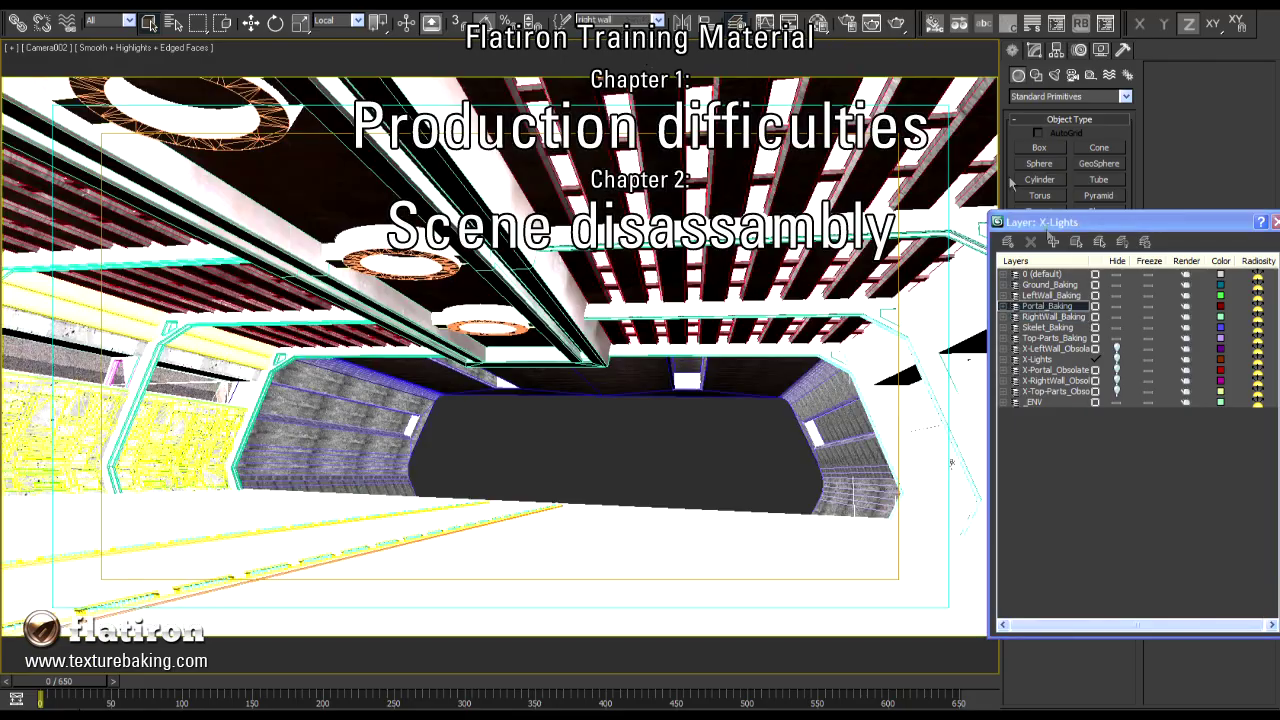
{"action": "left_click", "coordinate": [1076, 243]}
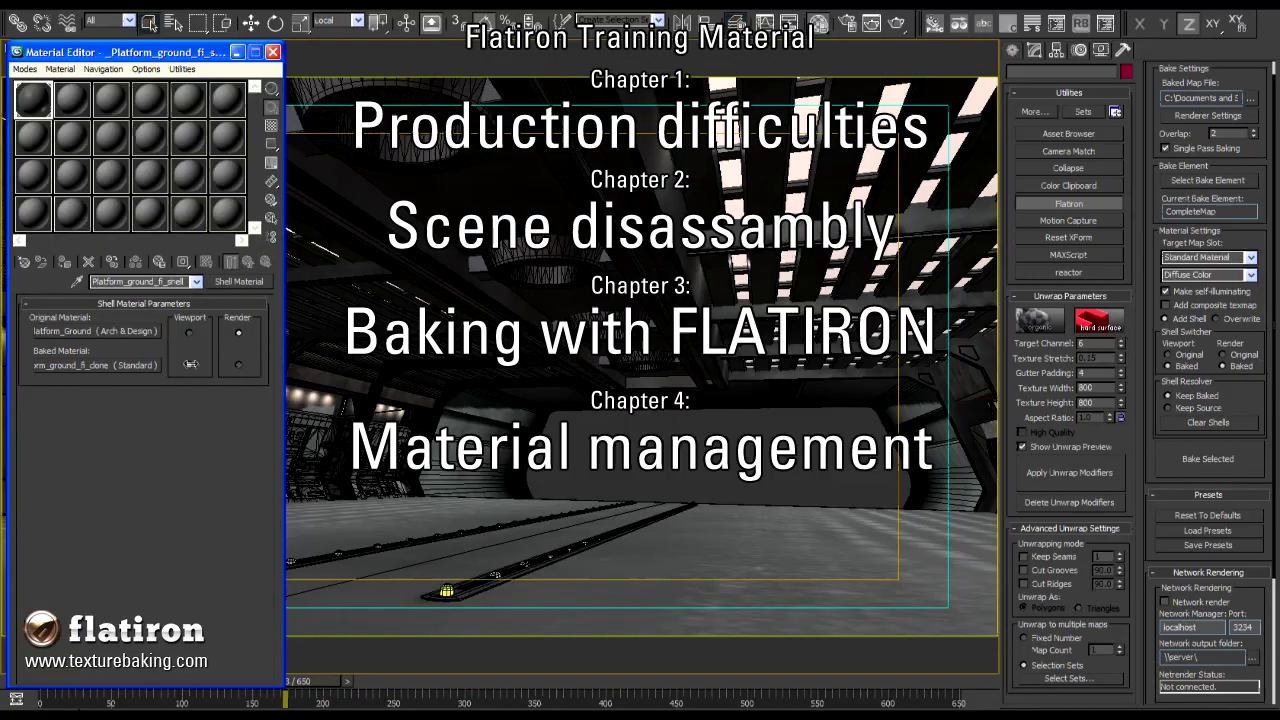
- Sample the crane track and platform sidewall shell materials, then play the hangar camera move
{"action": "left_click", "coordinate": [548, 248]}
{"action": "left_click", "coordinate": [400, 426]}
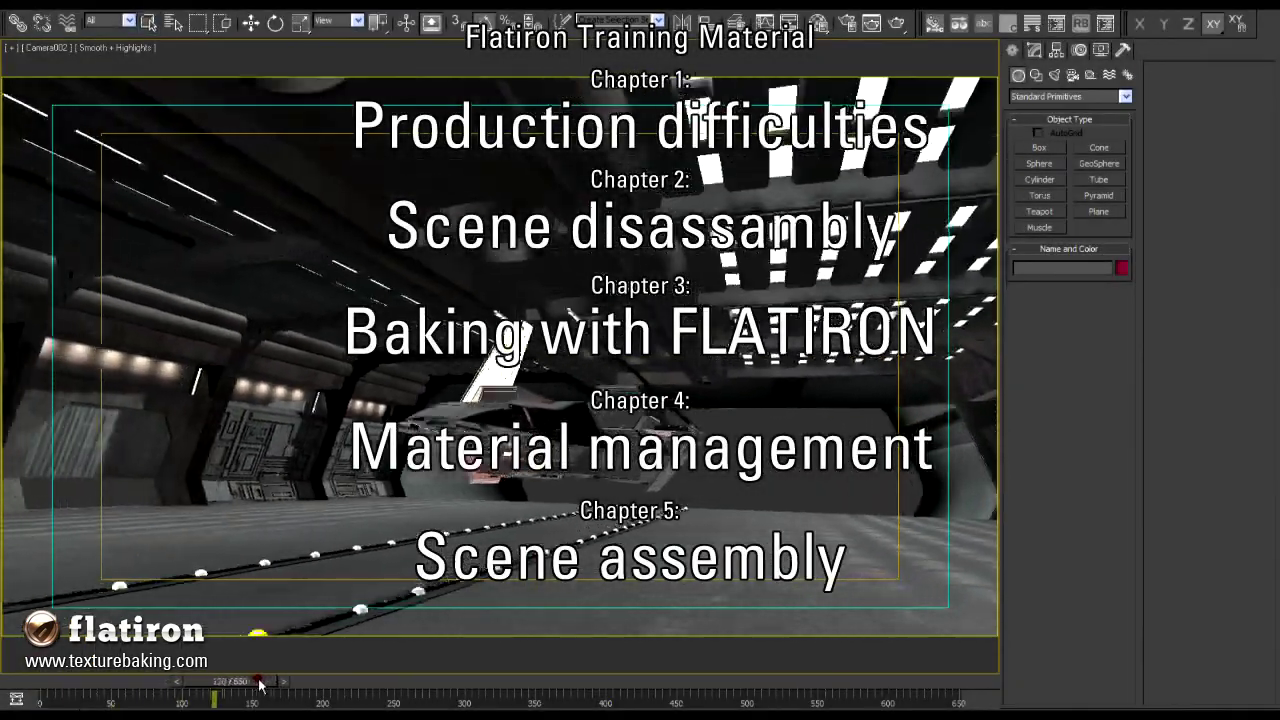
{"action": "left_click_drag", "start_coordinate": [243, 681], "coordinate": [400, 683]}
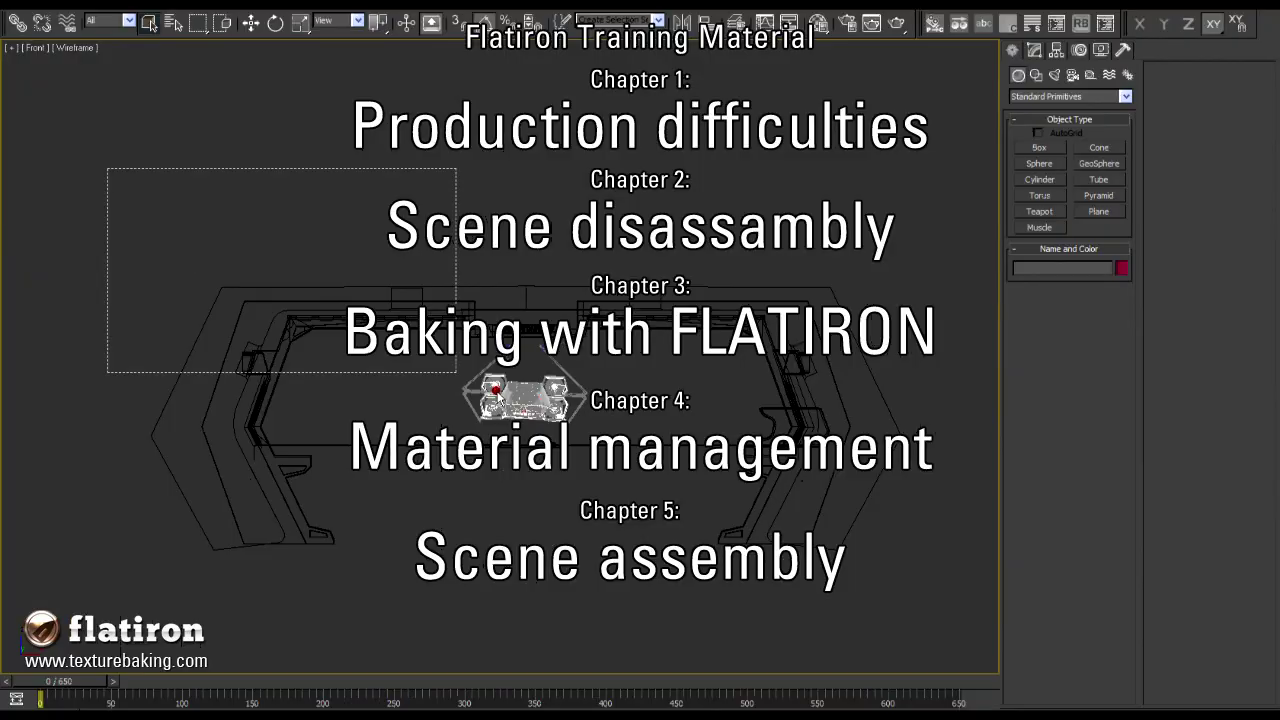
{"action": "middle_click_drag", "start_coordinate": [497, 394], "coordinate": [762, 405], "text": "alt"}
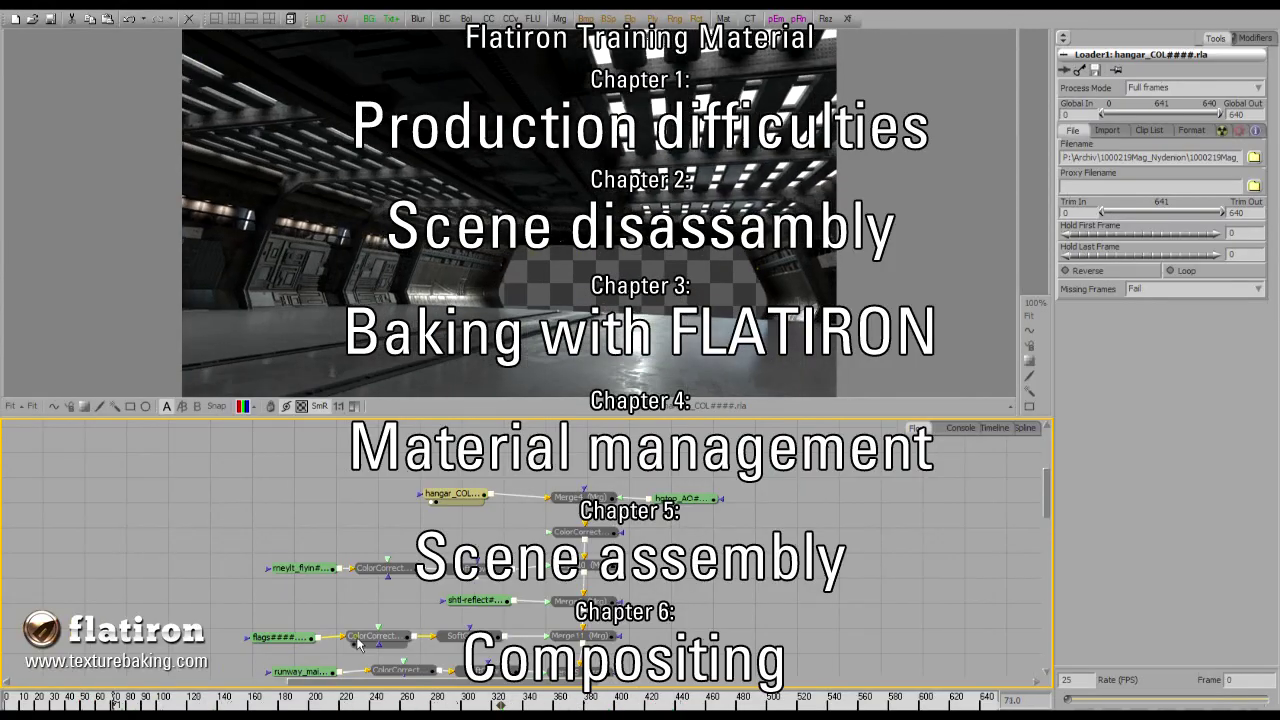
- Inspect the flags, runway_main and shuttle Loader settings, with the timeline at frame 108
{"action": "middle_click_drag", "start_coordinate": [308, 579], "coordinate": [363, 482]}
{"action": "left_click", "coordinate": [340, 541]}
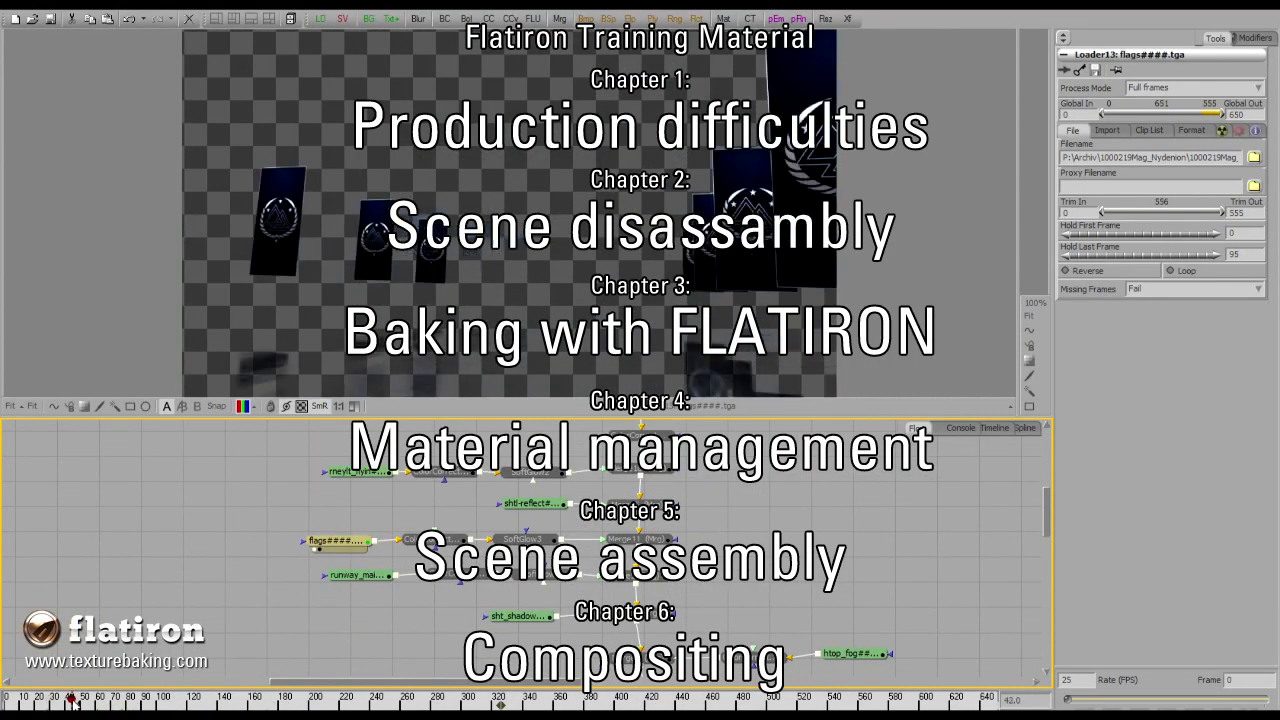
{"action": "middle_click_drag", "start_coordinate": [353, 584], "coordinate": [323, 538]}
{"action": "left_click", "coordinate": [323, 538]}
{"action": "left_click", "coordinate": [175, 703]}
{"action": "left_click", "coordinate": [335, 640]}
{"action": "middle_click_drag", "start_coordinate": [340, 640], "coordinate": [255, 527]}
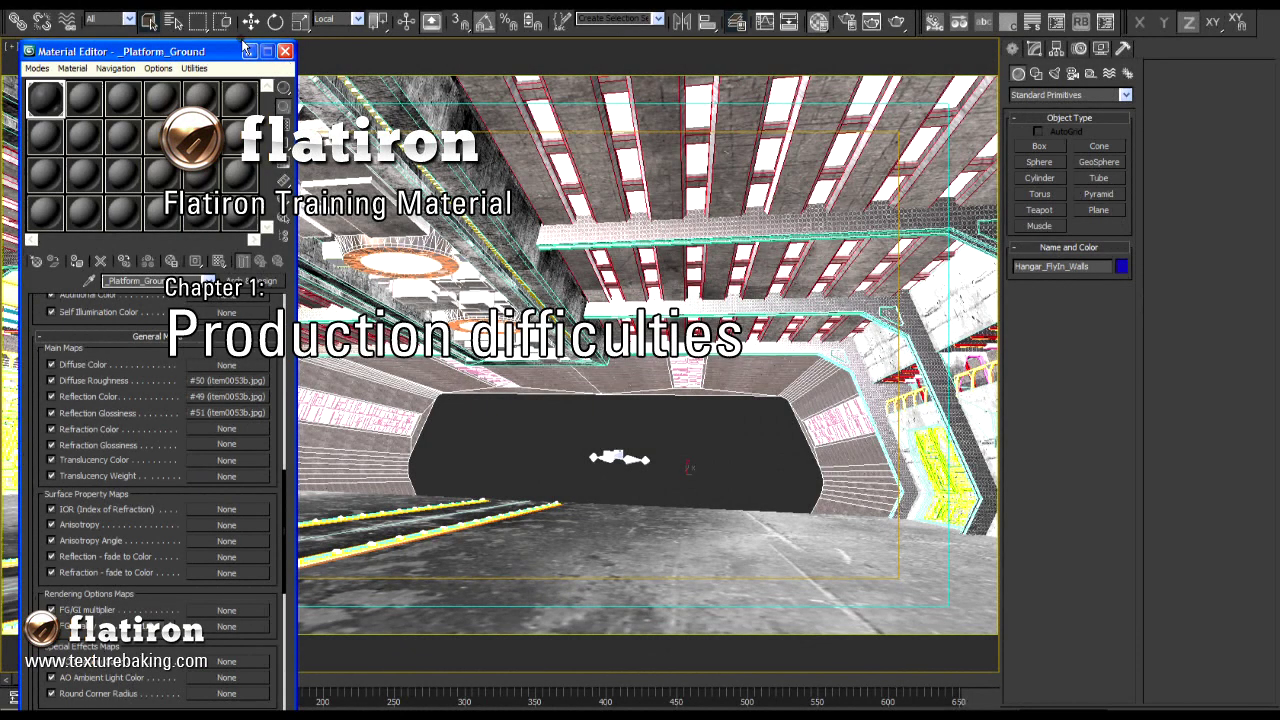
- Close the Material Editor and select the walls framing the hangar opening in the viewport
{"action": "left_click_drag", "start_coordinate": [243, 47], "coordinate": [230, 60]}
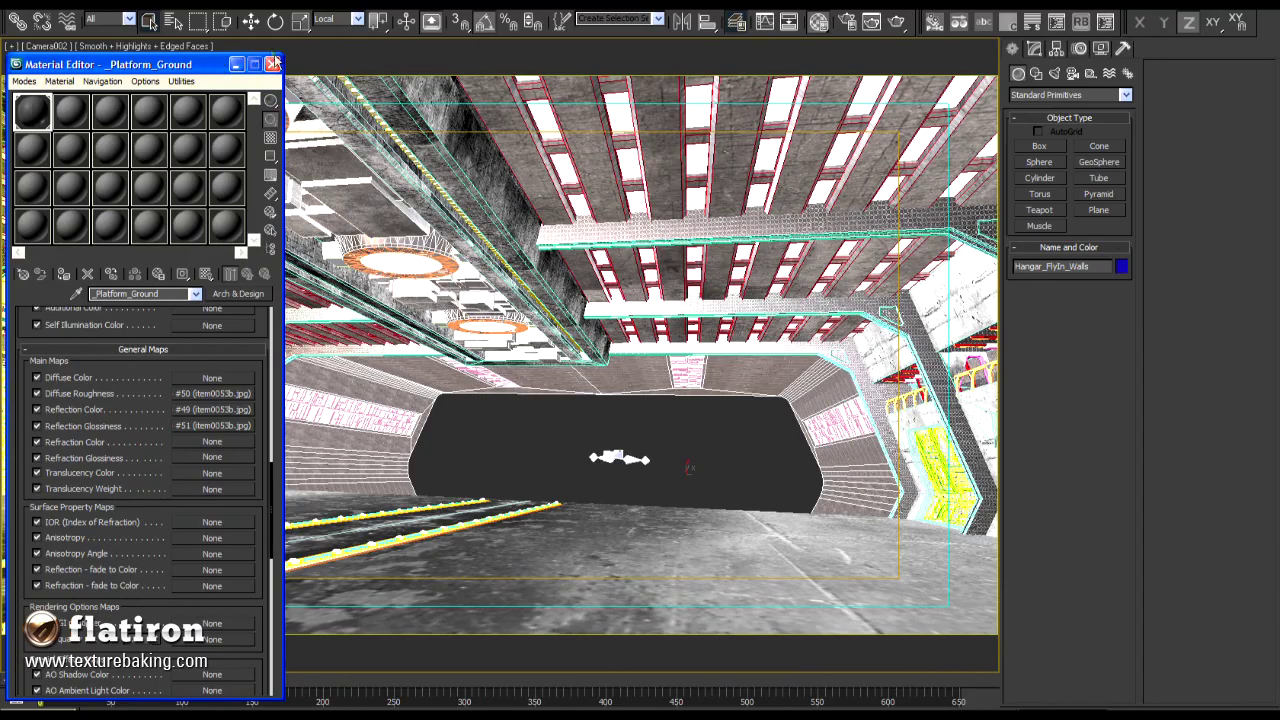
{"action": "left_click", "coordinate": [272, 65]}
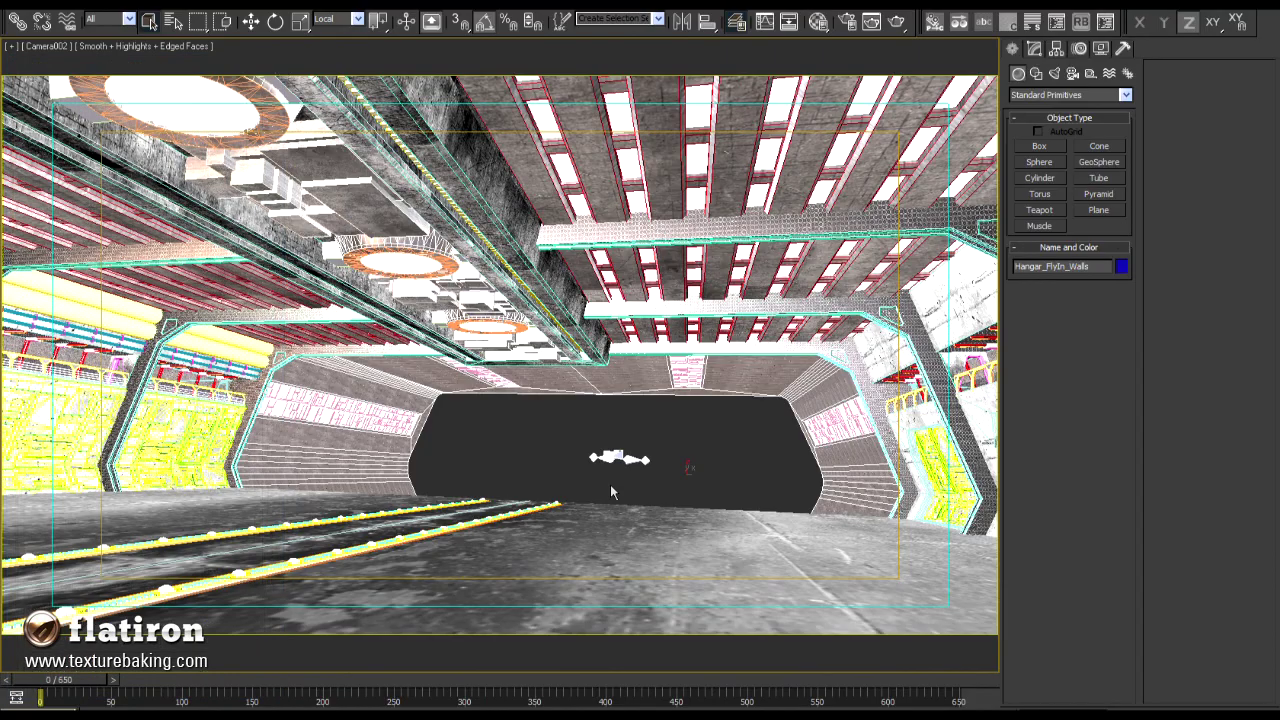
{"action": "left_click", "coordinate": [673, 438]}
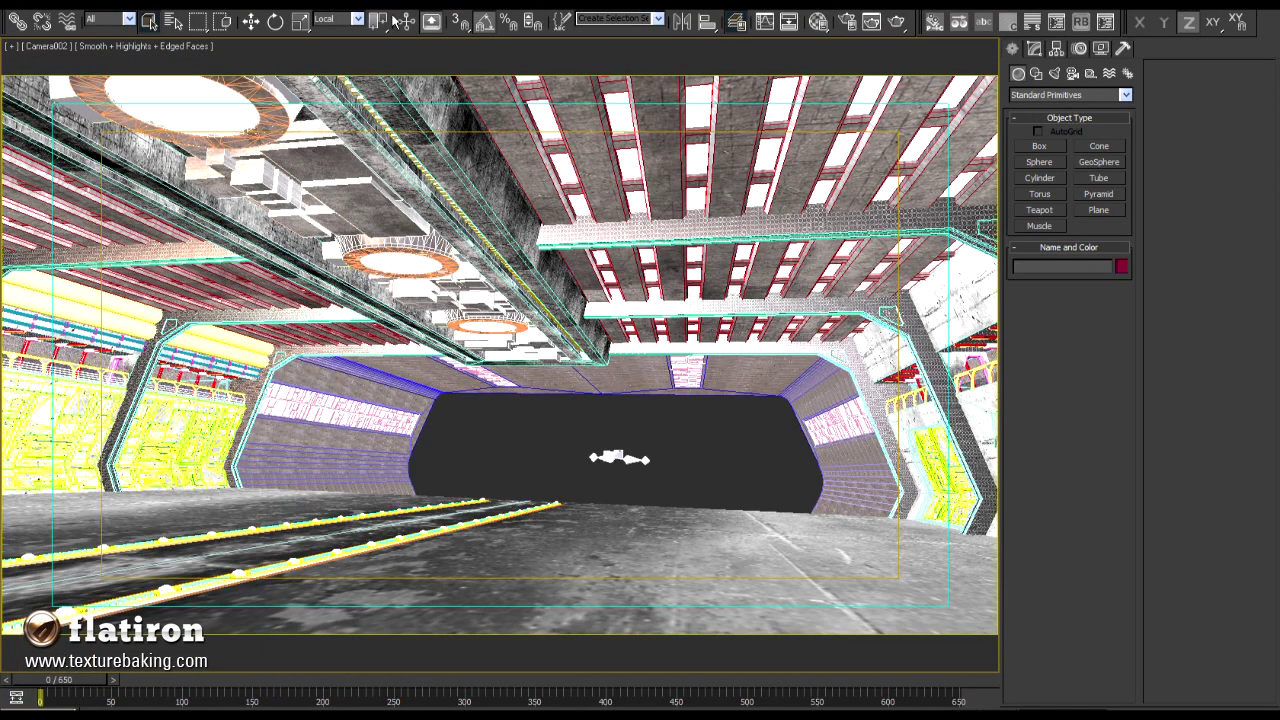
{"action": "left_click", "coordinate": [432, 9]}
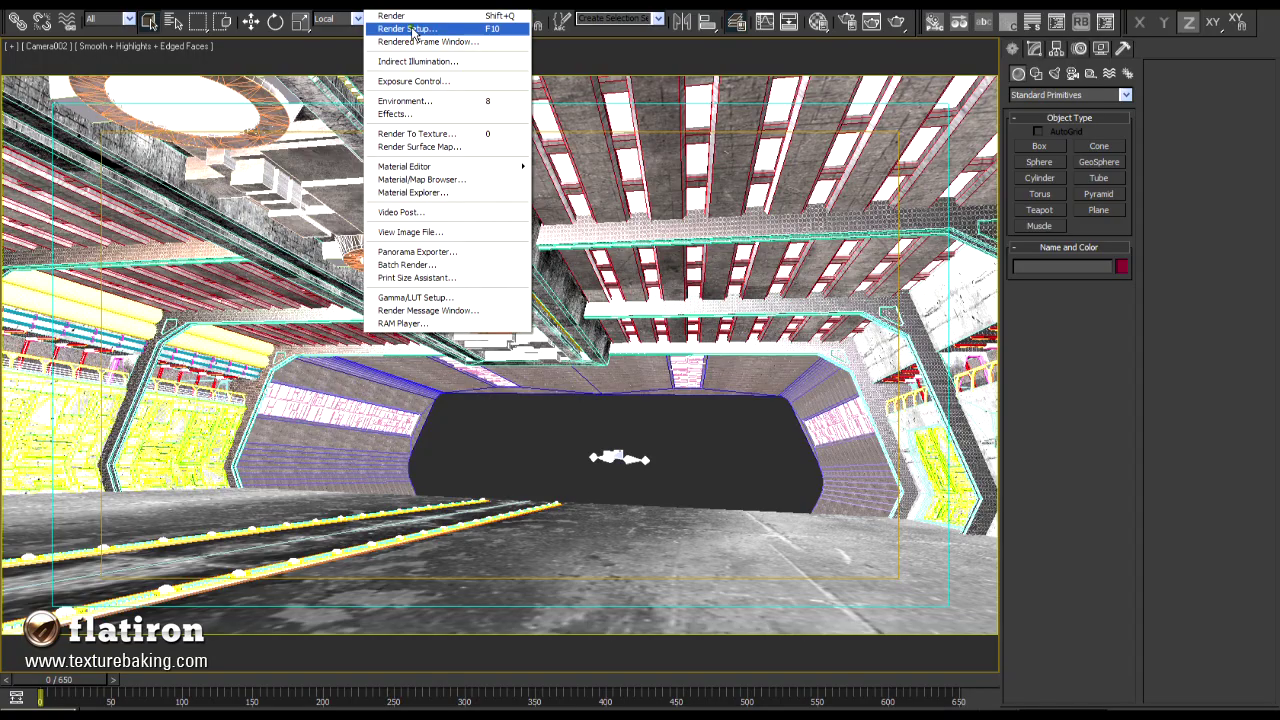
- Set the Render Setup output to the 1280x720 preset and render the Camera002 view
{"action": "left_click", "coordinate": [412, 29]}
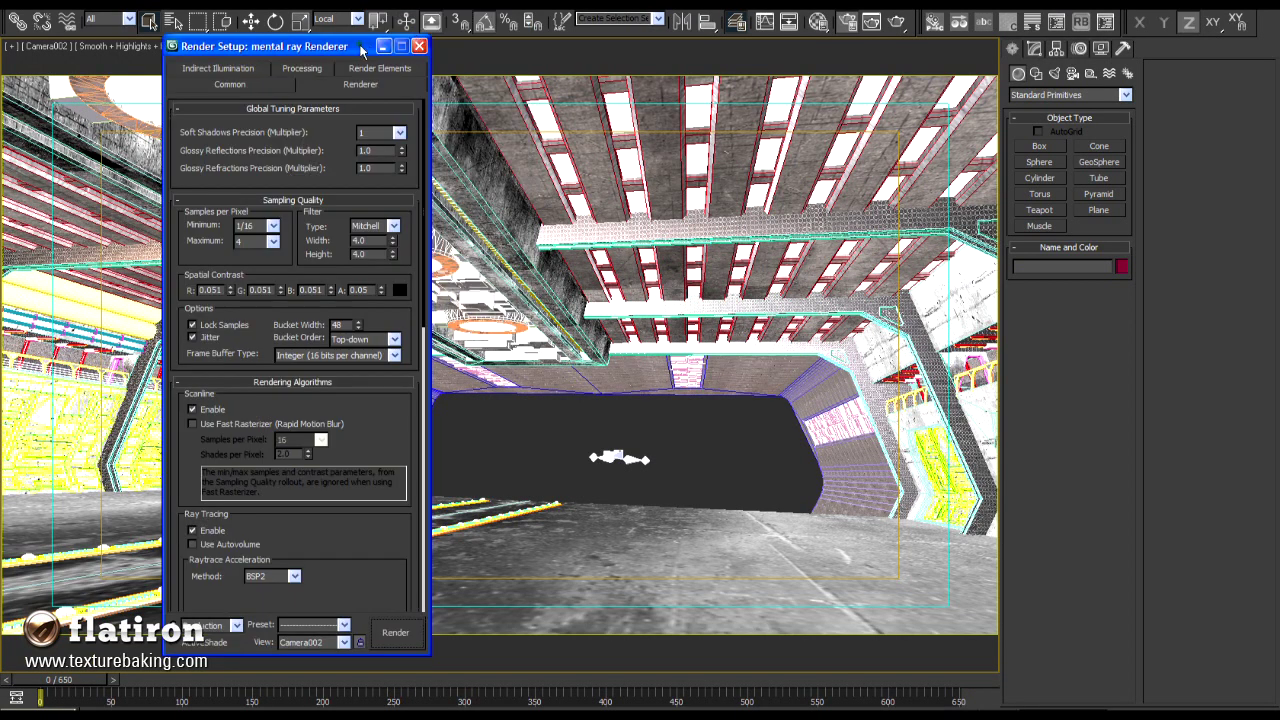
{"action": "left_click_drag", "start_coordinate": [362, 50], "coordinate": [222, 74]}
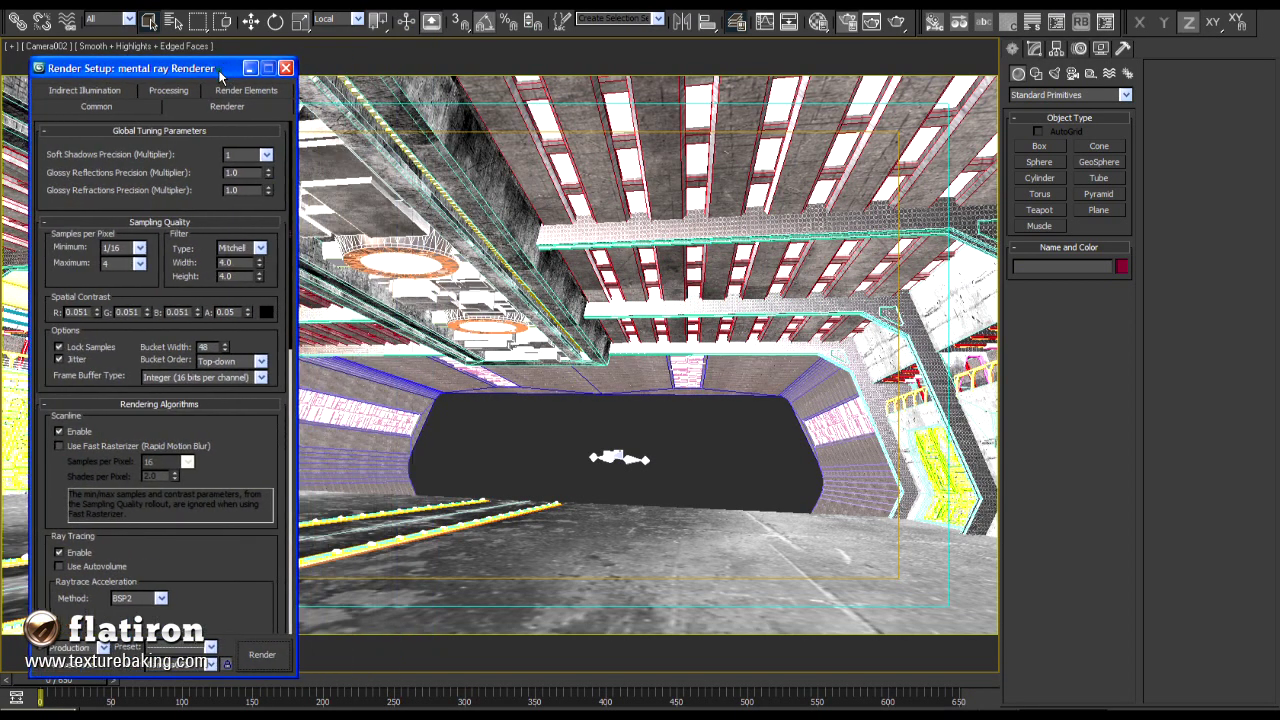
{"action": "left_click", "coordinate": [74, 106]}
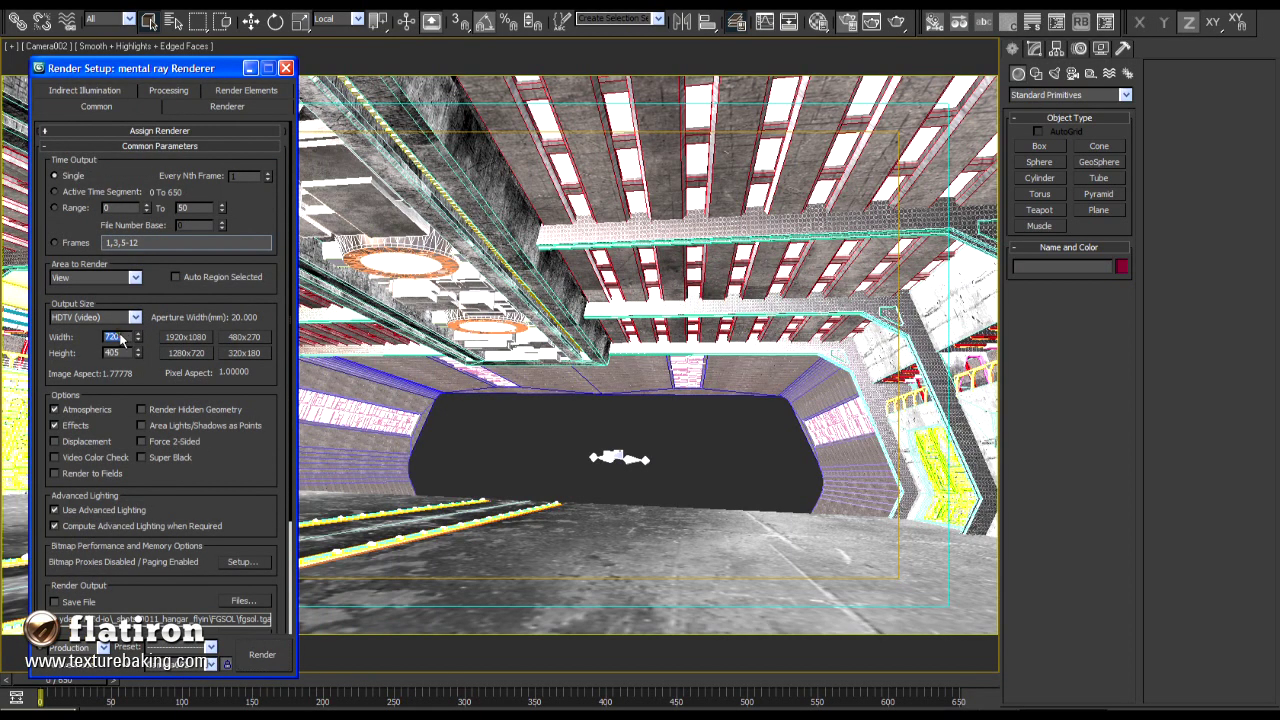
{"action": "left_click", "coordinate": [511, 466]}
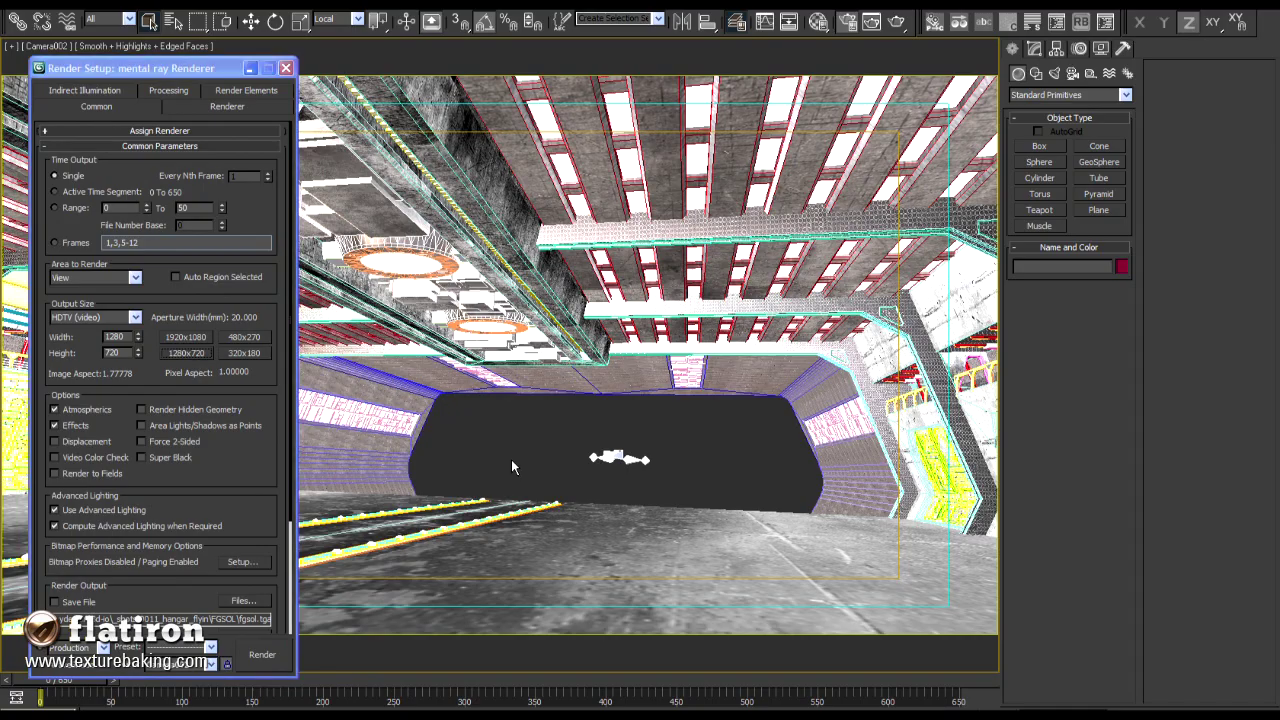
{"action": "key", "text": "shift+q"}
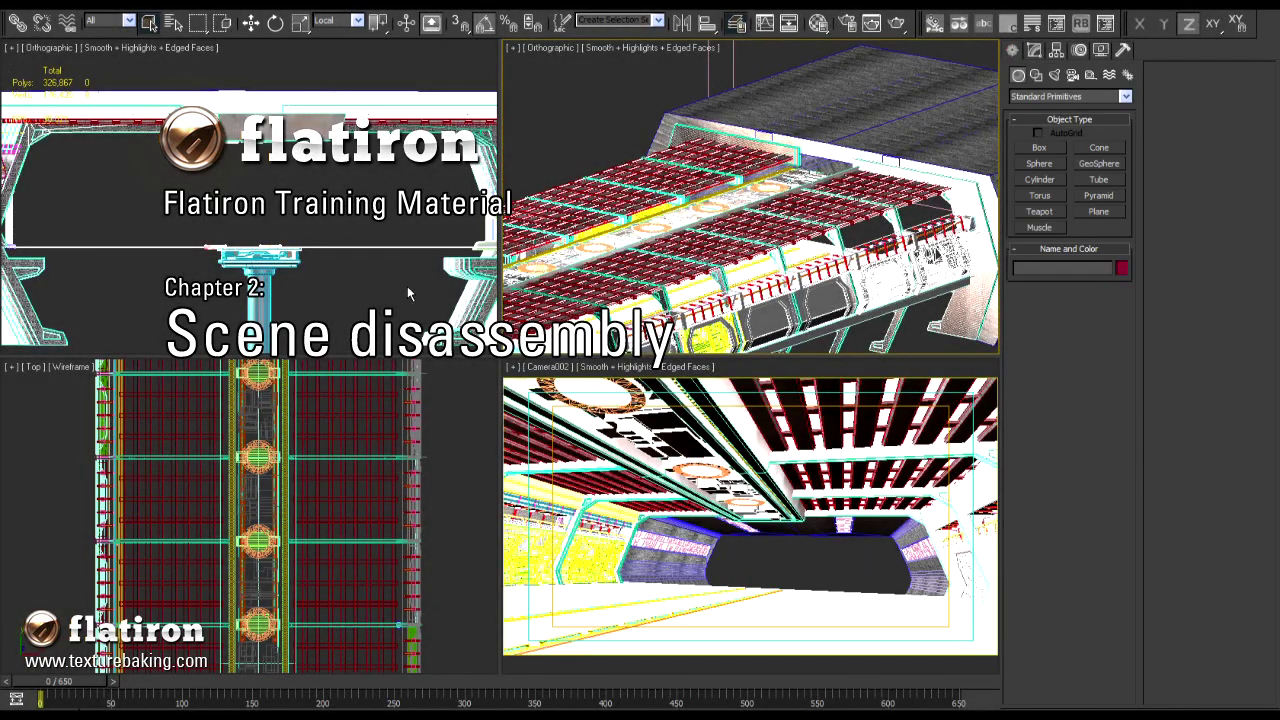
- Deselect the hangar polygons by clicking empty space in the top-left Orthographic viewport
{"action": "left_click", "coordinate": [407, 286]}
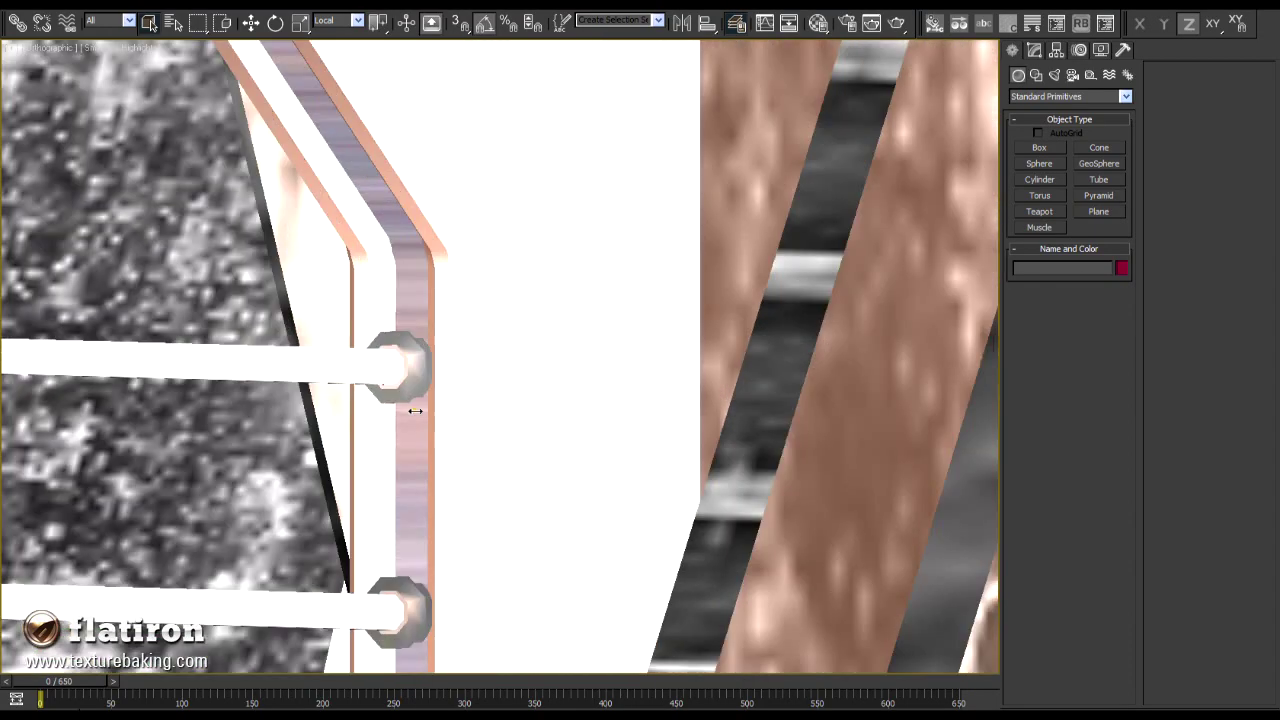
- Review the Object Properties of railing light strips Line64 and Line65
{"action": "scroll", "coordinate": [422, 352], "scroll_direction": "down", "scroll_amount": 3}
{"action": "middle_click_drag", "start_coordinate": [422, 352], "coordinate": [438, 272], "text": "alt"}
{"action": "left_click", "coordinate": [438, 283]}
{"action": "right_click", "coordinate": [438, 272]}
{"action": "left_click", "coordinate": [500, 276]}
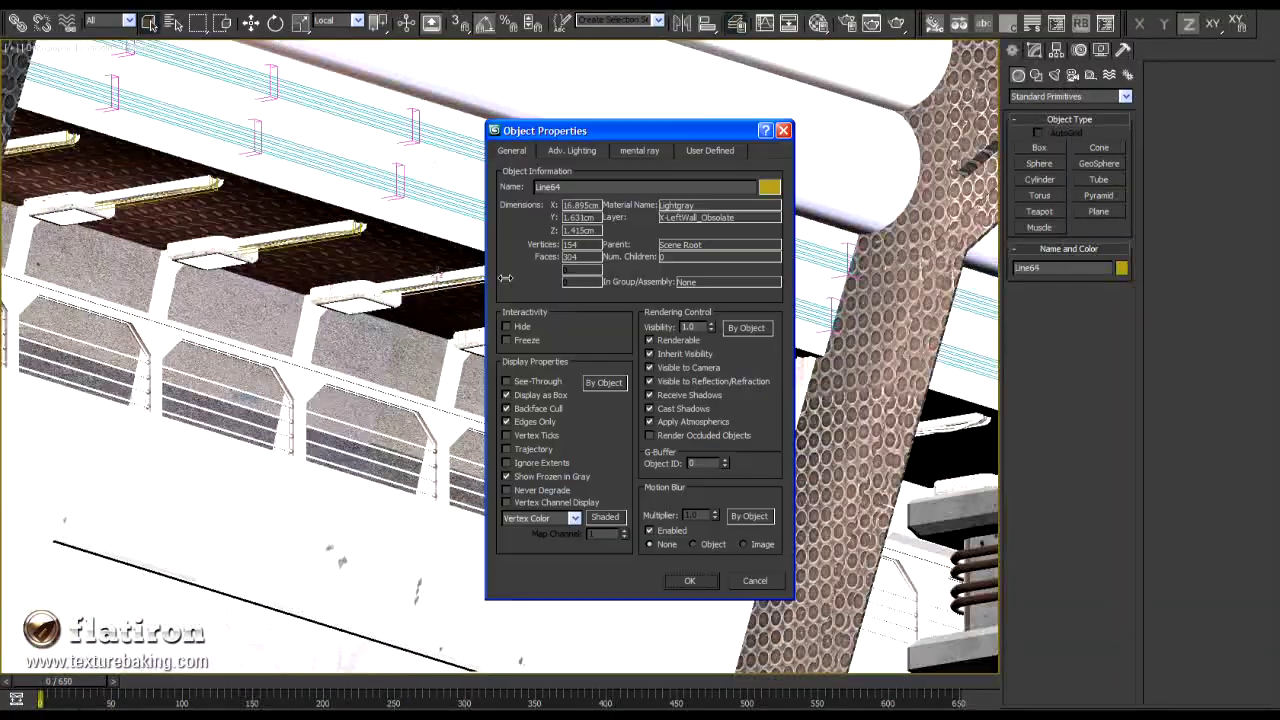
{"action": "left_click", "coordinate": [682, 583]}
{"action": "scroll", "coordinate": [443, 347], "scroll_direction": "up", "scroll_amount": 5}
{"action": "scroll", "coordinate": [443, 347], "scroll_direction": "up", "scroll_amount": 5}
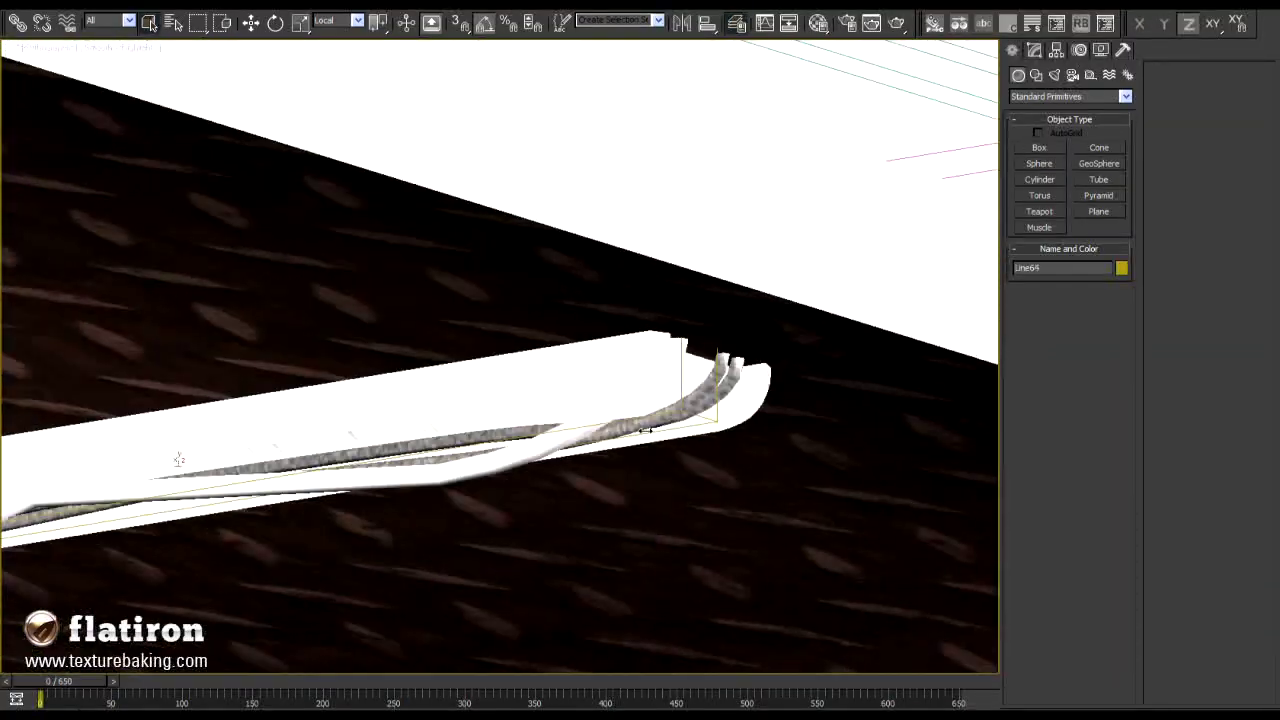
{"action": "right_click", "coordinate": [621, 420]}
{"action": "left_click", "coordinate": [683, 424]}
{"action": "left_click", "coordinate": [686, 580]}
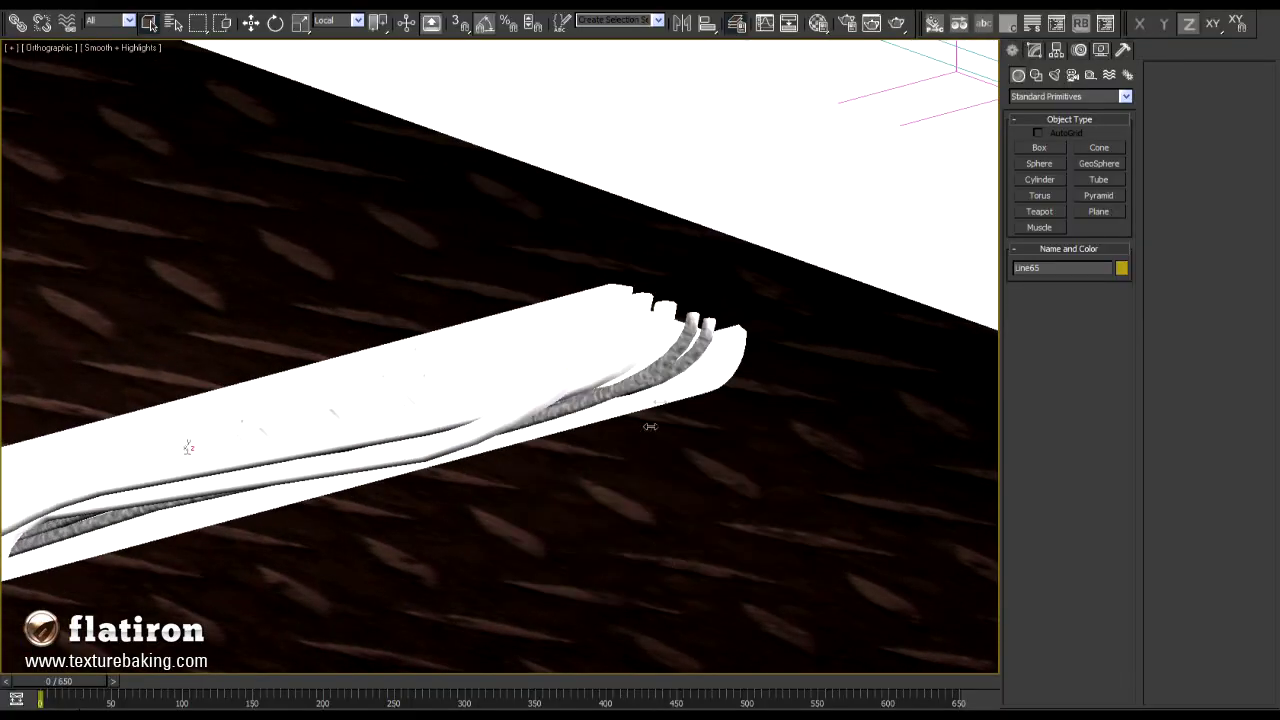
- Hide the detail panels surrounding the ceiling light fixtures
{"action": "middle_click_drag", "start_coordinate": [649, 423], "coordinate": [596, 310], "text": "alt"}
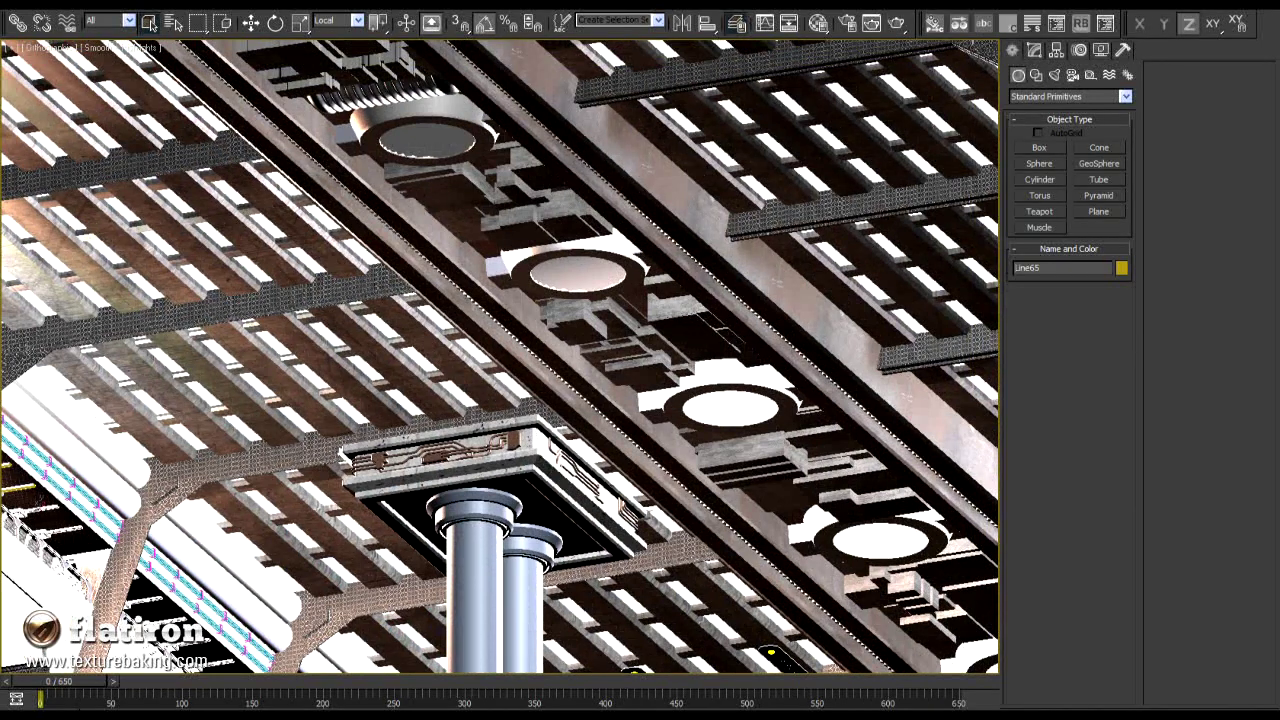
{"action": "key", "text": "Delete"}
{"action": "key", "text": "Delete"}
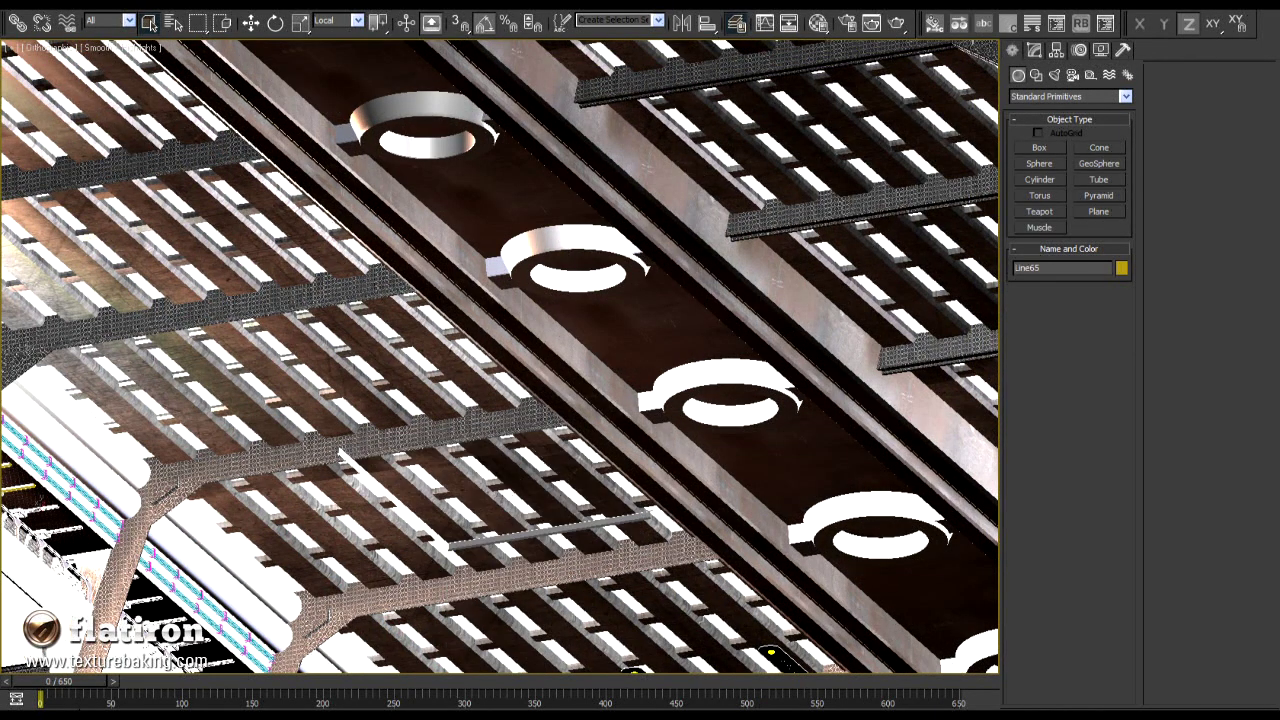
{"action": "middle_click_drag", "start_coordinate": [851, 343], "coordinate": [593, 309], "text": "alt"}
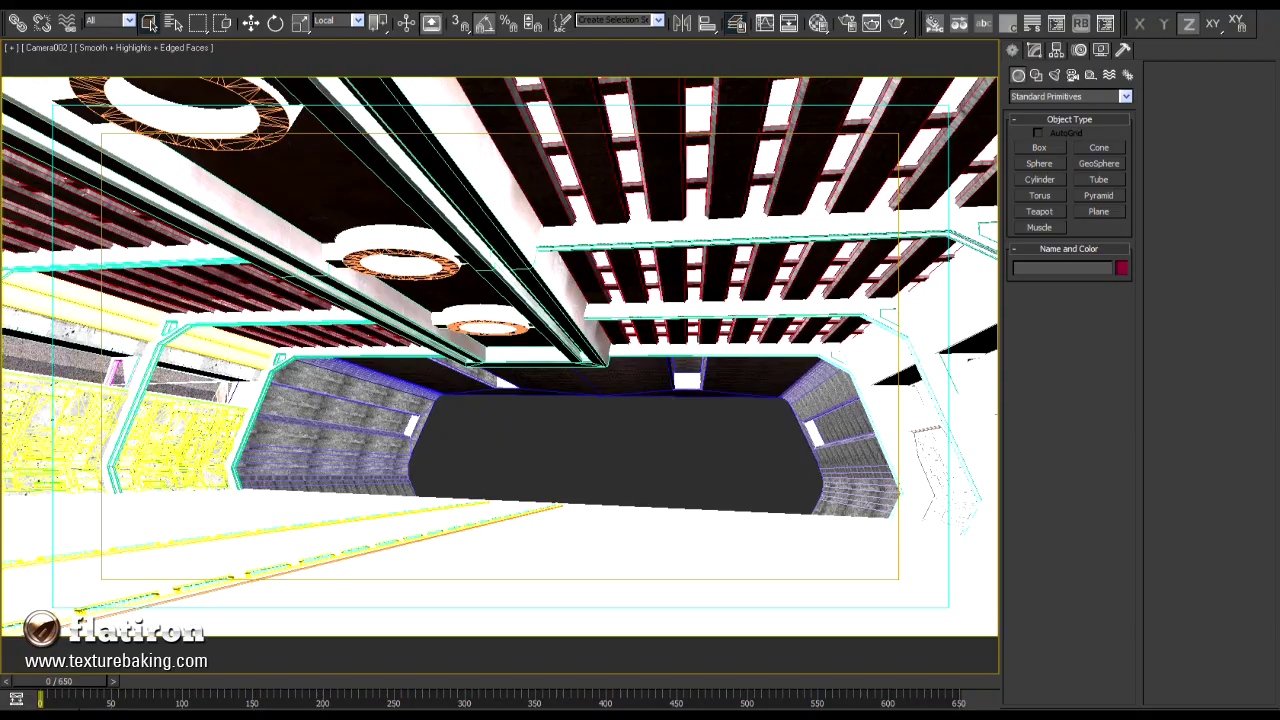
- Dock the Layer Manager beside the viewport and select the ceiling lattice and rings
{"action": "left_click_drag", "start_coordinate": [1236, 228], "coordinate": [1091, 228]}
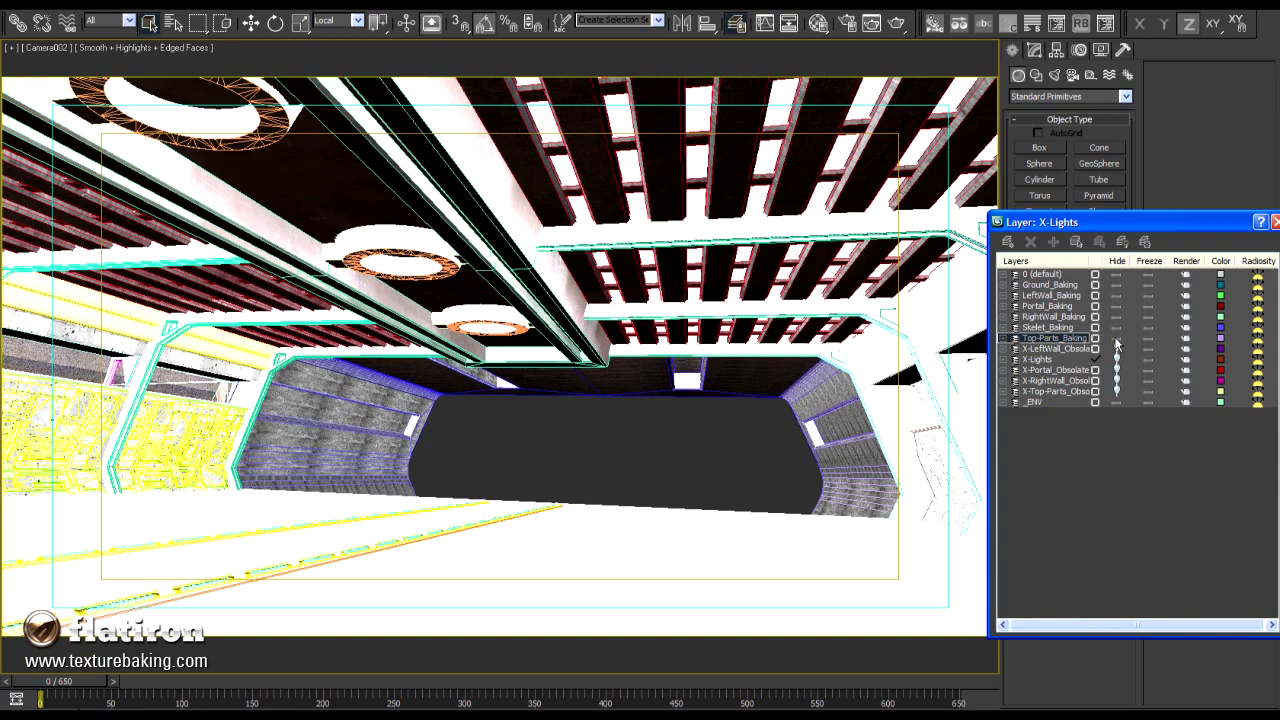
{"action": "left_click", "coordinate": [866, 330]}
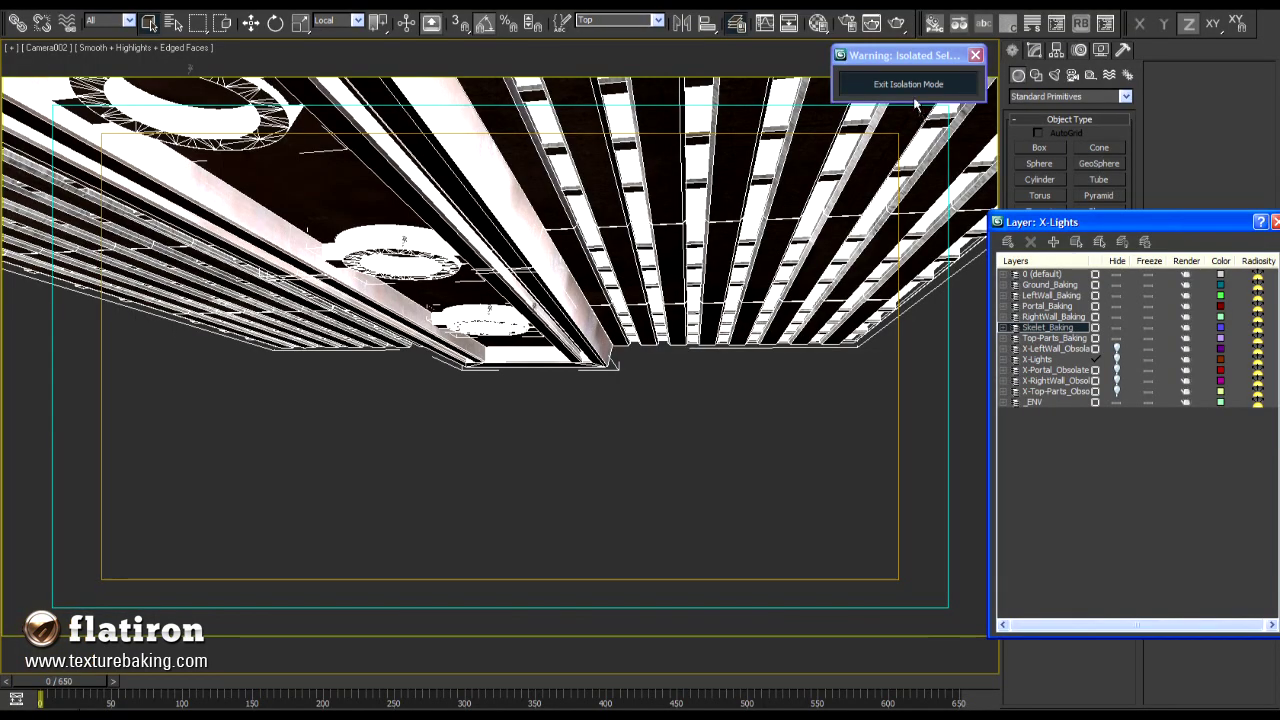
- Isolate the Skelet_Baking objects and save them as the 'Skeleton' selection set
{"action": "left_click", "coordinate": [896, 84]}
{"action": "left_click", "coordinate": [1076, 241]}
{"action": "key", "text": "alt+q"}
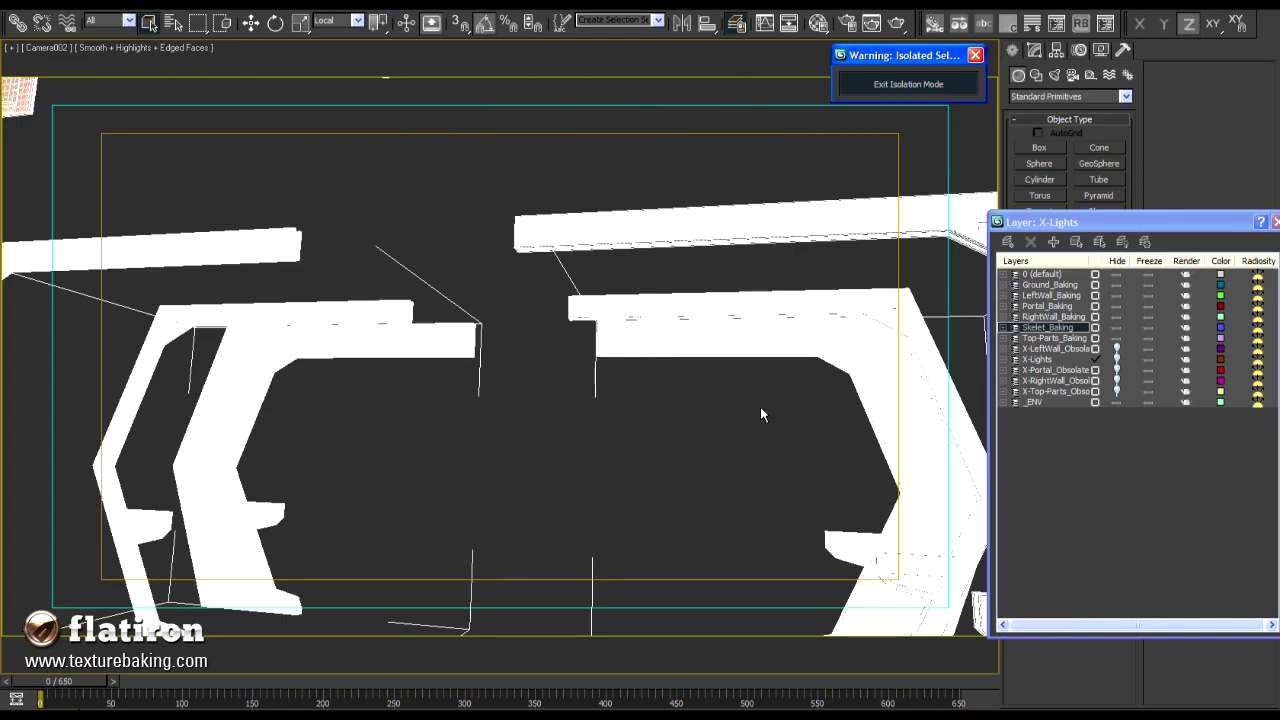
{"action": "left_click", "coordinate": [642, 22]}
{"action": "type", "text": "S"}
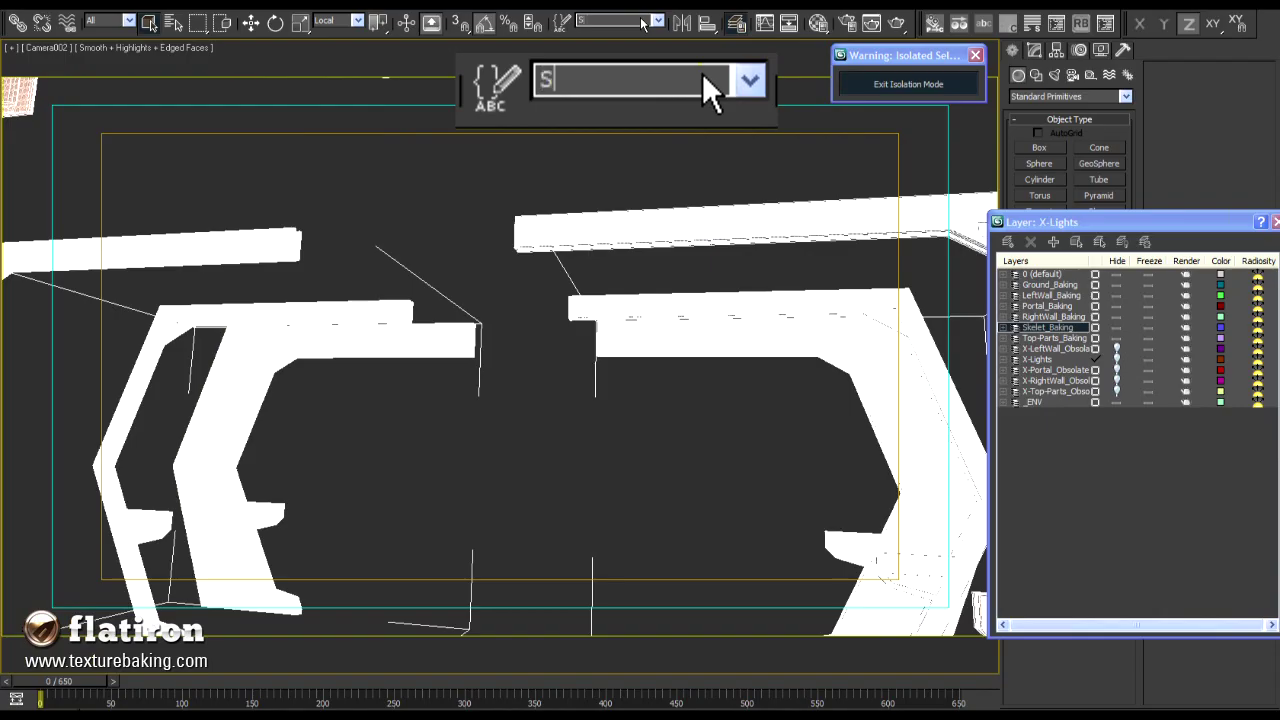
{"action": "type", "text": "keleton"}
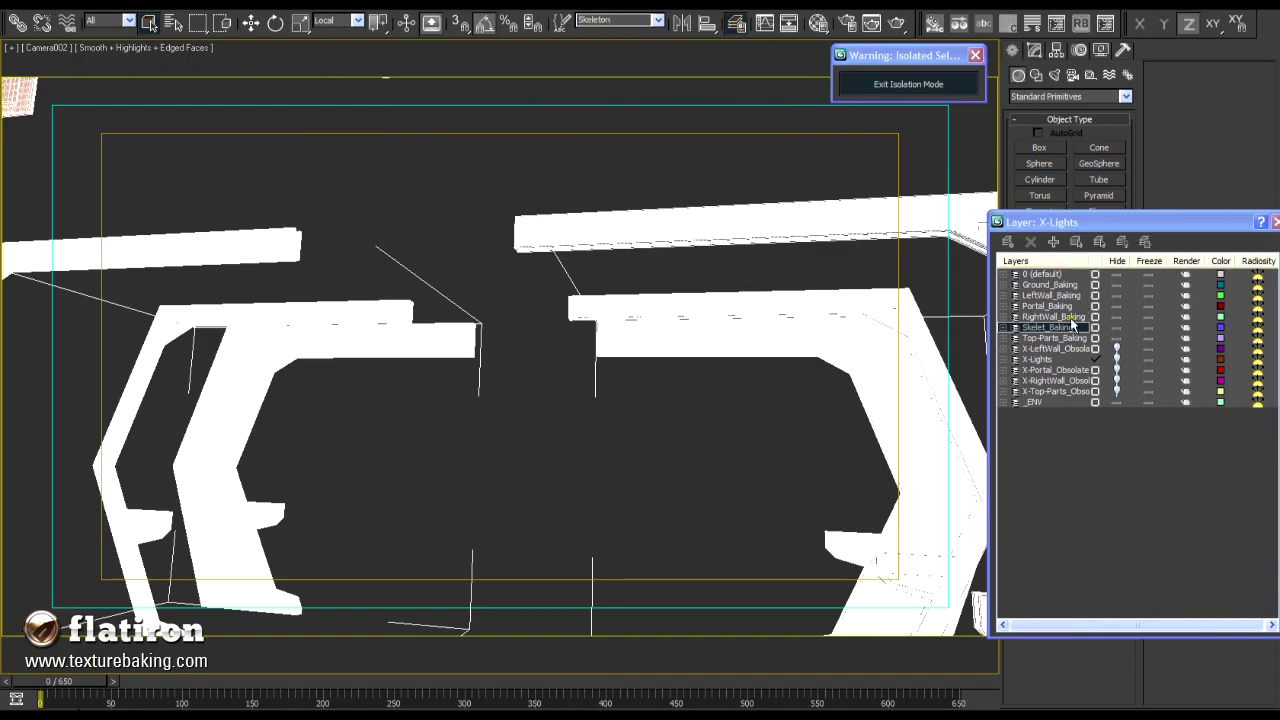
- Create the 'right wall' and 'left wall' selection sets from their baking layers
{"action": "left_click", "coordinate": [1071, 318]}
{"action": "left_click", "coordinate": [620, 21]}
{"action": "type", "text": "right wall"}
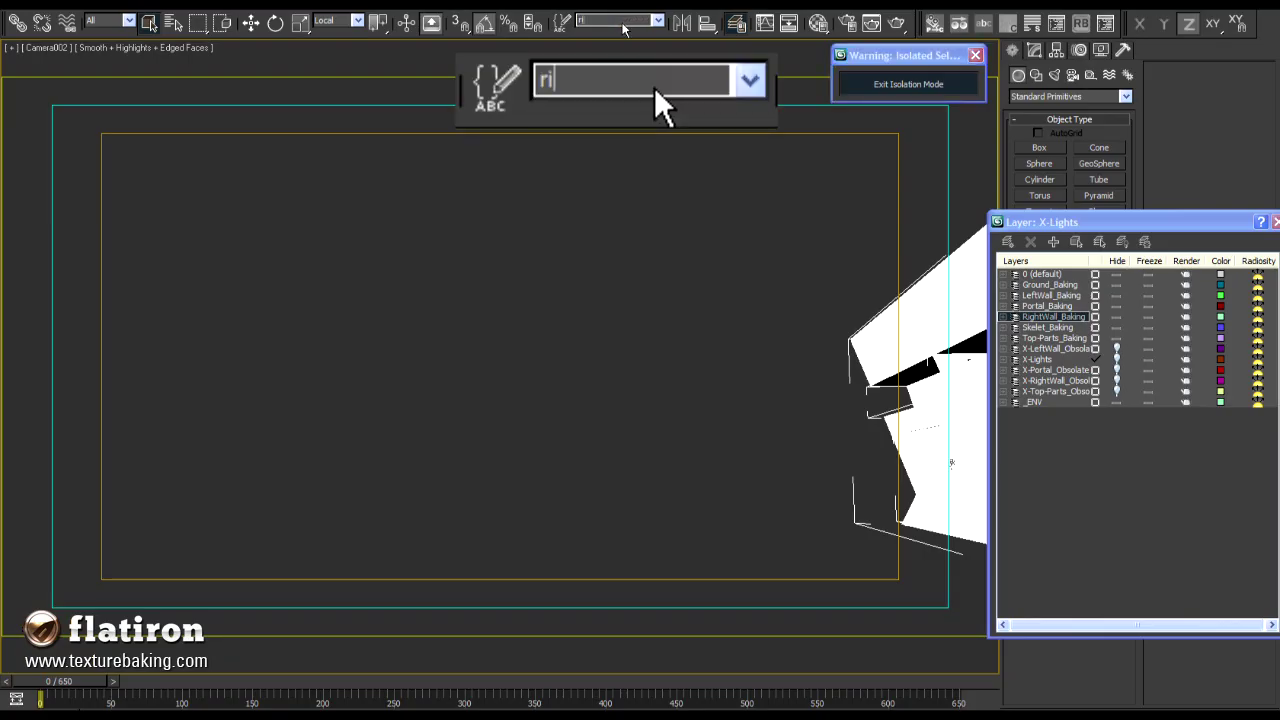
{"action": "left_click", "coordinate": [1035, 295]}
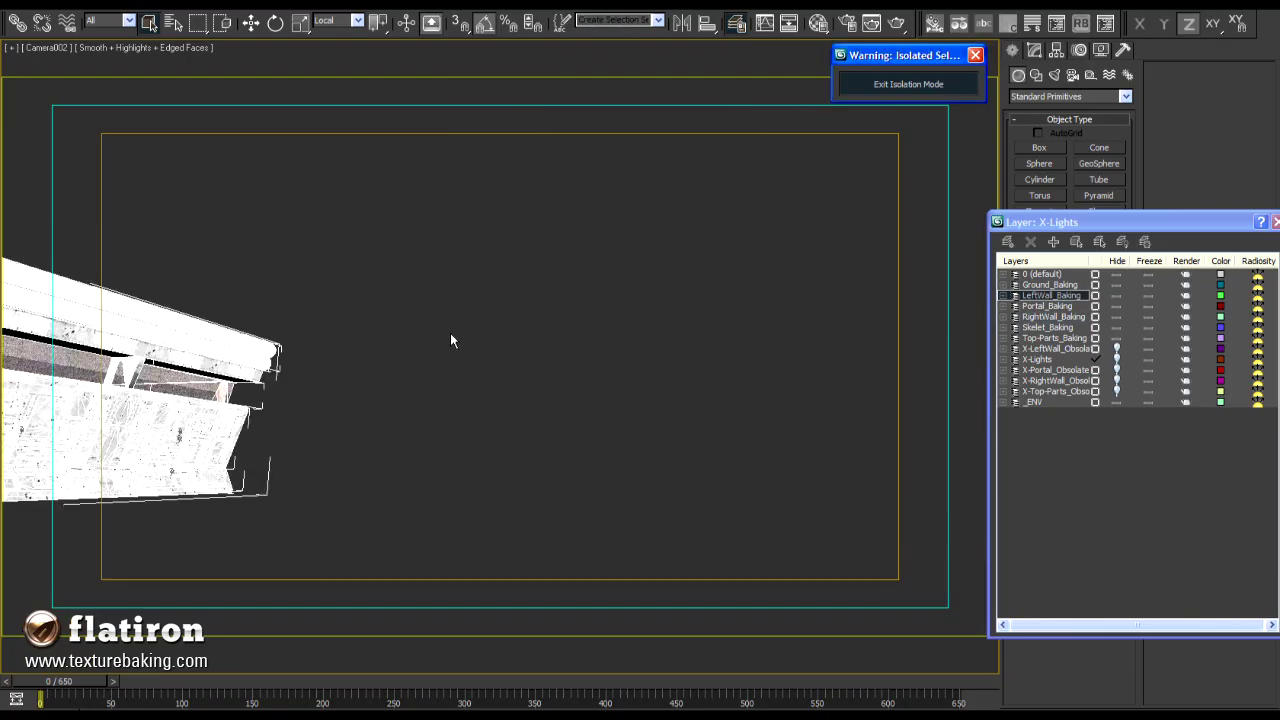
{"action": "left_click", "coordinate": [603, 20]}
{"action": "type", "text": "left wall"}
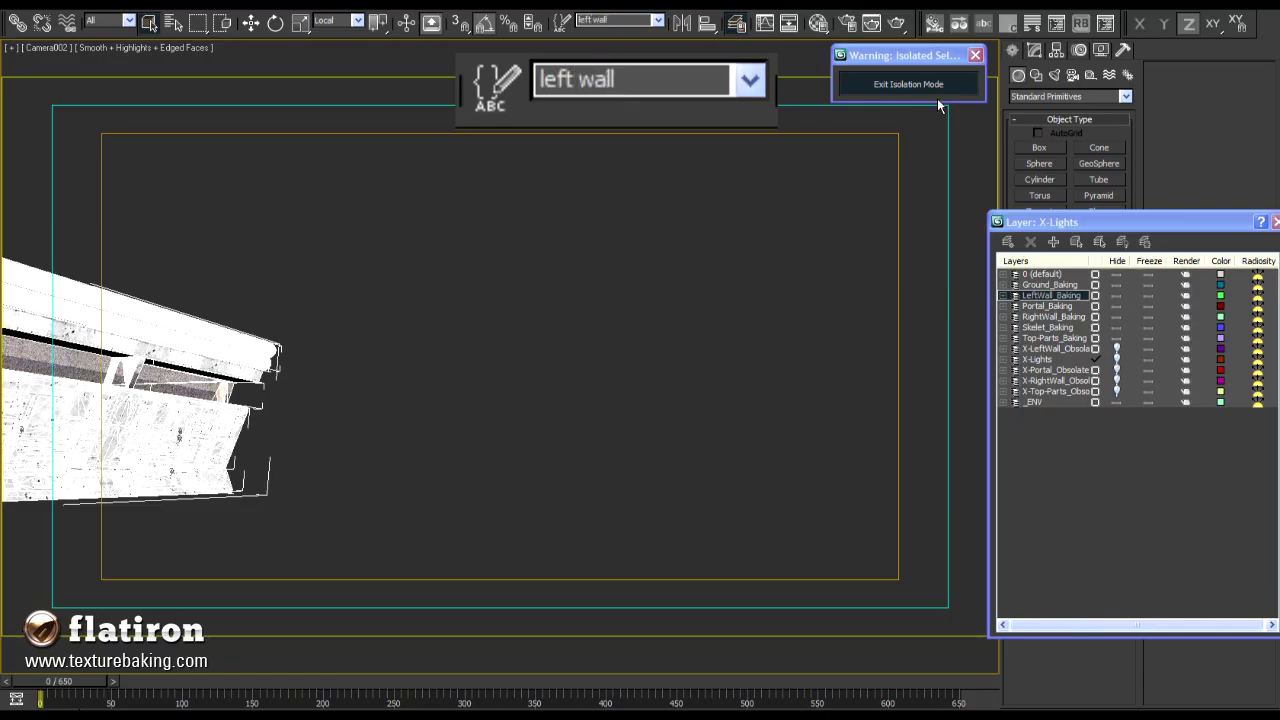
{"action": "key", "text": "Return"}
- Isolate the Portal_Baking objects and save them as the 'portal' selection set
{"action": "left_click", "coordinate": [930, 86]}
{"action": "left_click", "coordinate": [1047, 306]}
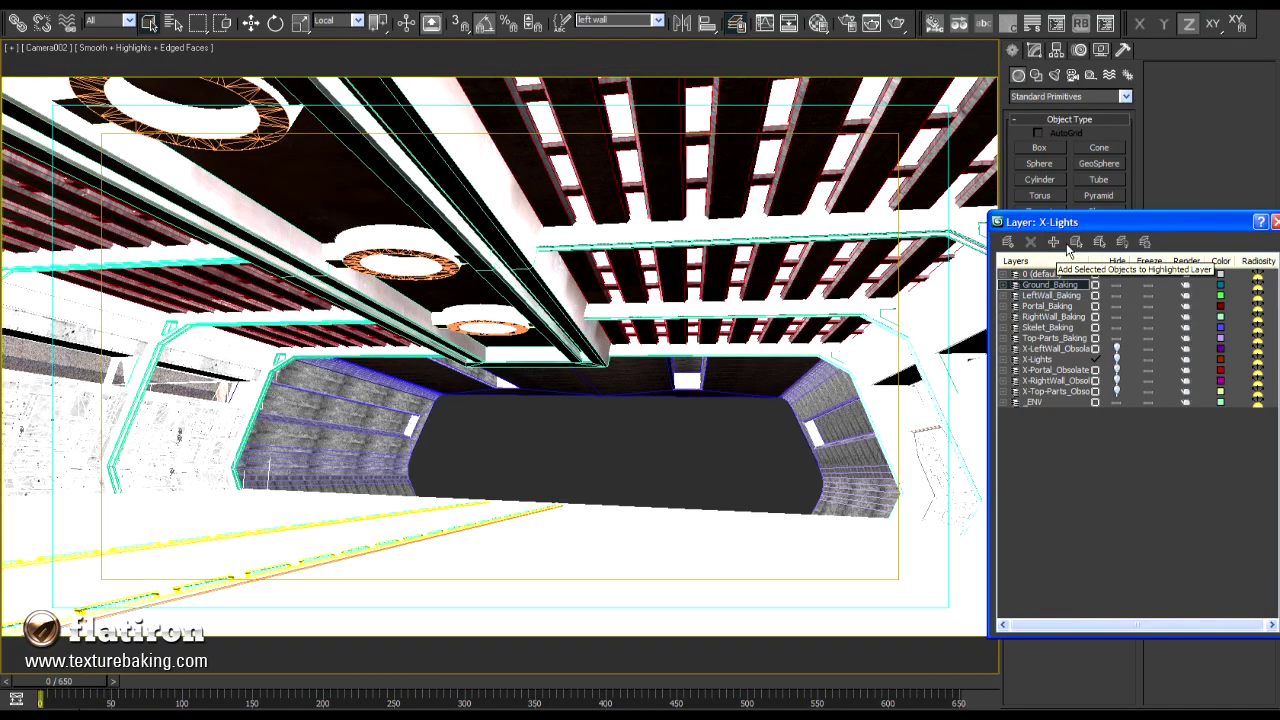
{"action": "key", "text": "alt+q"}
{"action": "left_click", "coordinate": [613, 19]}
{"action": "type", "text": "portal"}
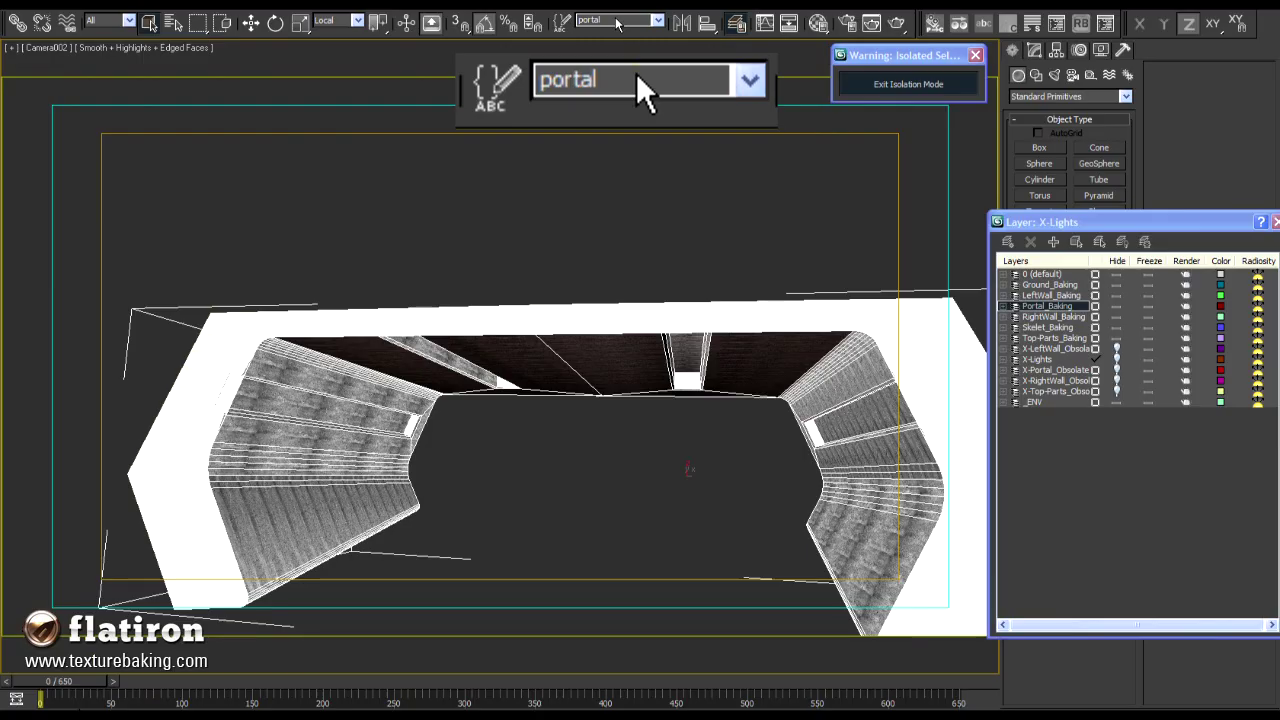
{"action": "key", "text": "Return"}
- Isolate the Ground_Baking objects, save them as 'ground', then exit isolation
{"action": "left_click", "coordinate": [946, 89]}
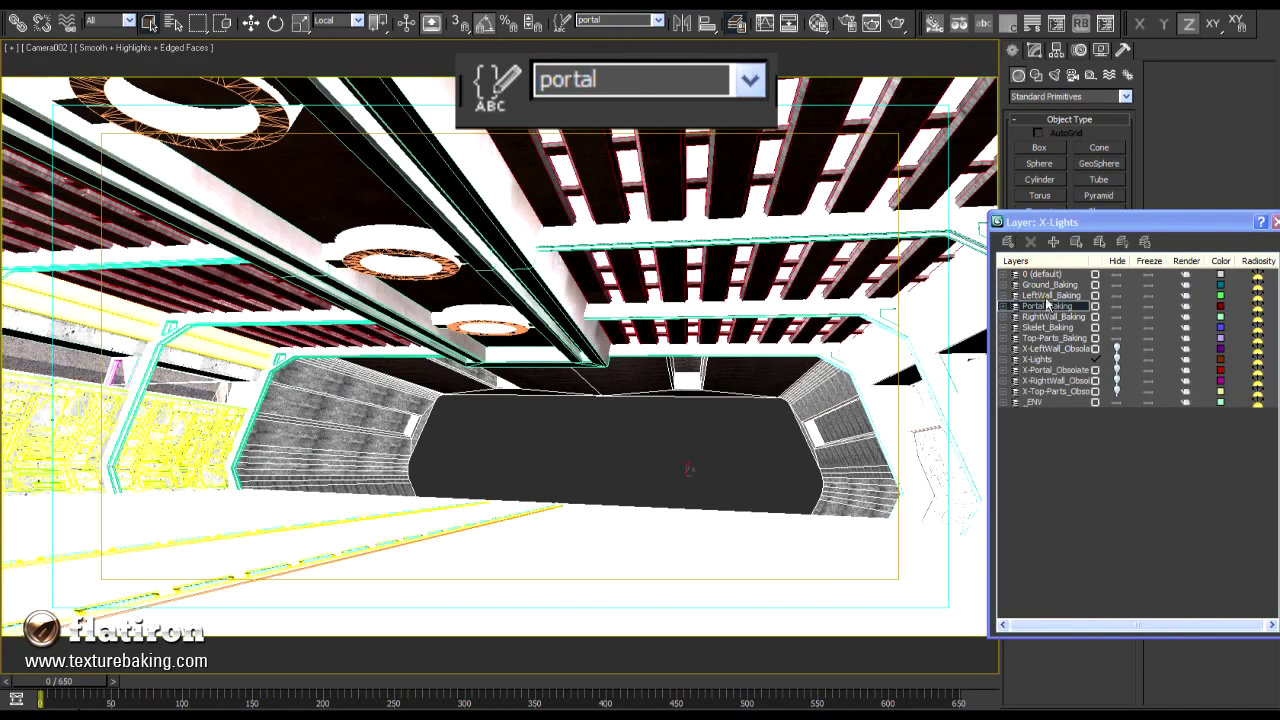
{"action": "left_click", "coordinate": [1051, 296]}
{"action": "left_click", "coordinate": [1050, 285]}
{"action": "key", "text": "alt+q"}
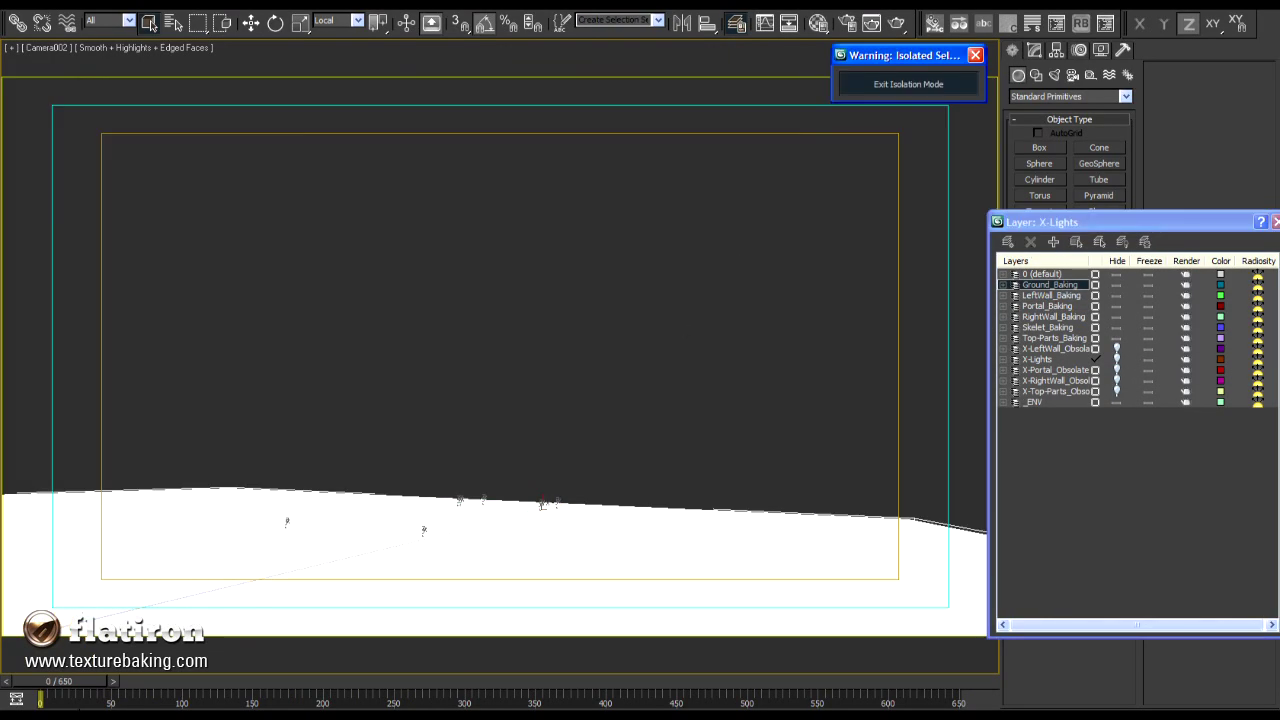
{"action": "key", "text": "alt+w"}
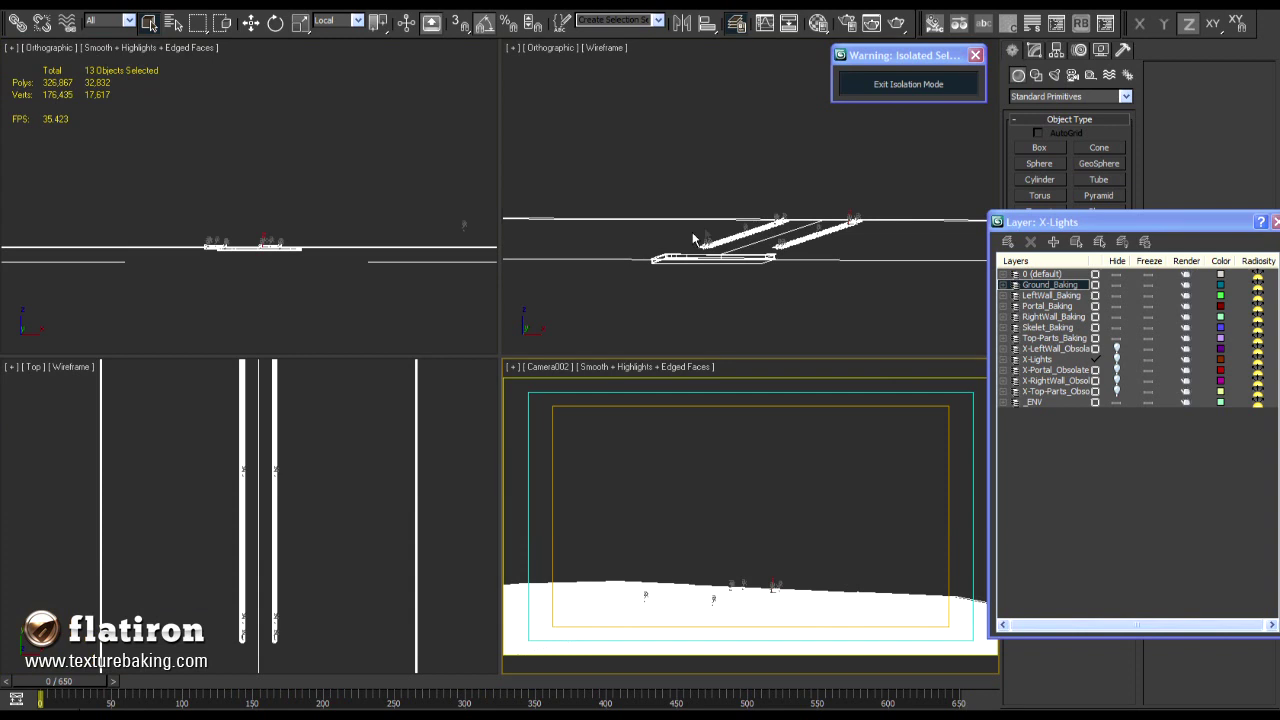
{"action": "scroll", "coordinate": [693, 238], "scroll_direction": "up", "scroll_amount": 5}
{"action": "key", "text": "alt+w"}
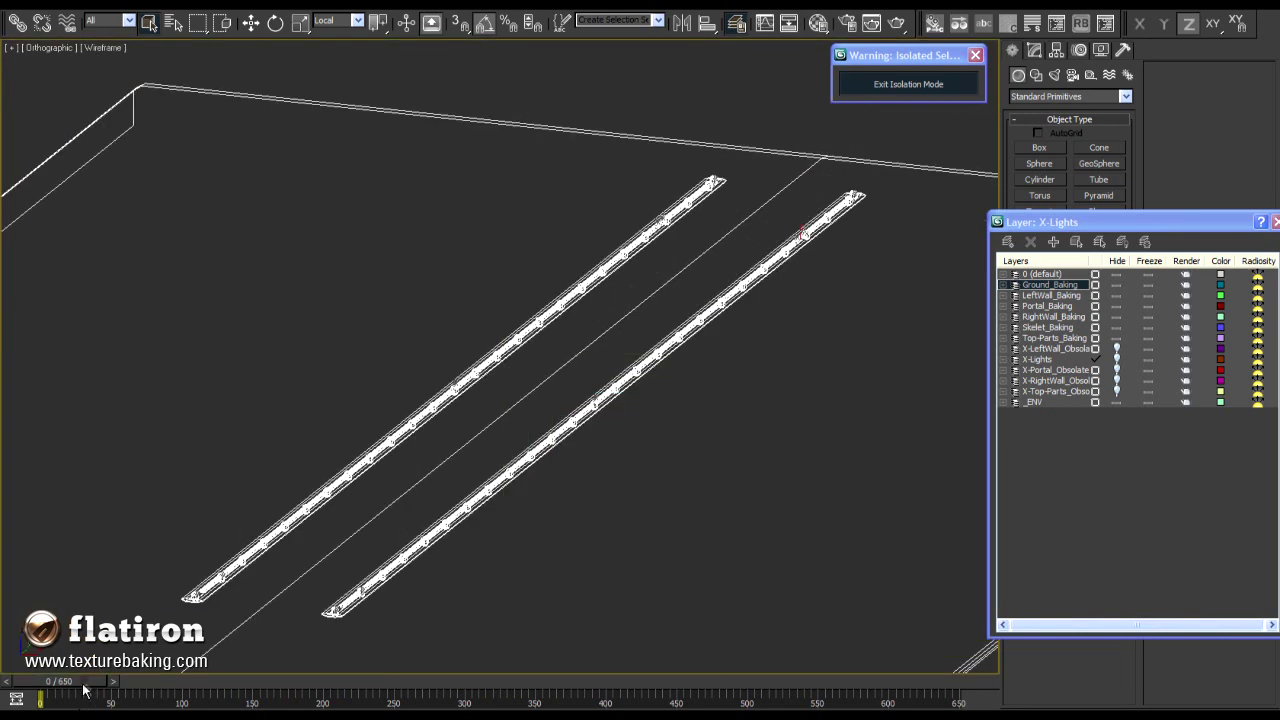
{"action": "key", "text": "alt+w"}
{"action": "left_click", "coordinate": [627, 21]}
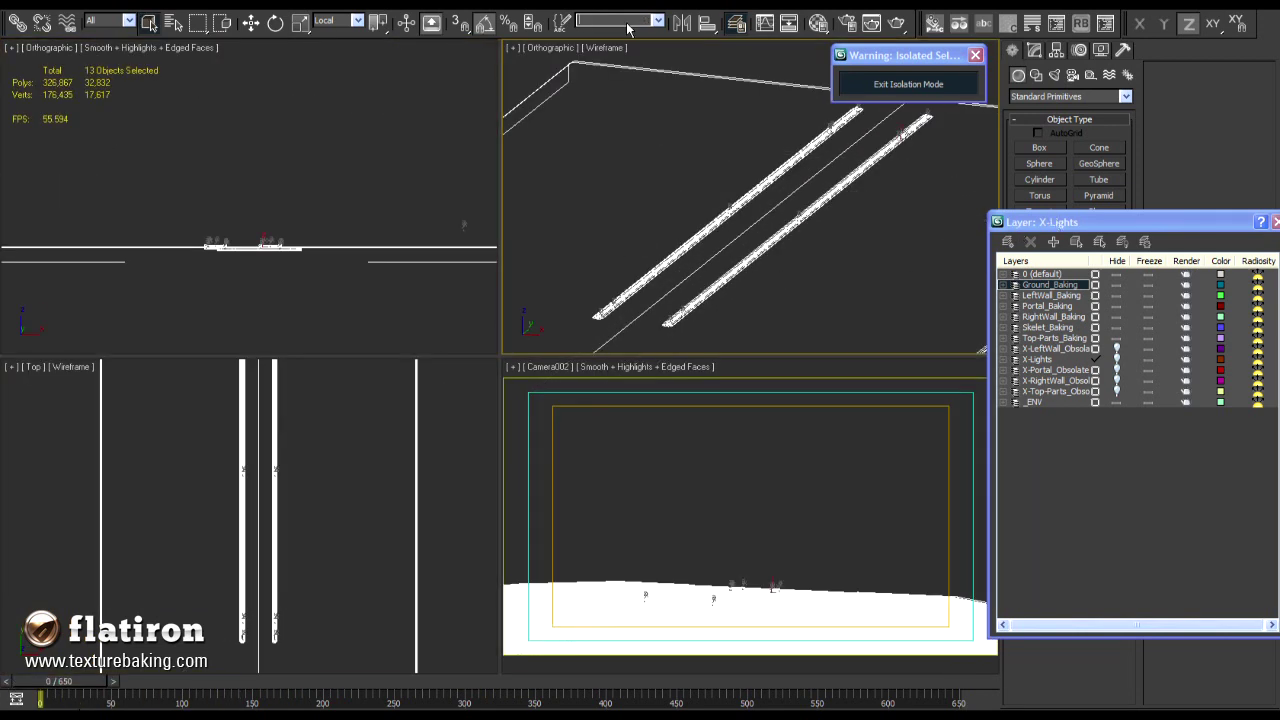
{"action": "type", "text": "ground"}
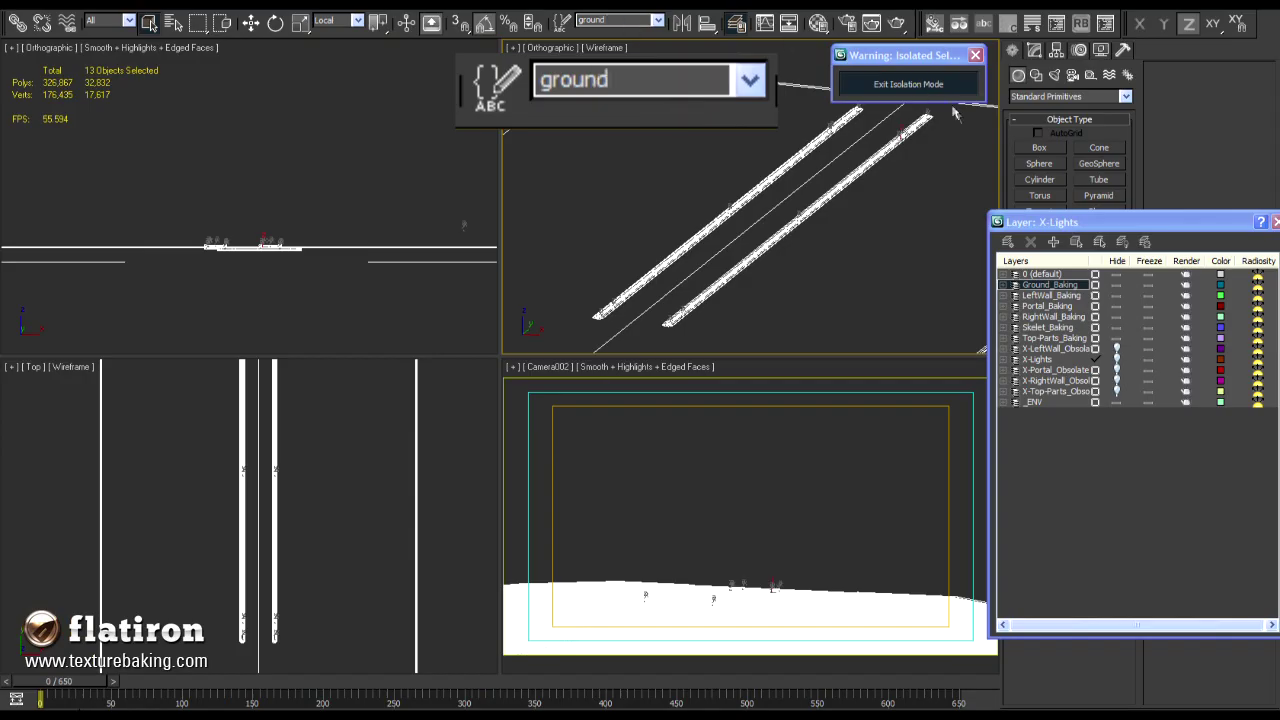
{"action": "left_click", "coordinate": [920, 84]}
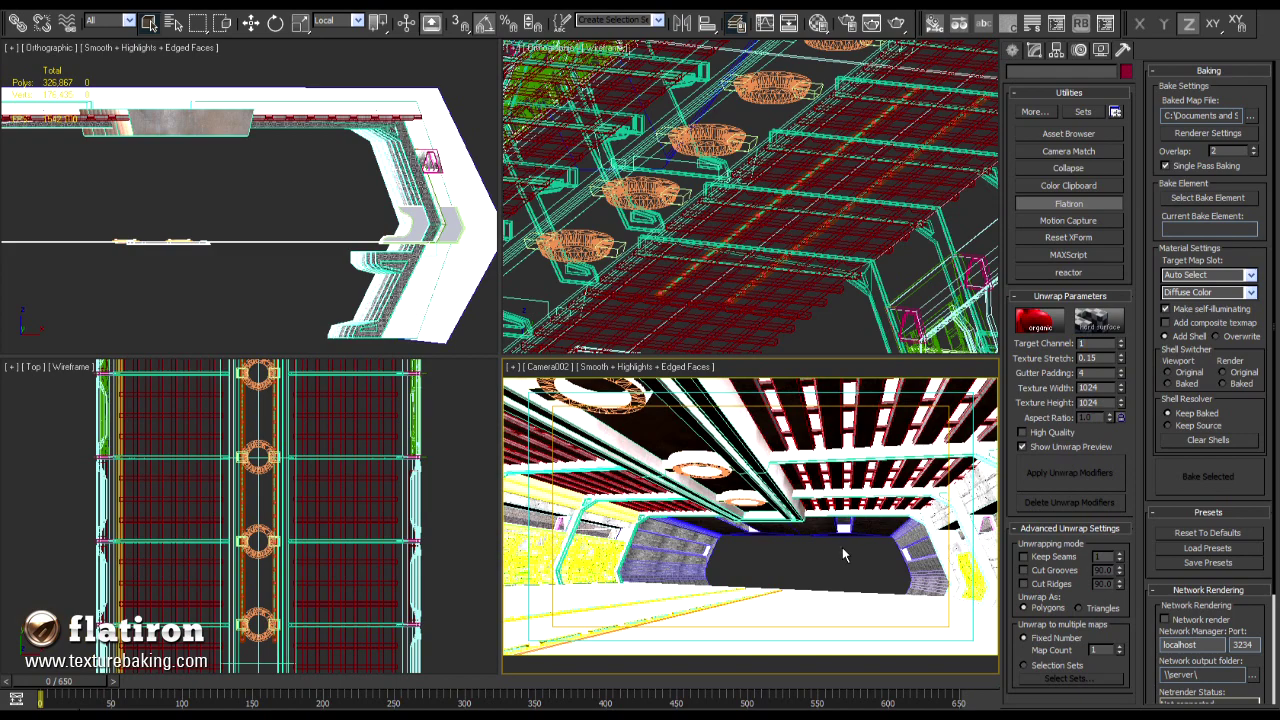
- Check the ground material's map channel, then set the Flatiron target channel to 6
{"action": "key", "text": "m"}
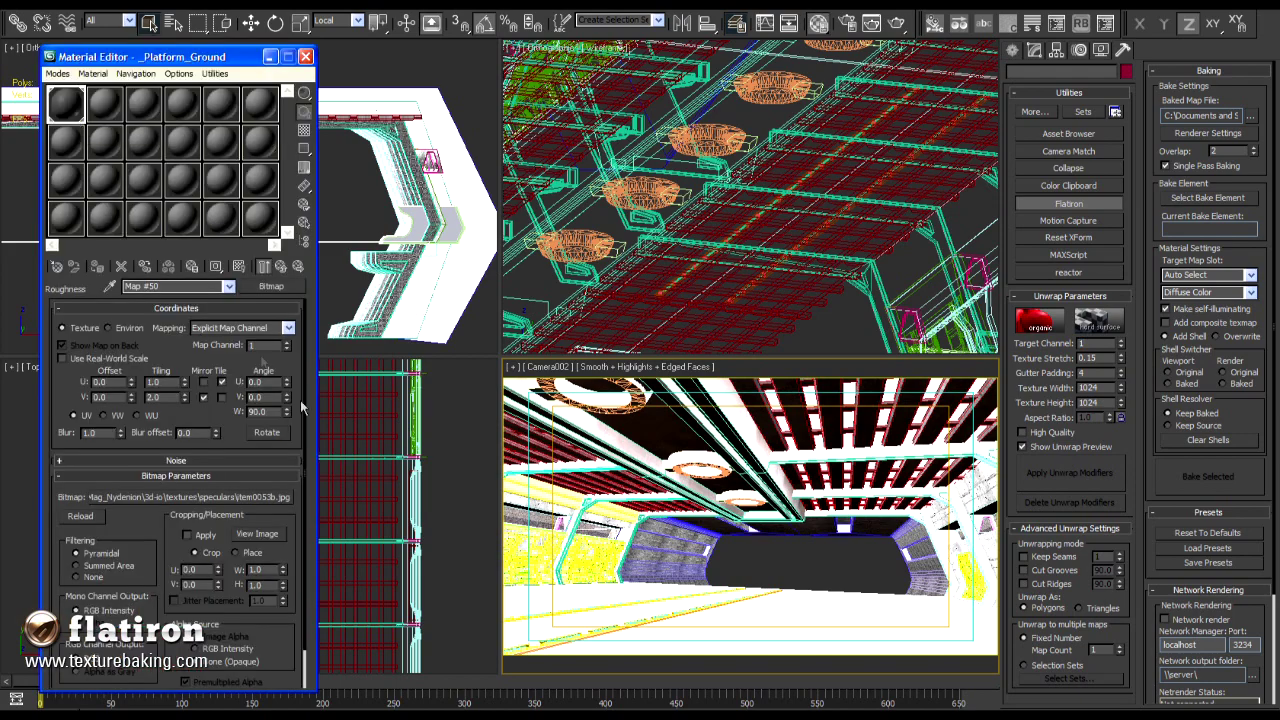
{"action": "left_click", "coordinate": [243, 347]}
{"action": "left_click", "coordinate": [305, 56]}
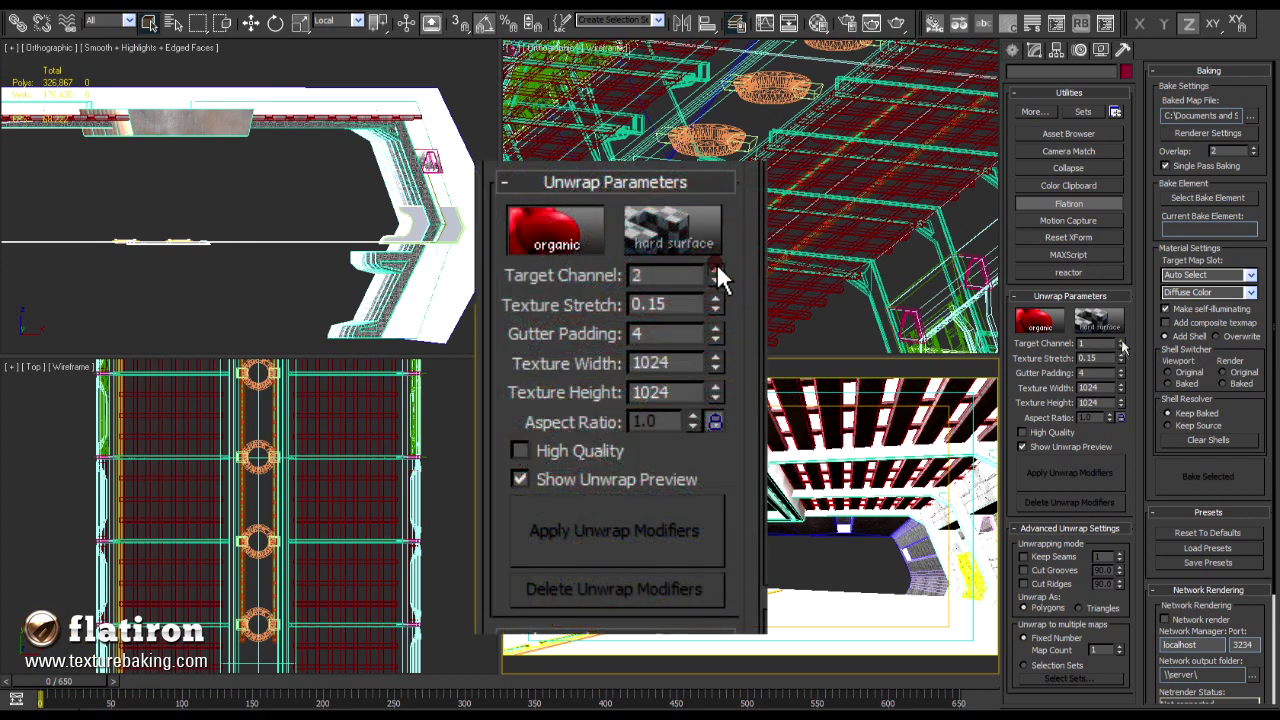
{"action": "left_click", "coordinate": [716, 270]}
{"action": "left_click", "coordinate": [716, 270]}
{"action": "left_click", "coordinate": [717, 270]}
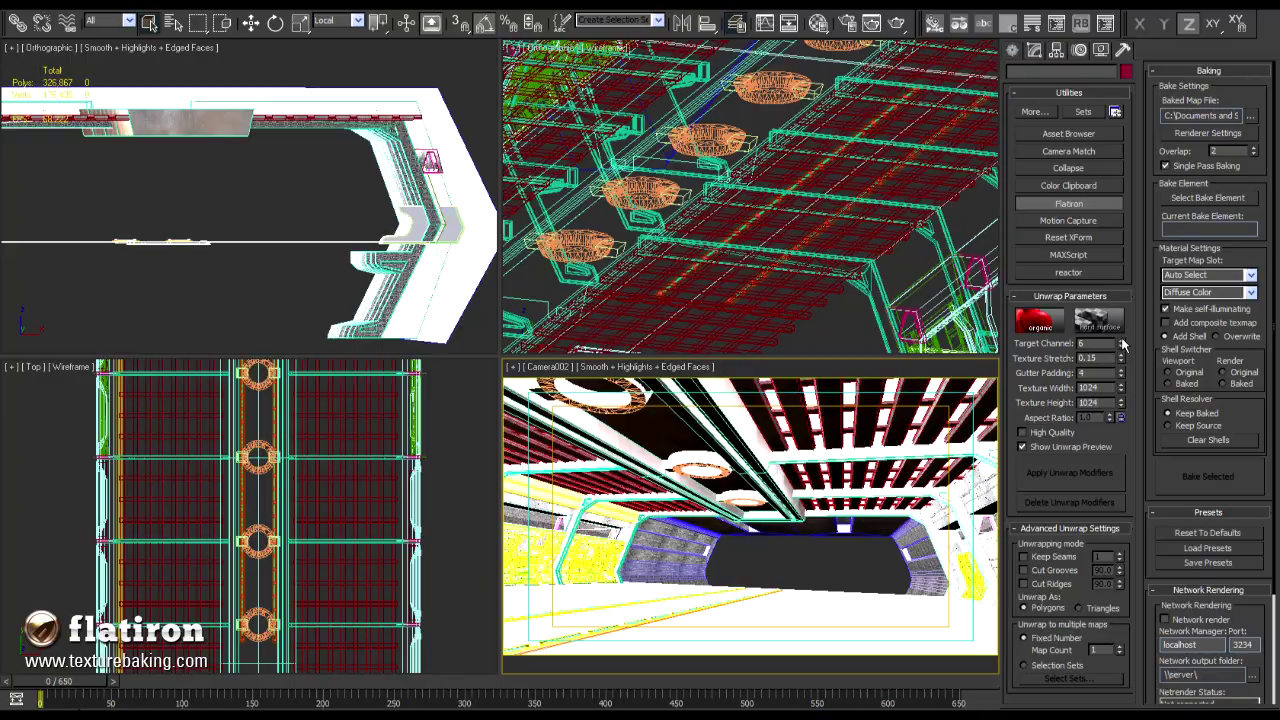
- Switch Flatiron to Hard Surface unwrapping and set the texture size to 800 by 800
{"action": "left_click", "coordinate": [1102, 321]}
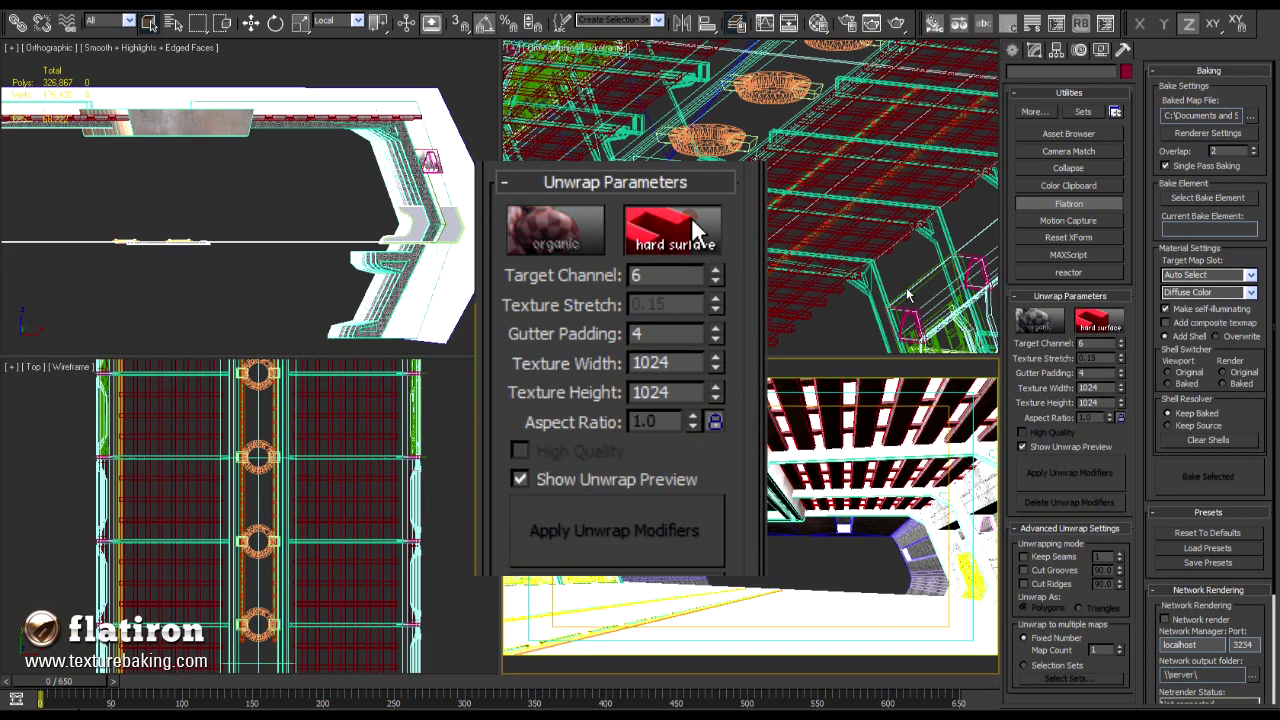
{"action": "left_click", "coordinate": [832, 252]}
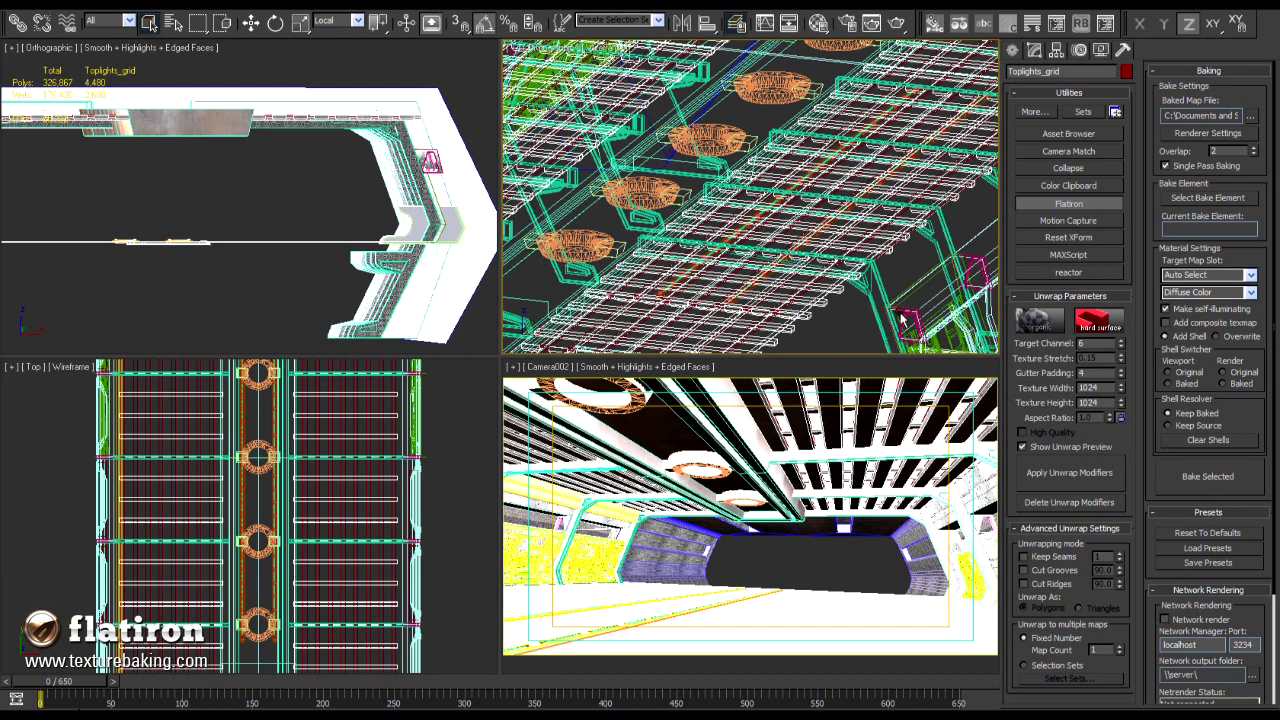
{"action": "left_click", "coordinate": [905, 318]}
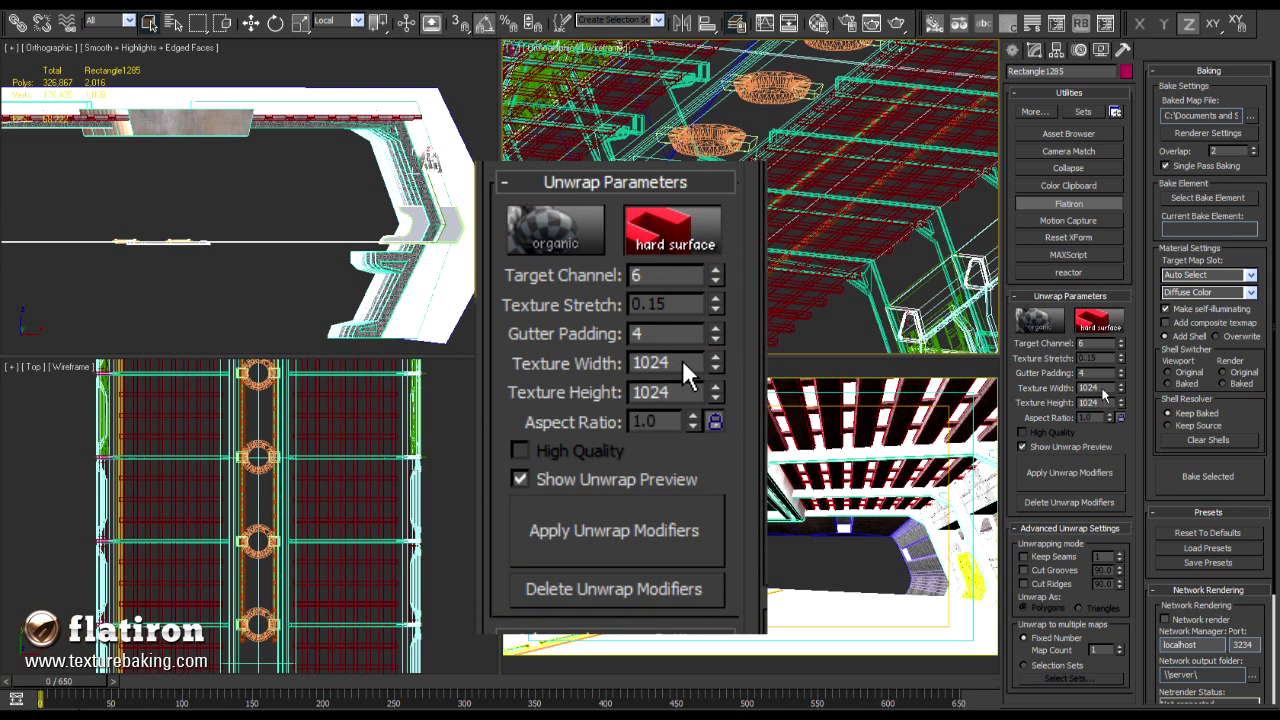
{"action": "left_click_drag", "start_coordinate": [691, 361], "coordinate": [592, 364]}
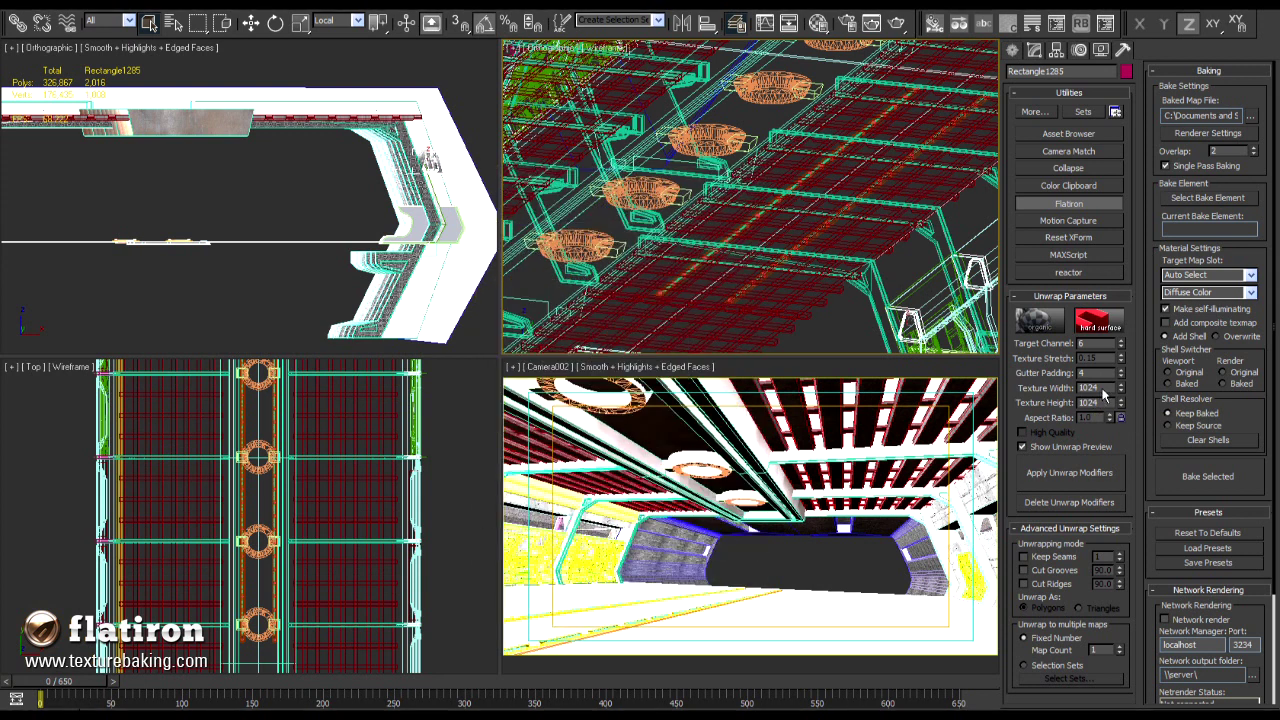
{"action": "type", "text": "80"}
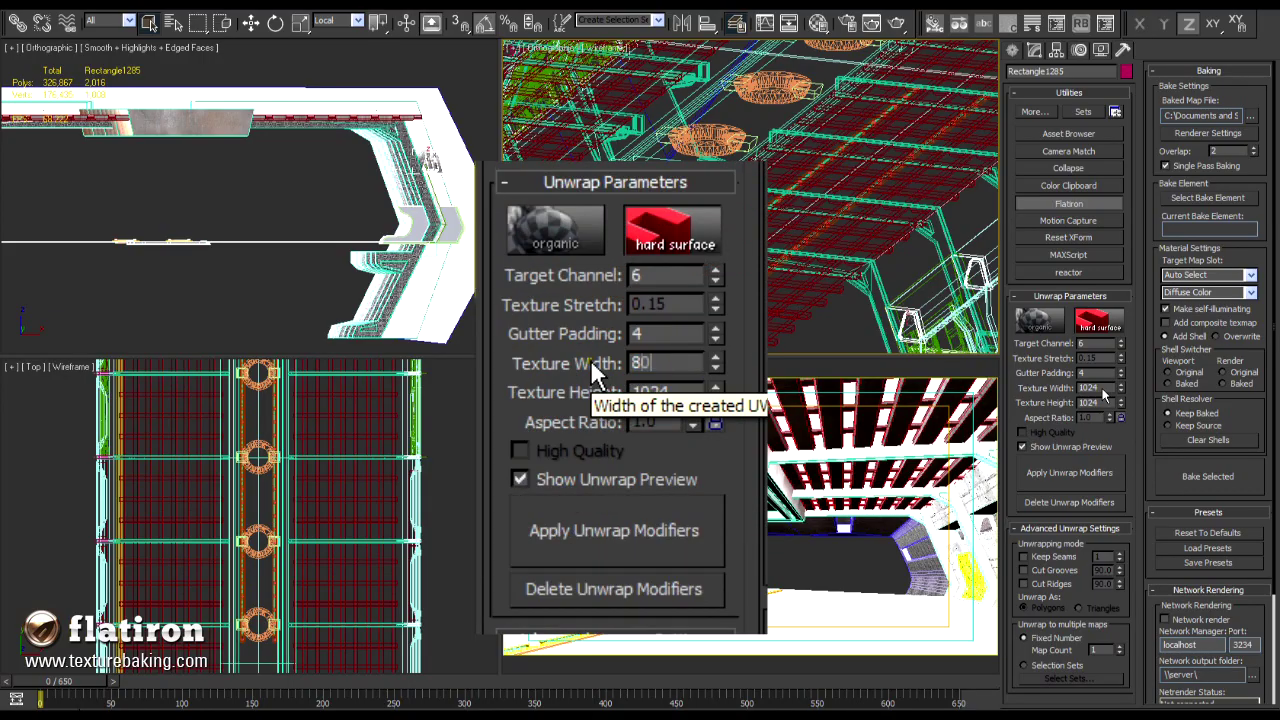
{"action": "type", "text": "0"}
{"action": "key", "text": "Tab"}
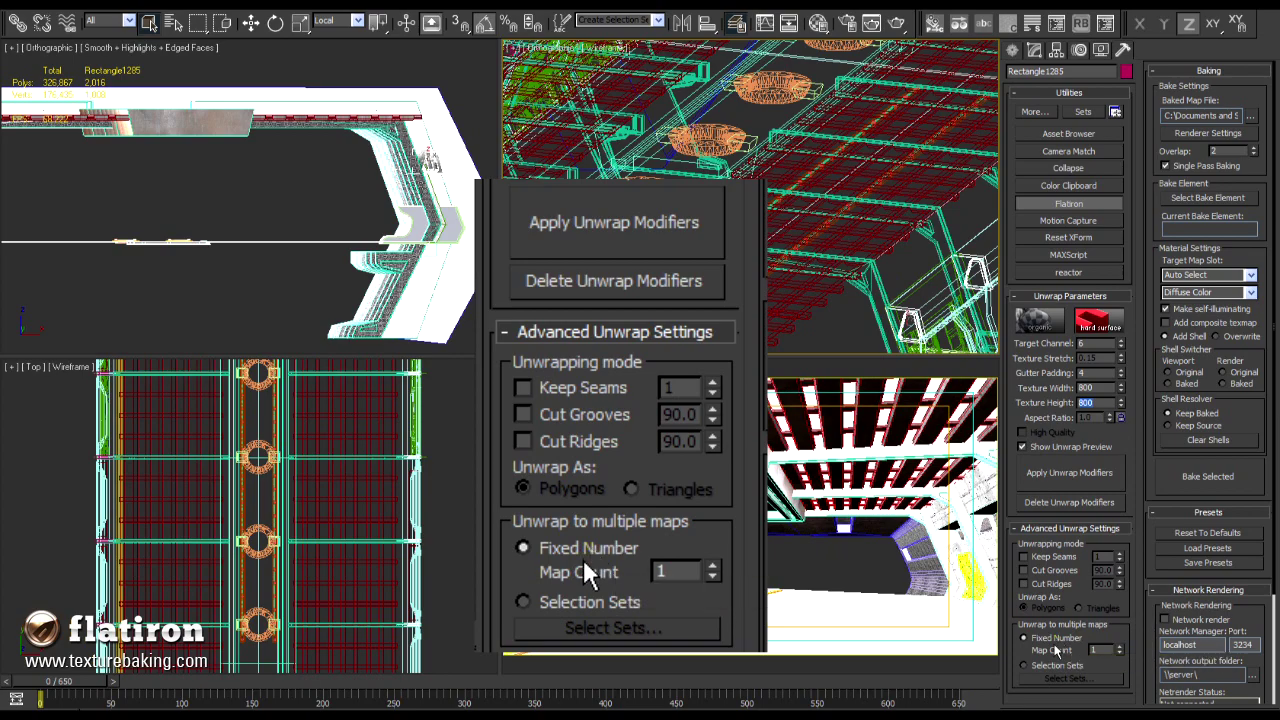
- Enable separate unwrap maps per selection set and preview the selection-set picker
{"action": "left_click", "coordinate": [1120, 647]}
{"action": "left_click", "coordinate": [1120, 647]}
{"action": "left_click", "coordinate": [1120, 647]}
{"action": "left_click", "coordinate": [1120, 647]}
{"action": "right_click", "coordinate": [1120, 648]}
{"action": "left_click", "coordinate": [1025, 665]}
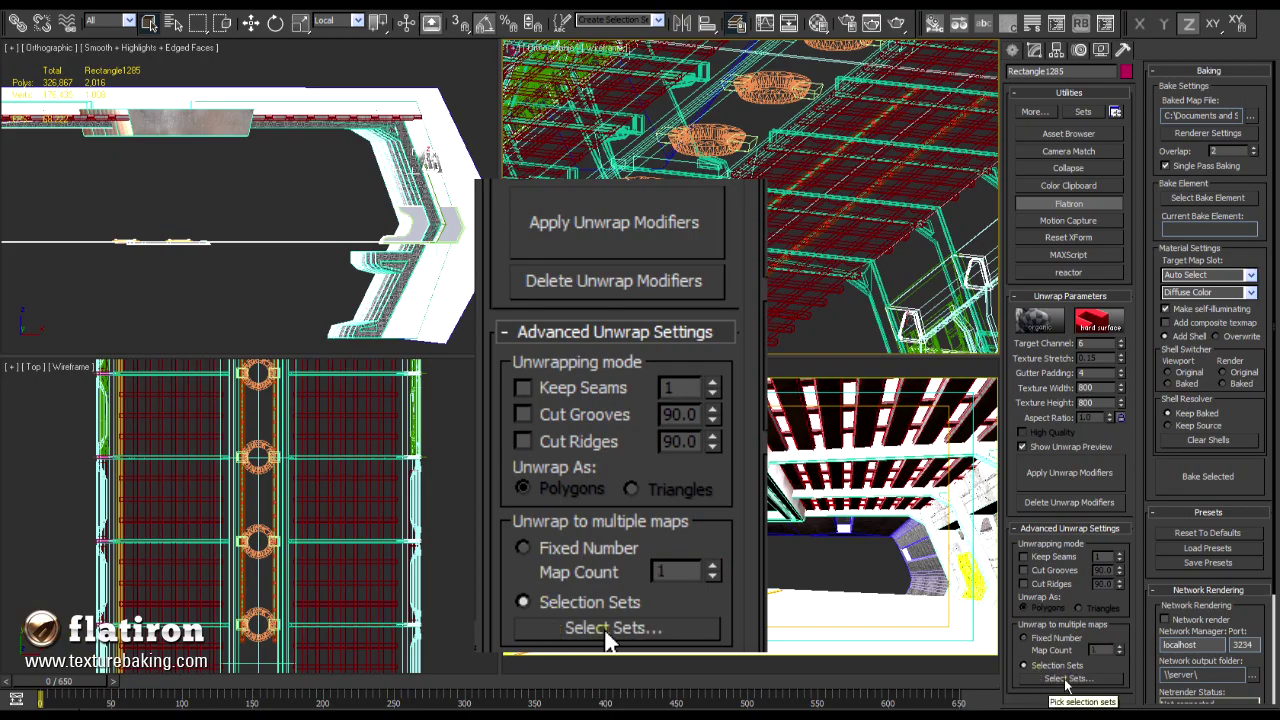
{"action": "left_click", "coordinate": [1066, 678]}
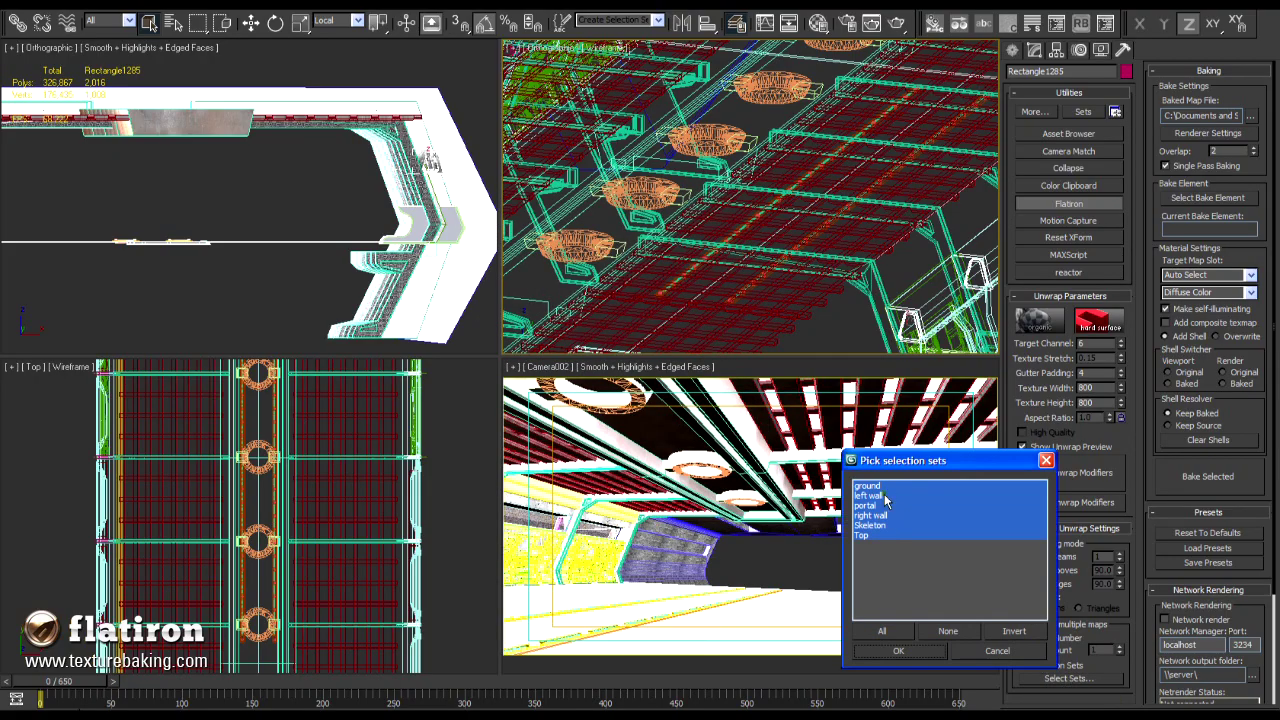
{"action": "left_click", "coordinate": [868, 492]}
{"action": "left_click_drag", "start_coordinate": [866, 505], "coordinate": [870, 515]}
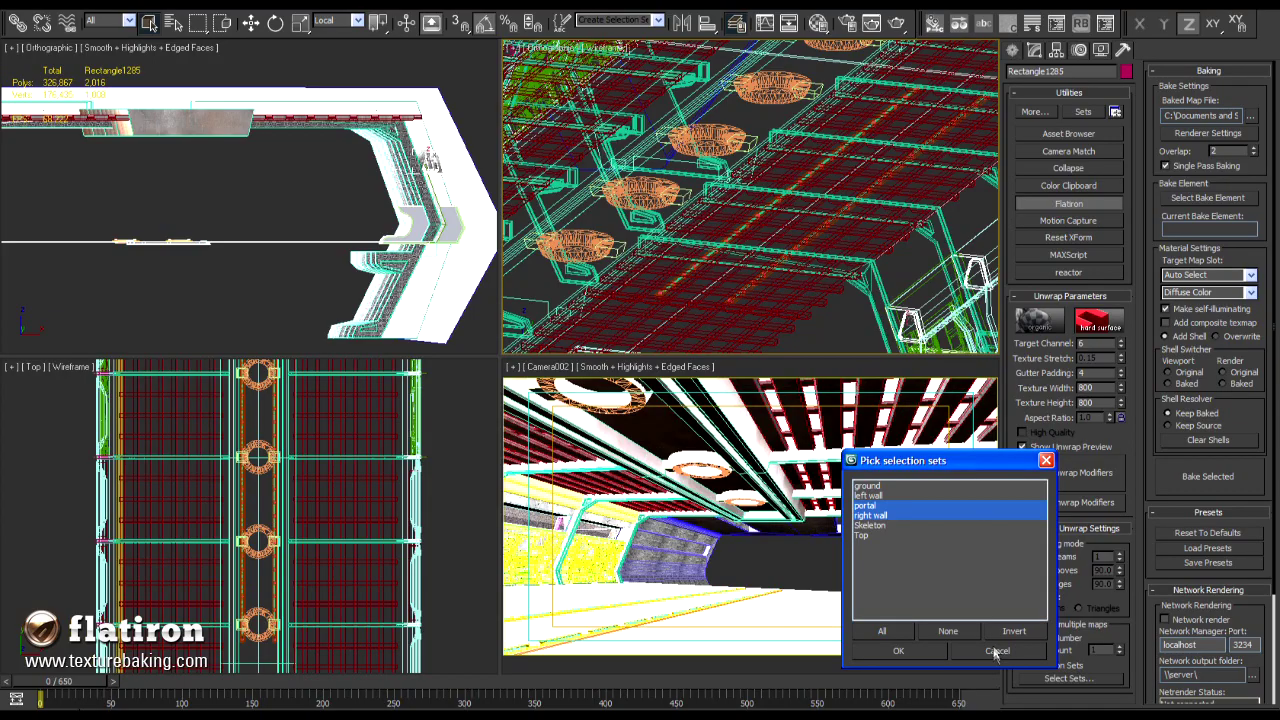
{"action": "left_click", "coordinate": [996, 651]}
- Review the named selection sets, then pick all six sets for unwrapping and confirm
{"action": "left_click", "coordinate": [656, 20]}
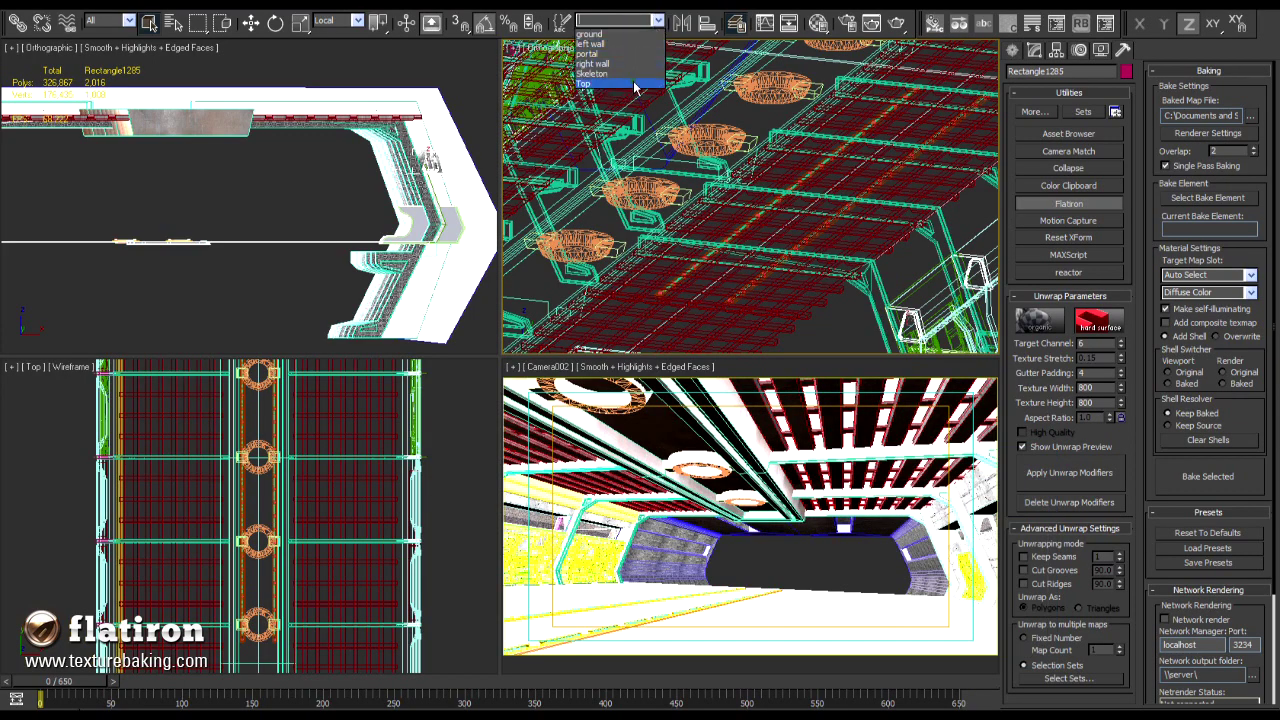
{"action": "left_click", "coordinate": [563, 22]}
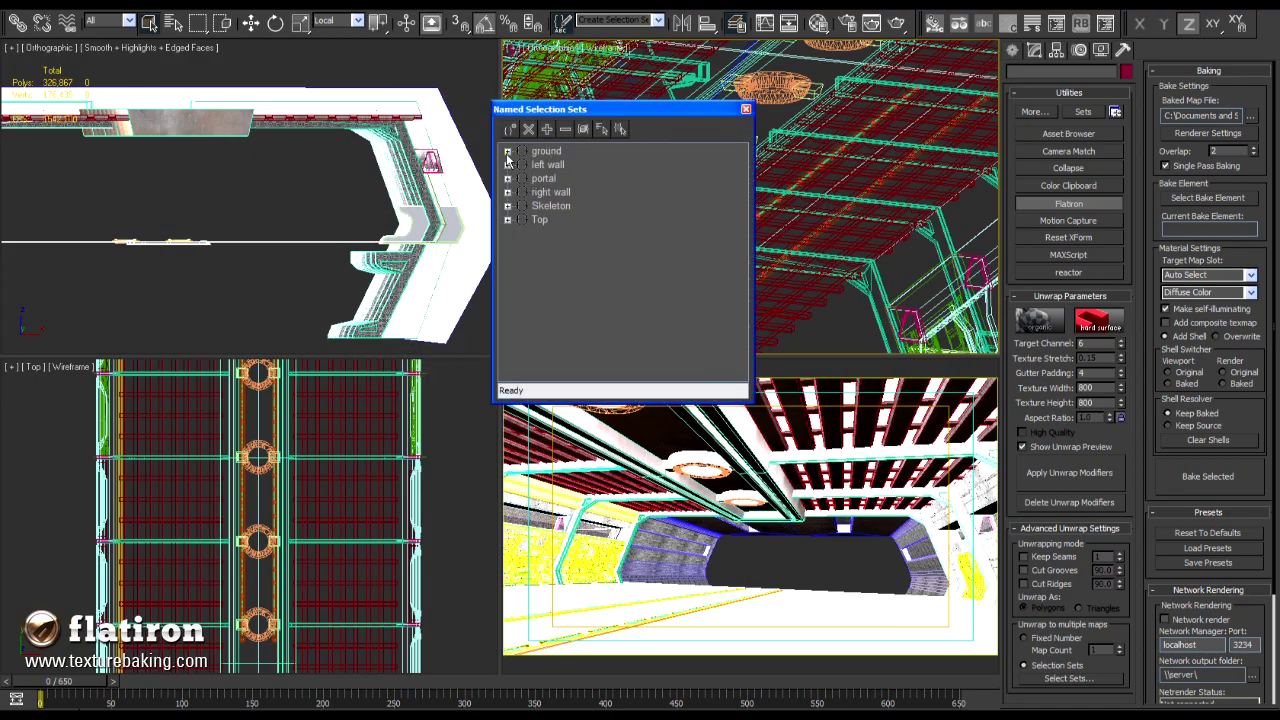
{"action": "left_click", "coordinate": [507, 152]}
{"action": "left_click", "coordinate": [507, 152]}
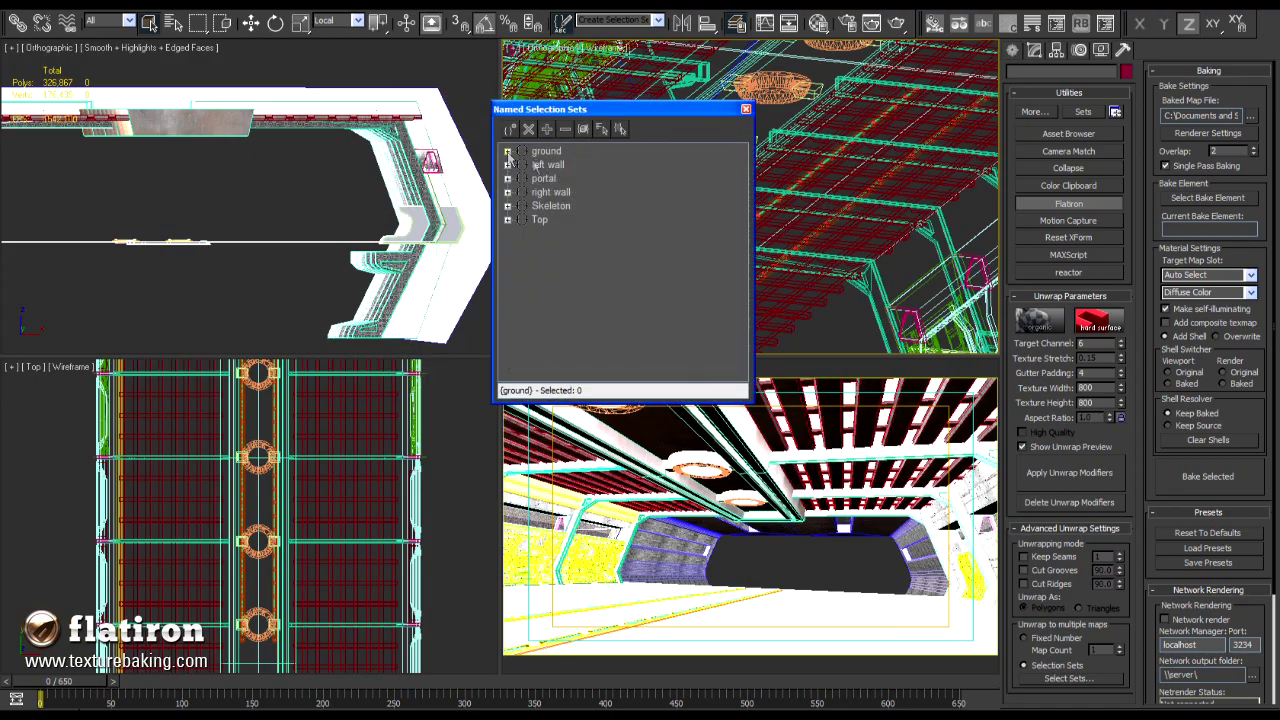
{"action": "left_click", "coordinate": [745, 109]}
{"action": "left_click", "coordinate": [1068, 678]}
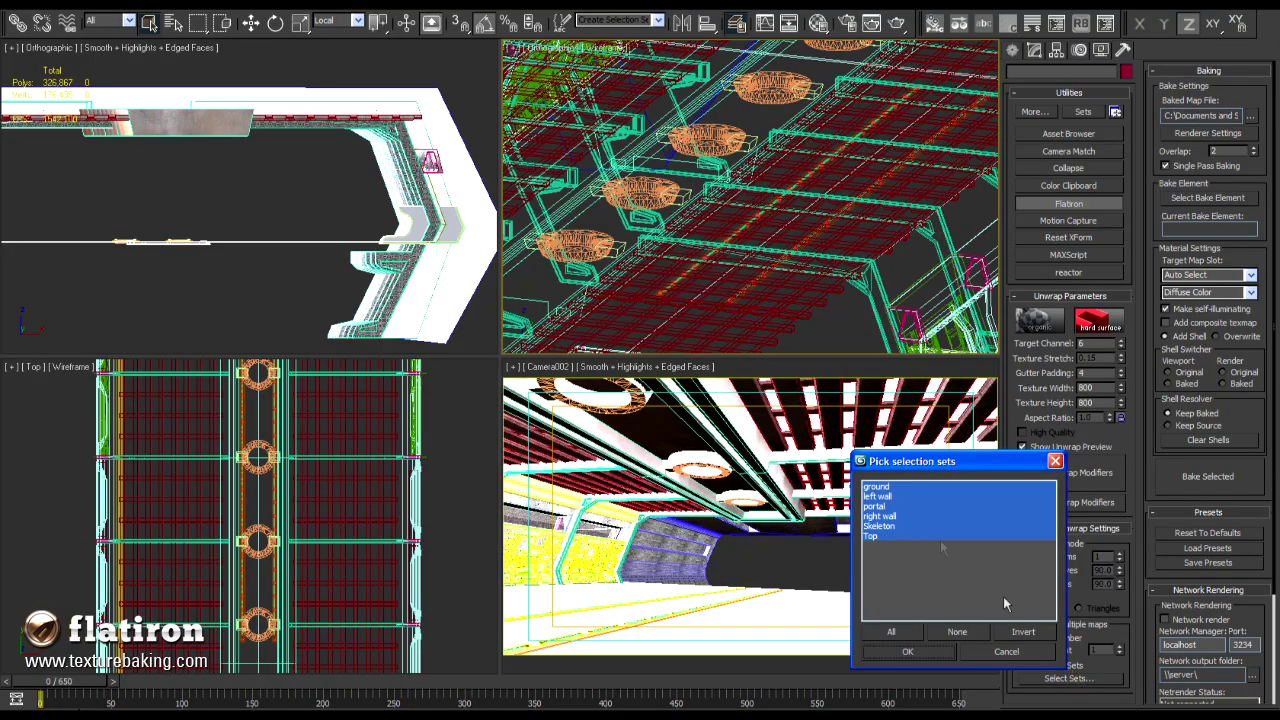
{"action": "left_click_drag", "start_coordinate": [926, 461], "coordinate": [890, 402]}
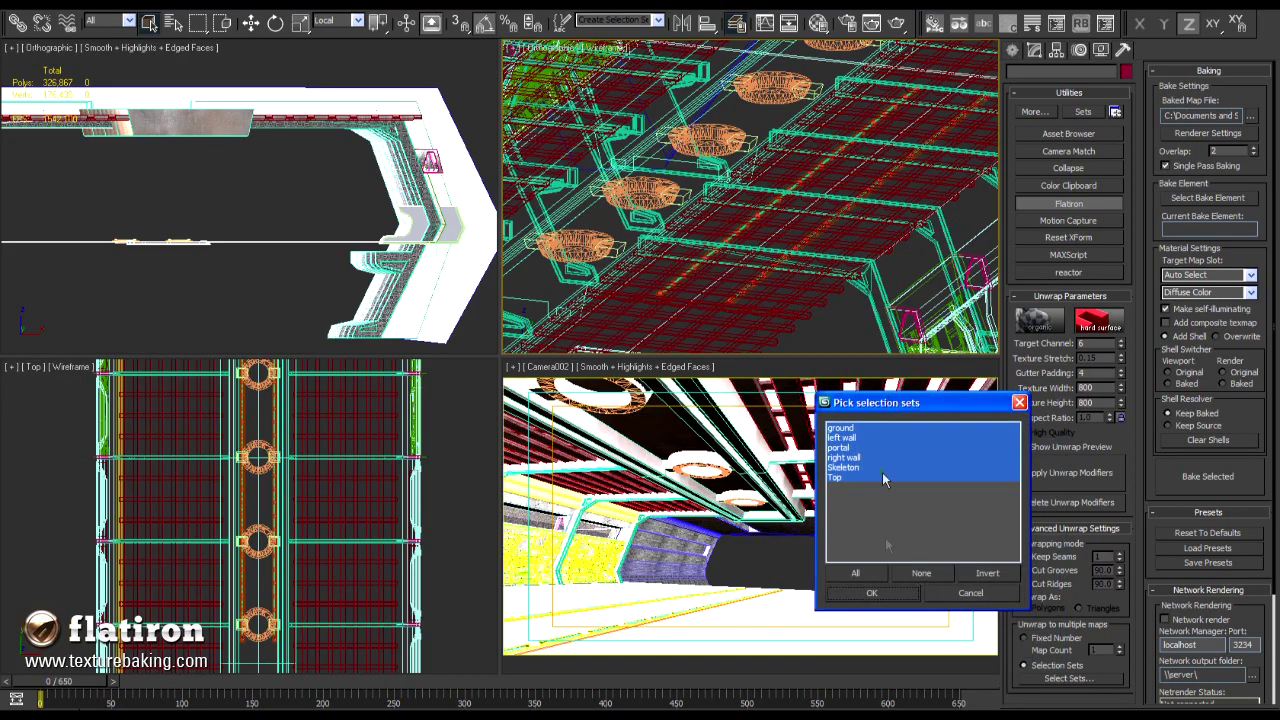
{"action": "left_click", "coordinate": [884, 594]}
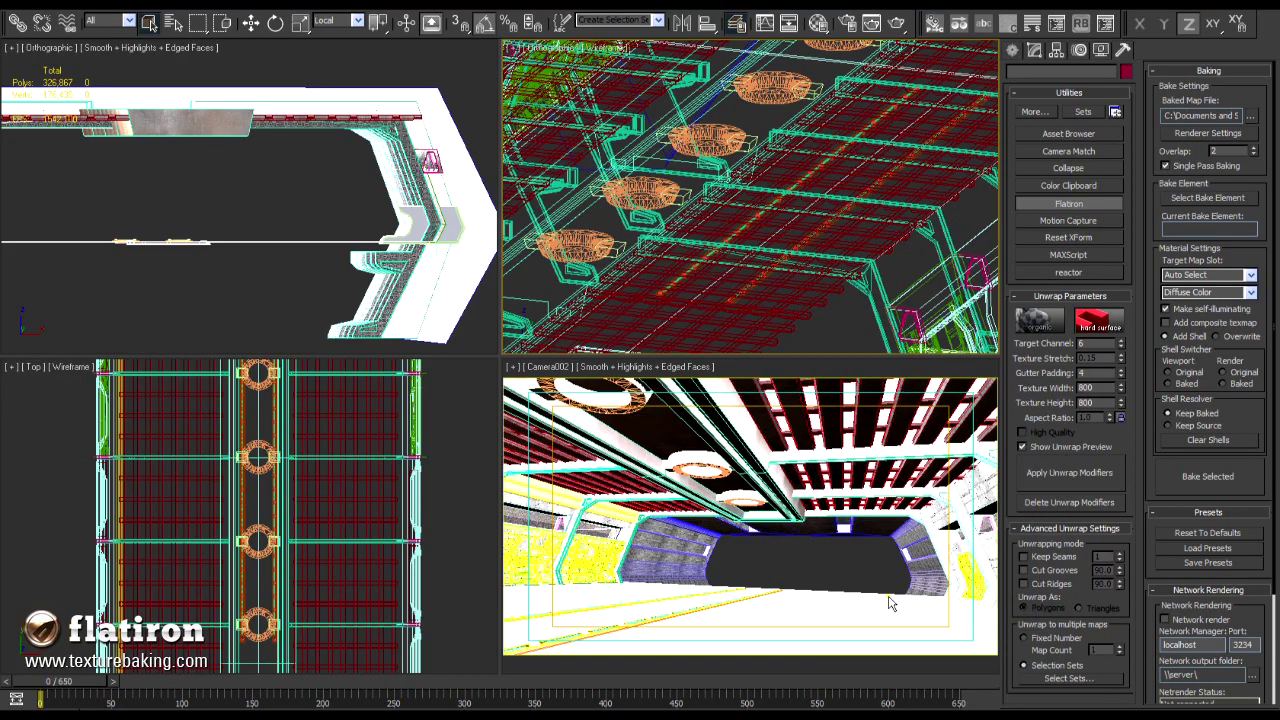
- Apply Flatiron's unwrap modifiers to the selected hangar objects and view the packed UV template
{"action": "left_click", "coordinate": [1056, 488]}
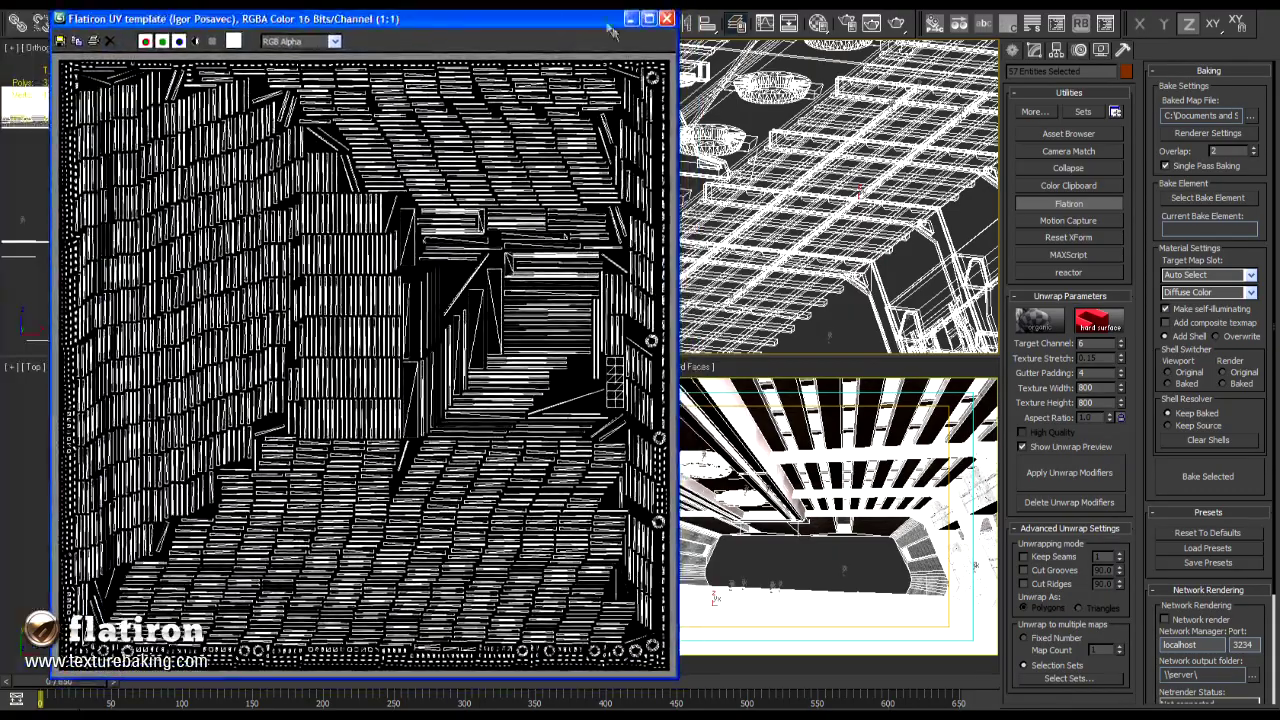
{"action": "left_click_drag", "start_coordinate": [601, 25], "coordinate": [573, 33]}
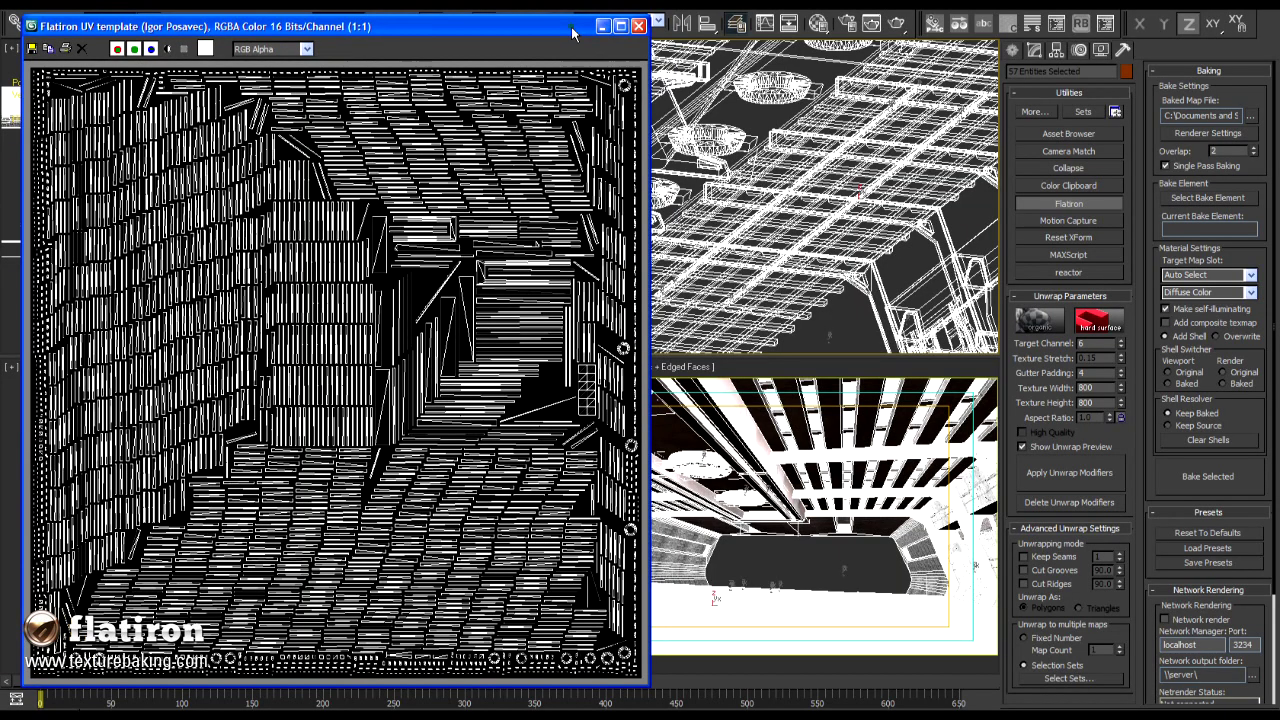
- Close the UV template and set the baked map file to 'hangar' as an 8-bit colour TIF
{"action": "left_click", "coordinate": [638, 25]}
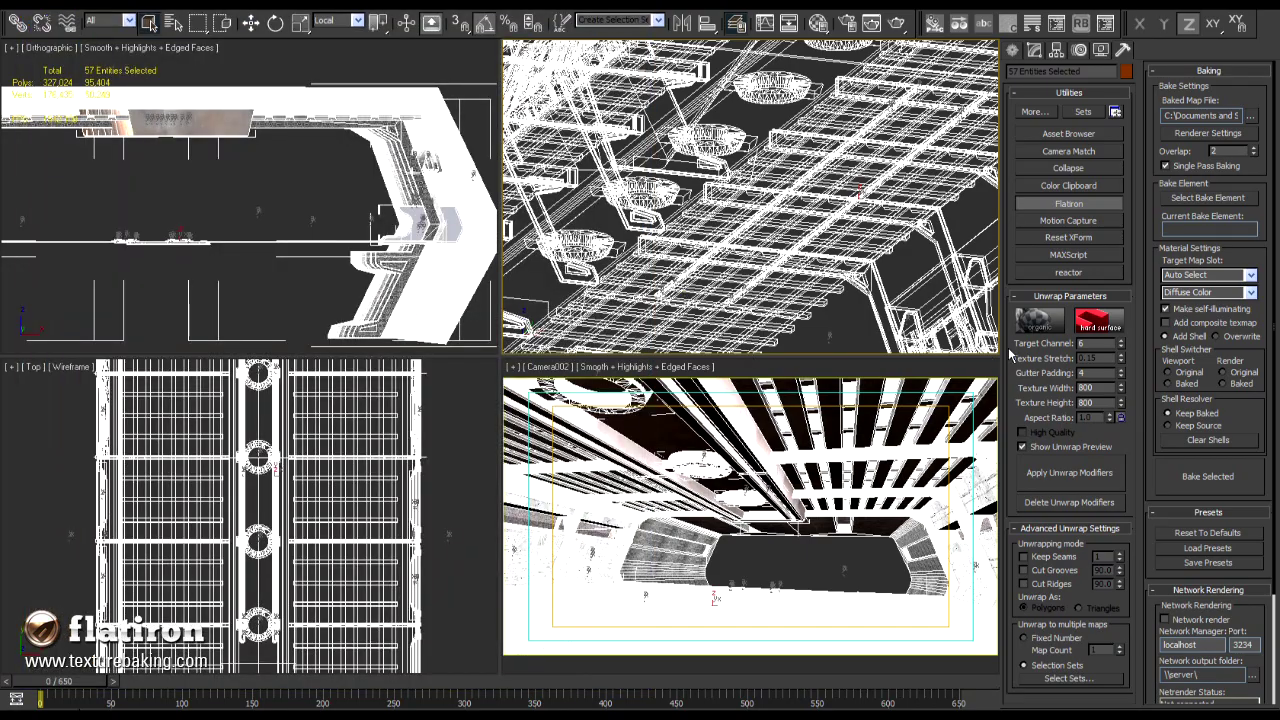
{"action": "left_click", "coordinate": [1252, 118]}
{"action": "left_click_drag", "start_coordinate": [391, 414], "coordinate": [277, 416]}
{"action": "type", "text": "hangar"}
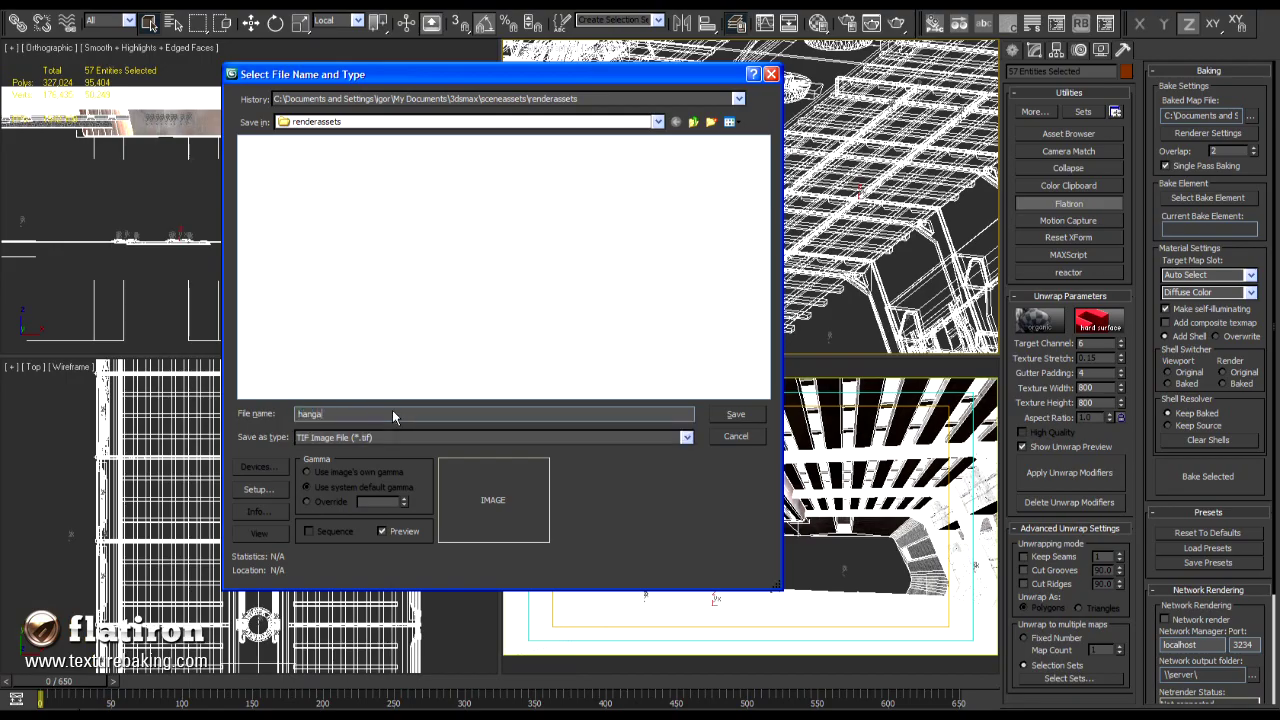
{"action": "left_click", "coordinate": [738, 416]}
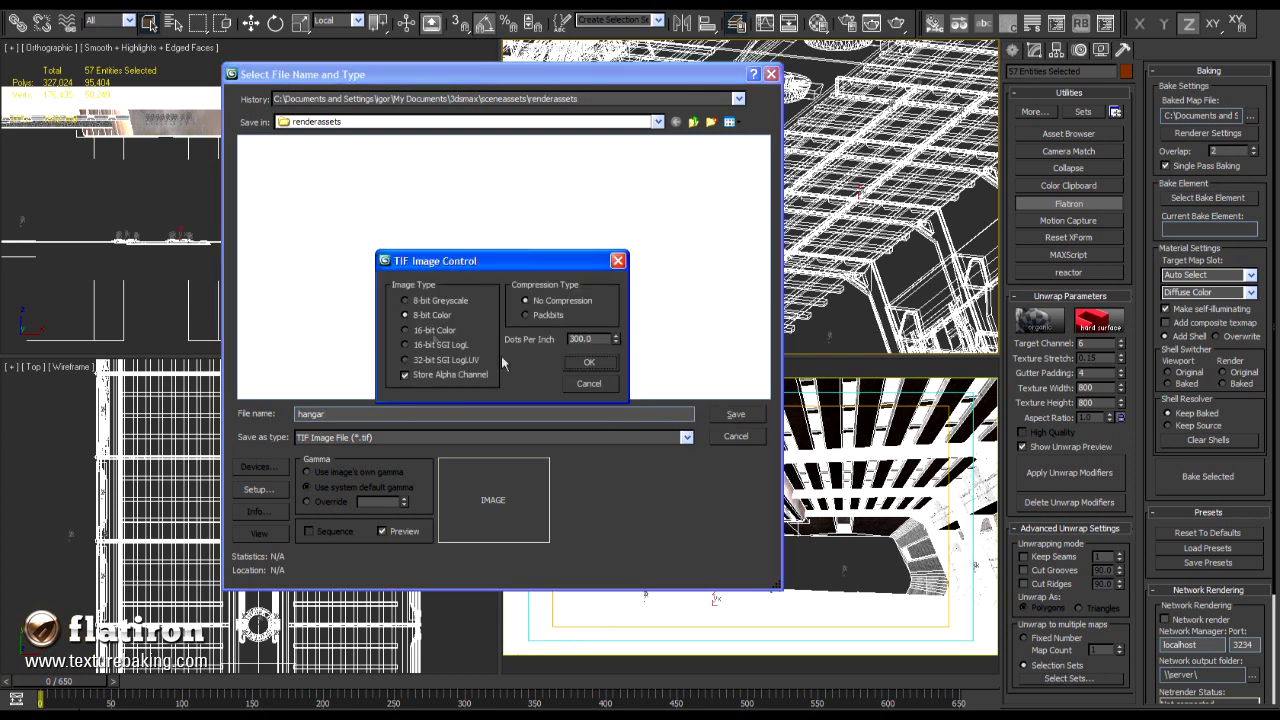
{"action": "left_click", "coordinate": [598, 364]}
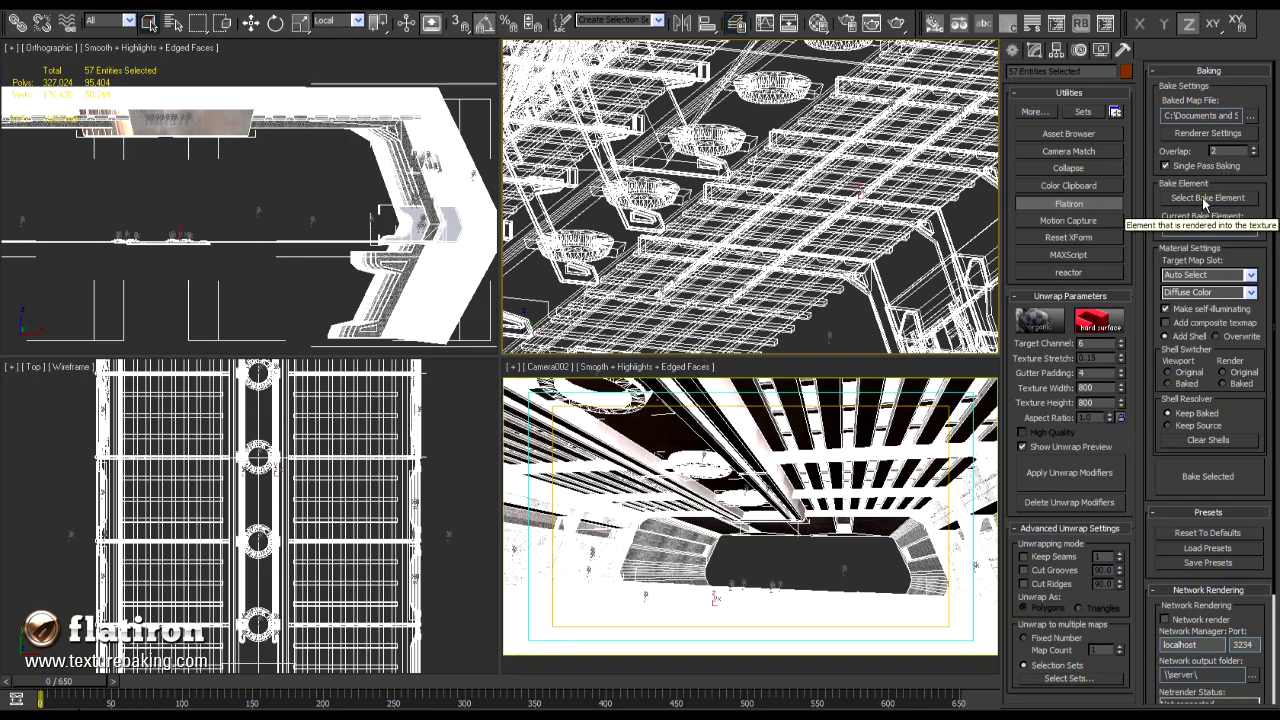
- Choose CompleteMap as the bake element
{"action": "left_click", "coordinate": [1208, 198]}
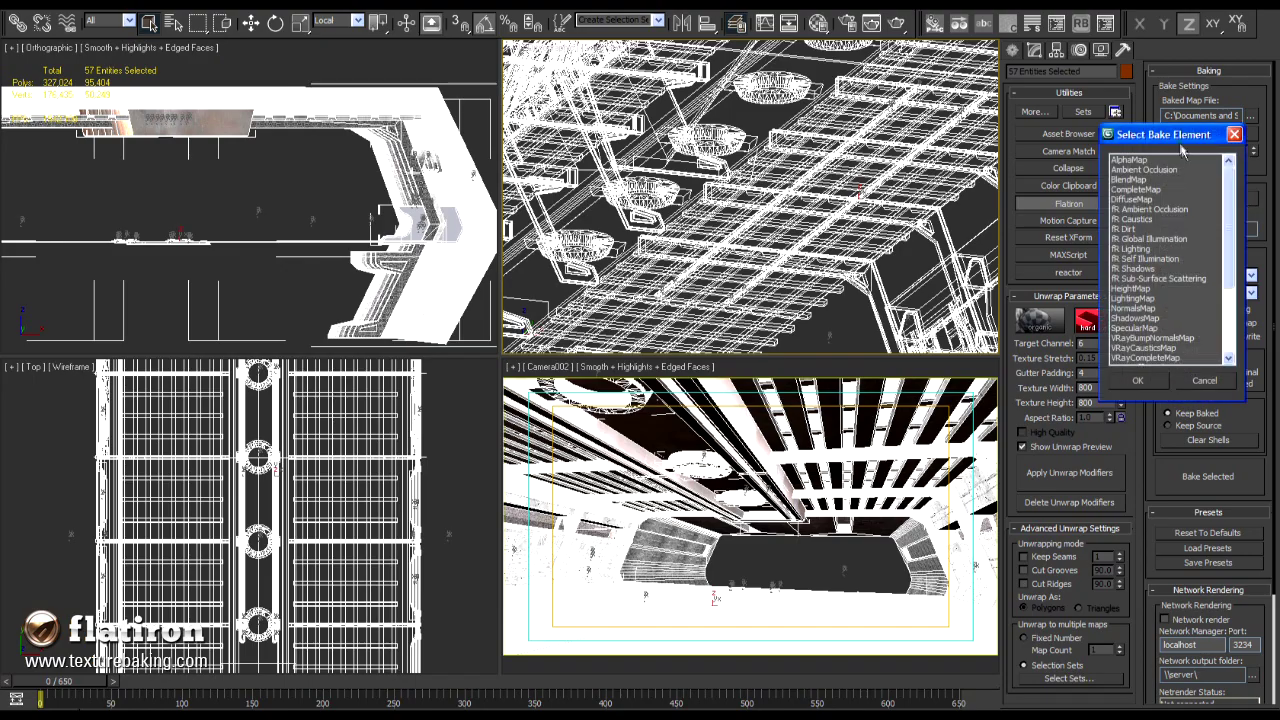
{"action": "left_click_drag", "start_coordinate": [1183, 150], "coordinate": [908, 172]}
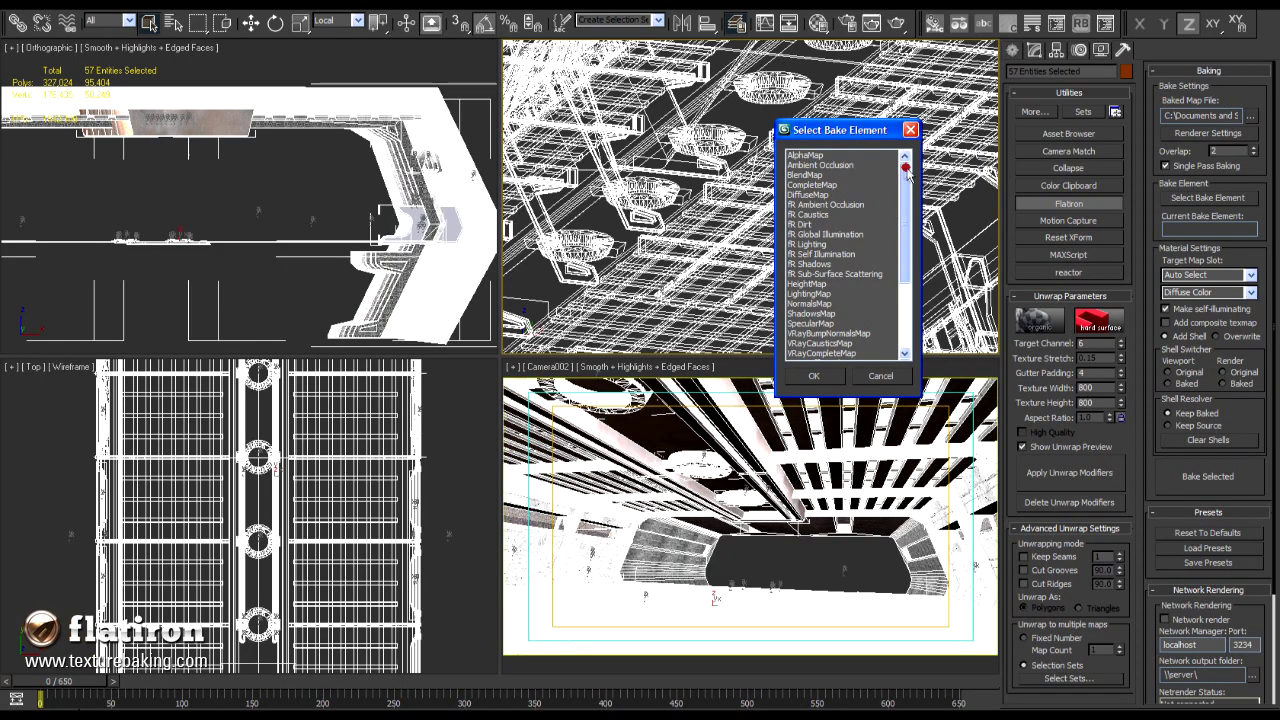
{"action": "left_click", "coordinate": [821, 185]}
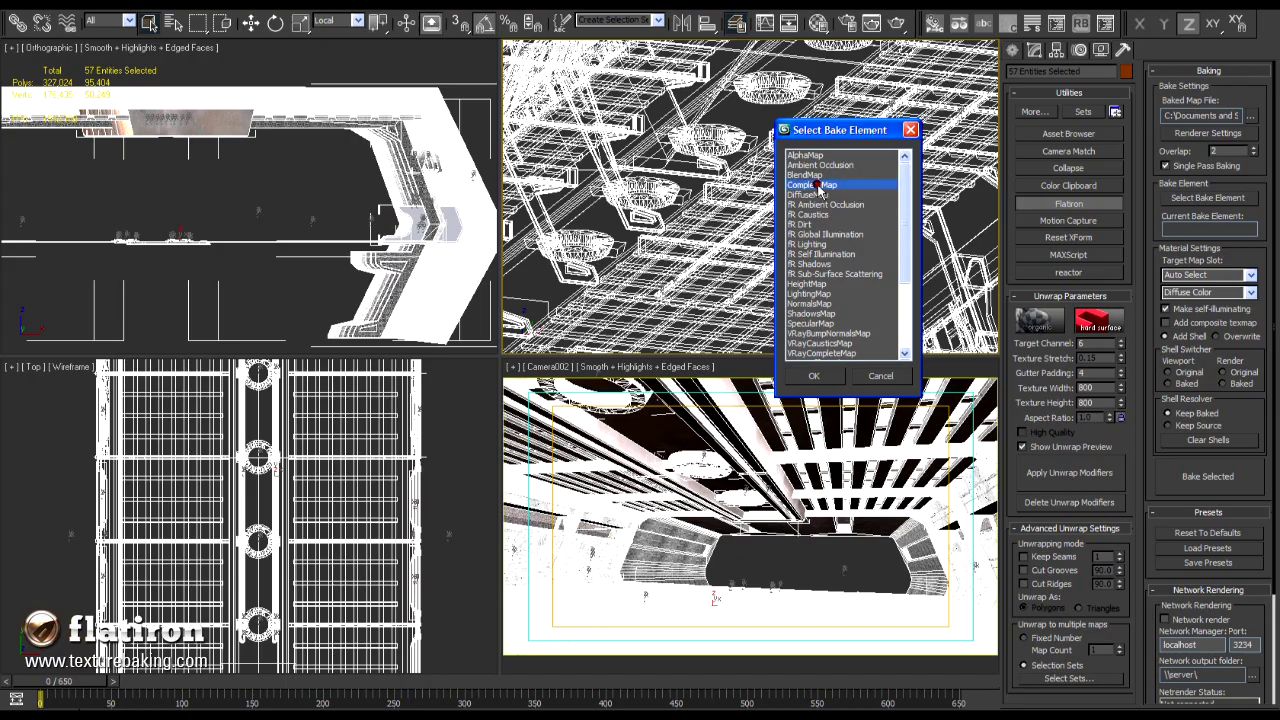
{"action": "left_click", "coordinate": [826, 377]}
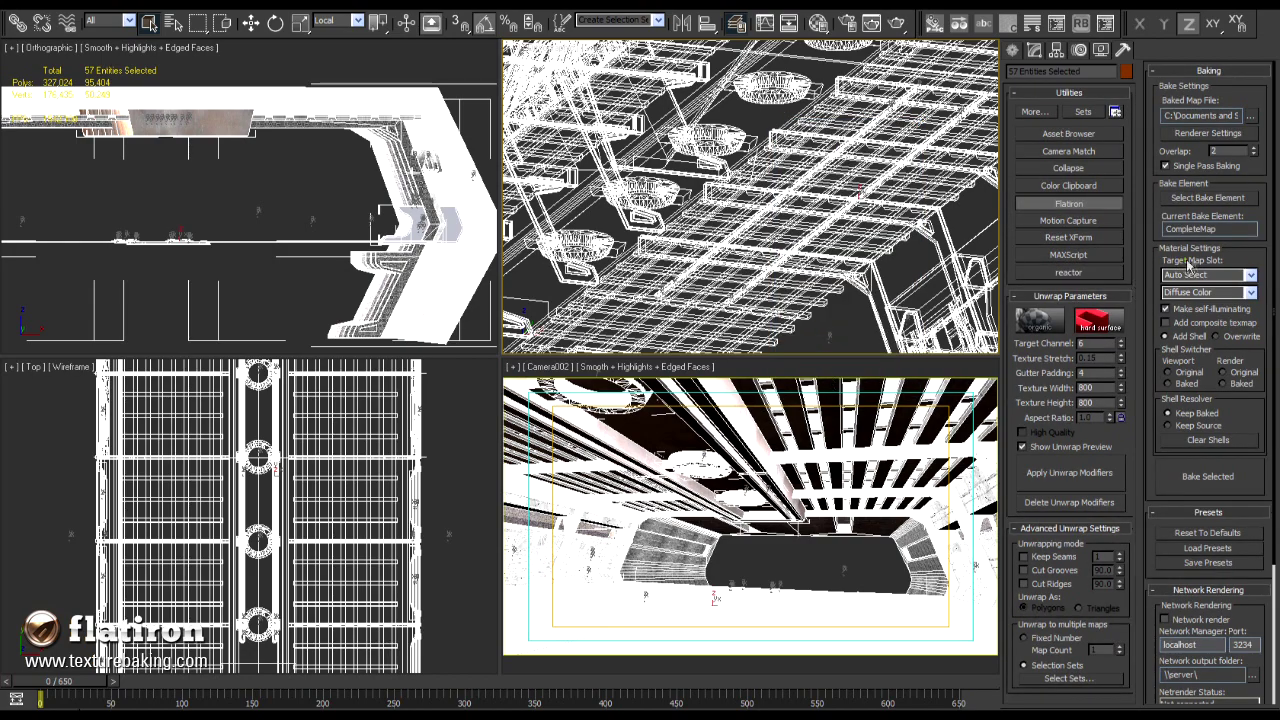
- Target the Standard Material's Diffuse Color slot and set the Shell Switcher render to Baked
{"action": "left_click", "coordinate": [1250, 275]}
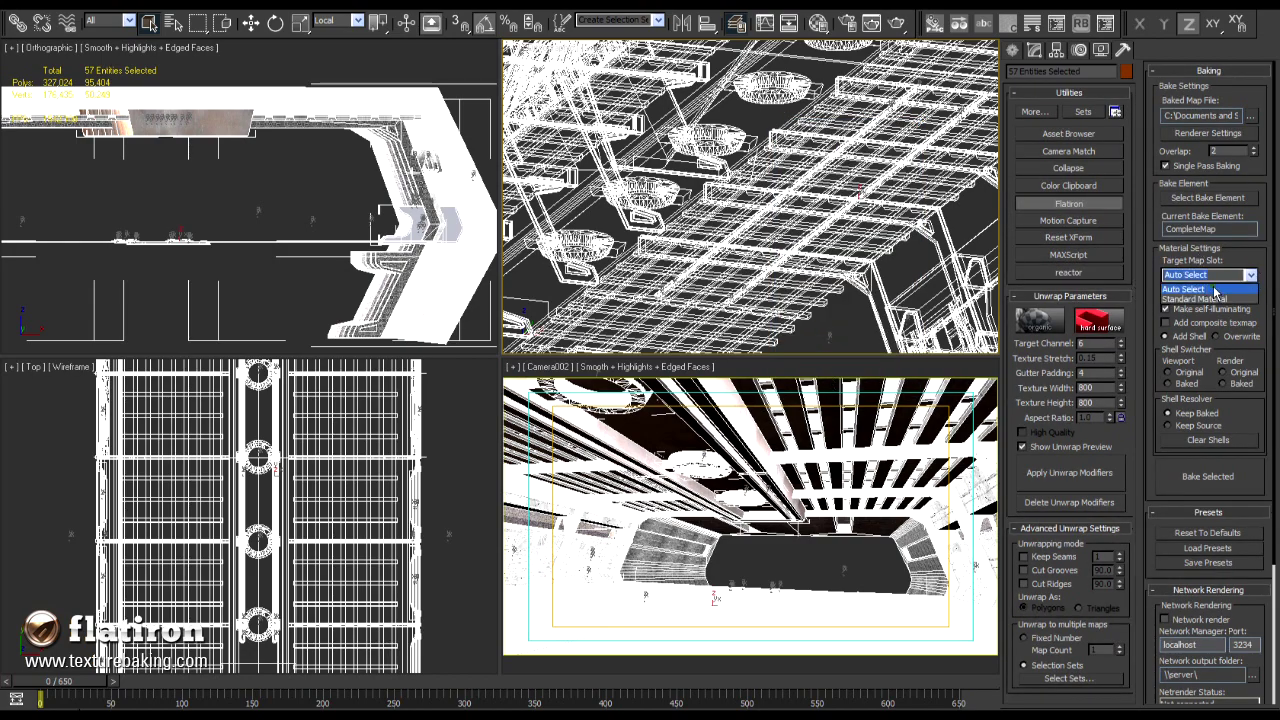
{"action": "left_click", "coordinate": [1218, 299]}
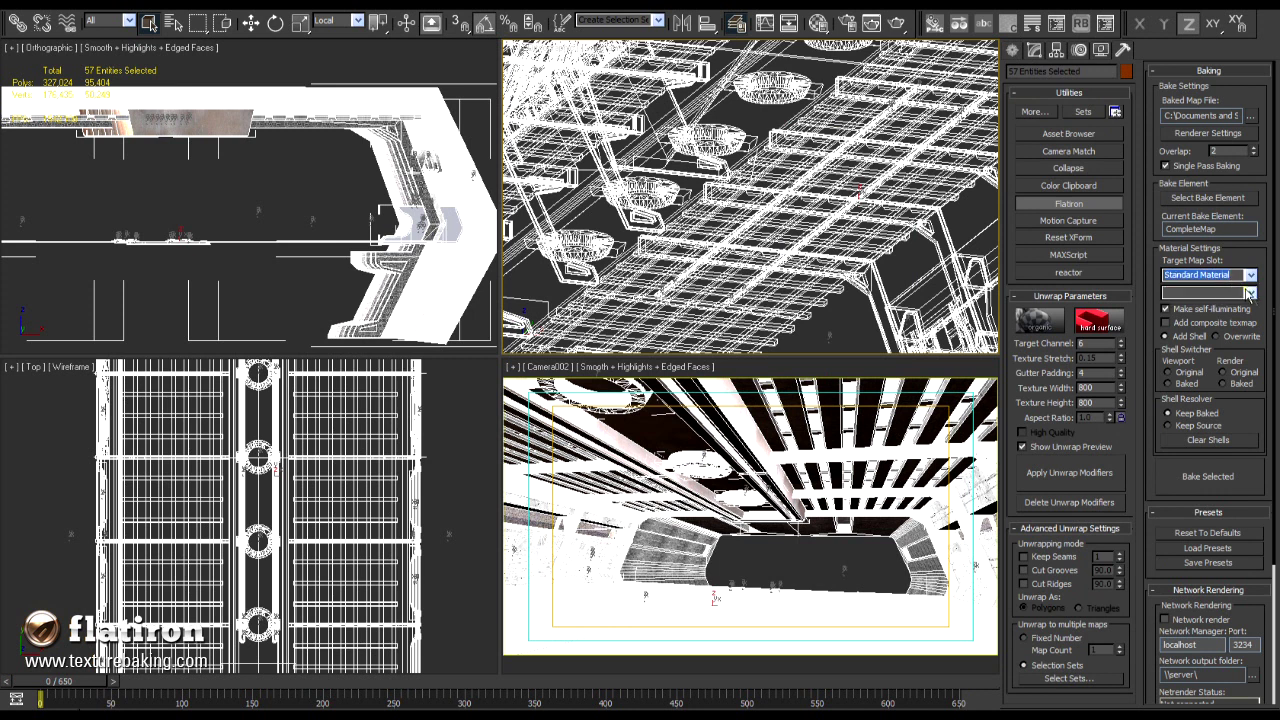
{"action": "left_click", "coordinate": [1250, 293]}
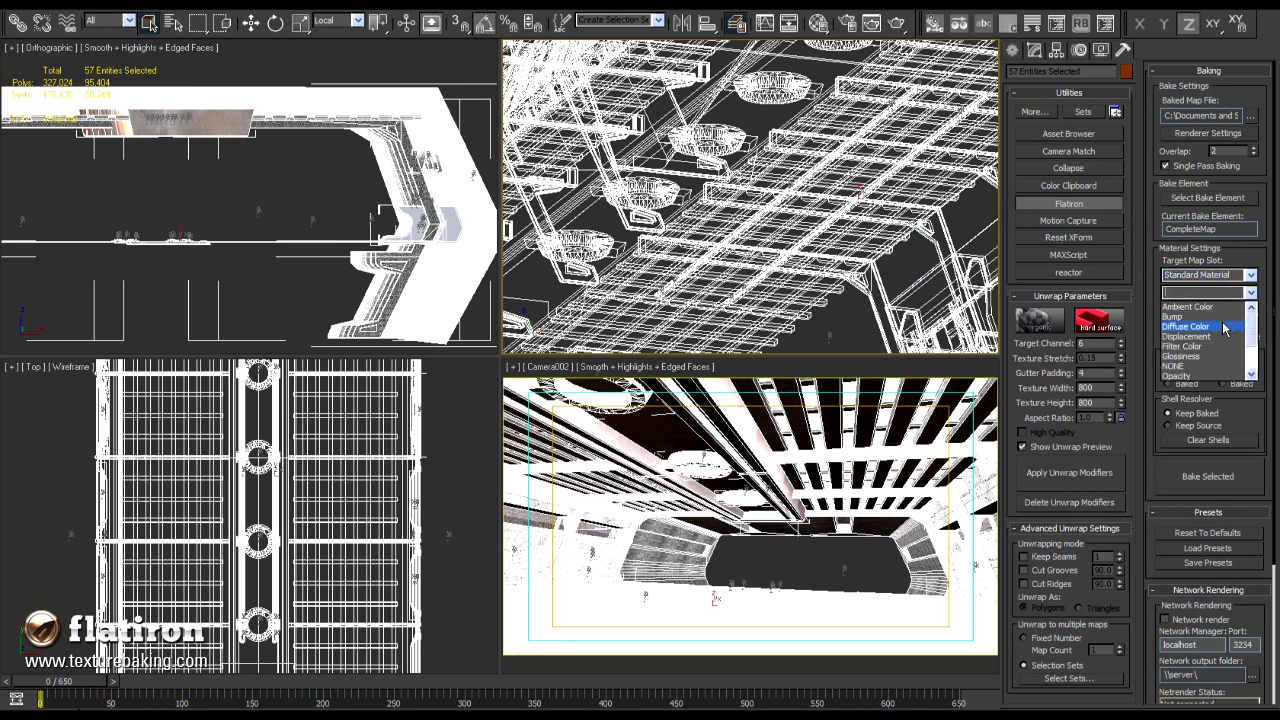
{"action": "left_click", "coordinate": [1224, 331]}
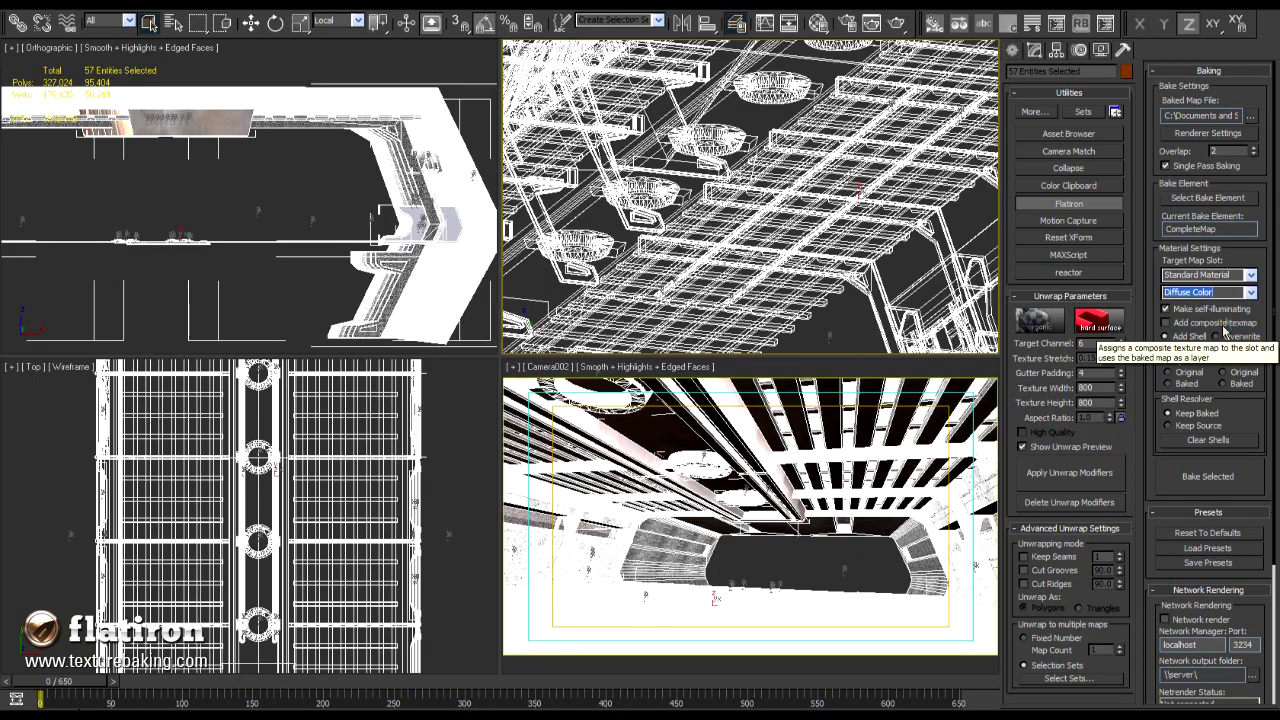
{"action": "scroll", "coordinate": [1190, 302], "scroll_direction": "down", "scroll_amount": 1}
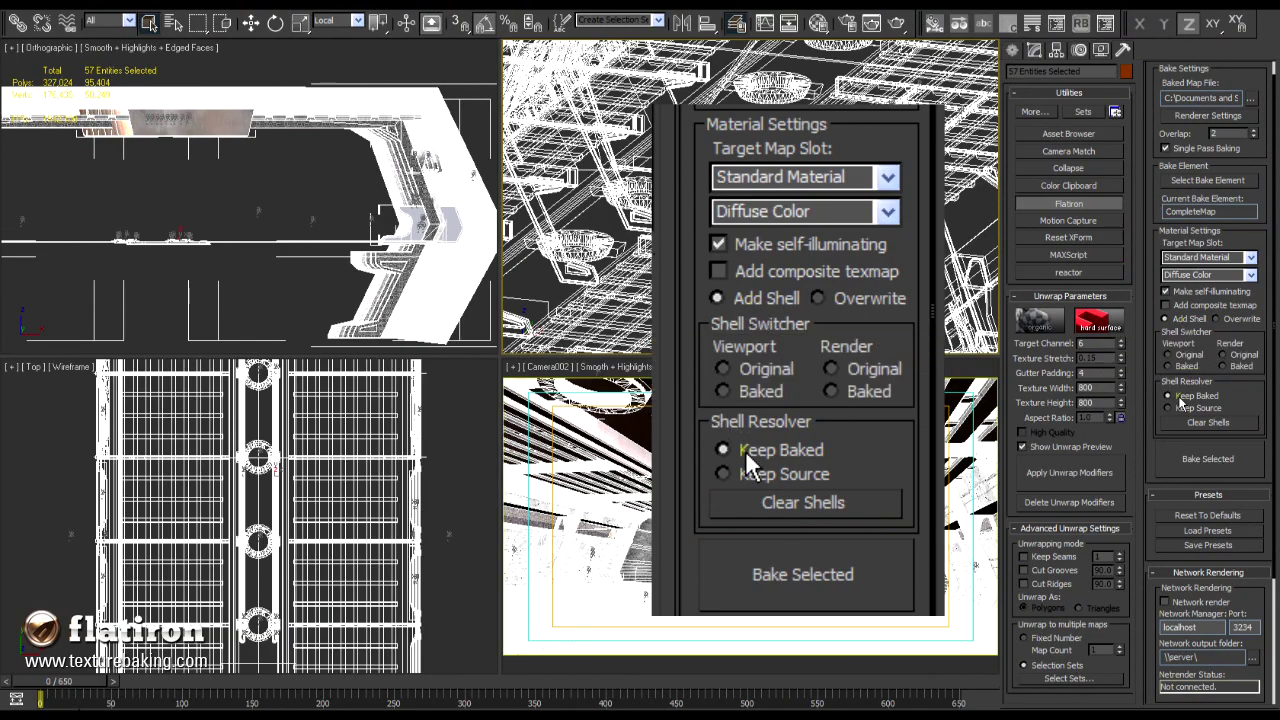
{"action": "left_click", "coordinate": [1232, 369]}
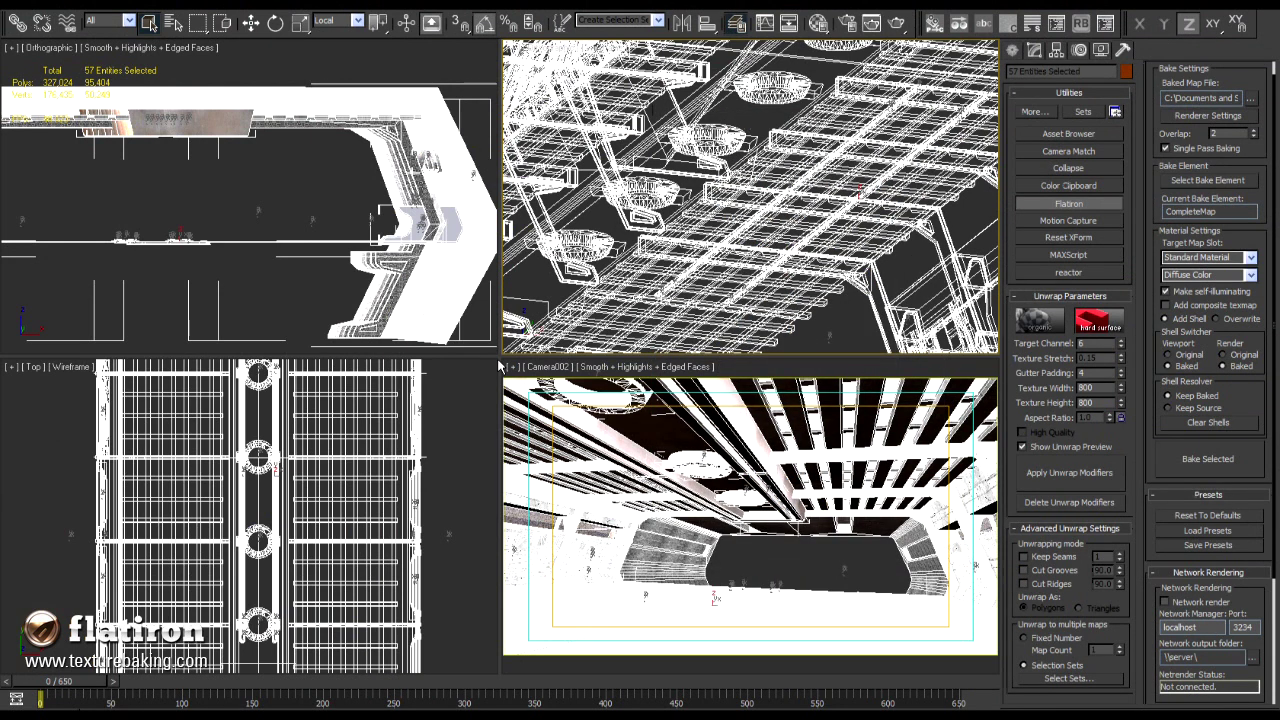
- Run Bake Selected to render the hangar's CompleteMap texture with mental ray
{"action": "left_click", "coordinate": [1183, 468]}
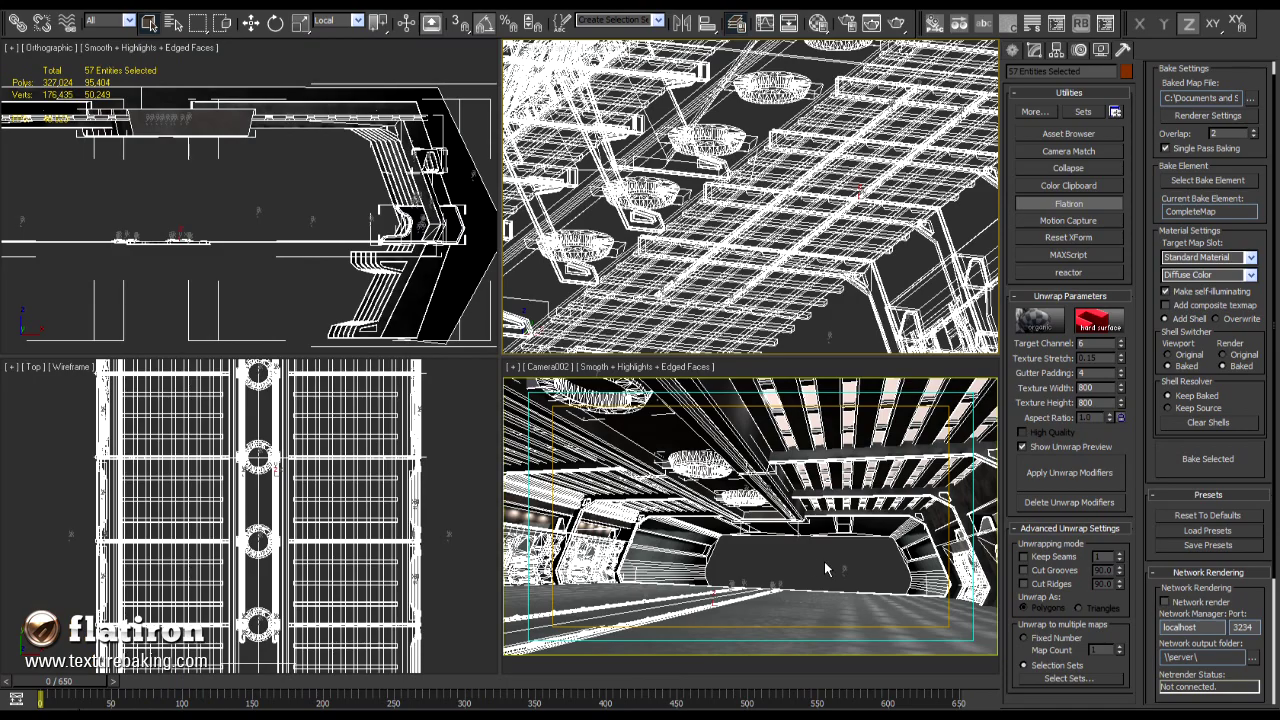
- Clear the selection, maximize the camera view without edged faces, and scrub to frame 257
{"action": "left_click", "coordinate": [802, 555]}
{"action": "key", "text": "alt+w"}
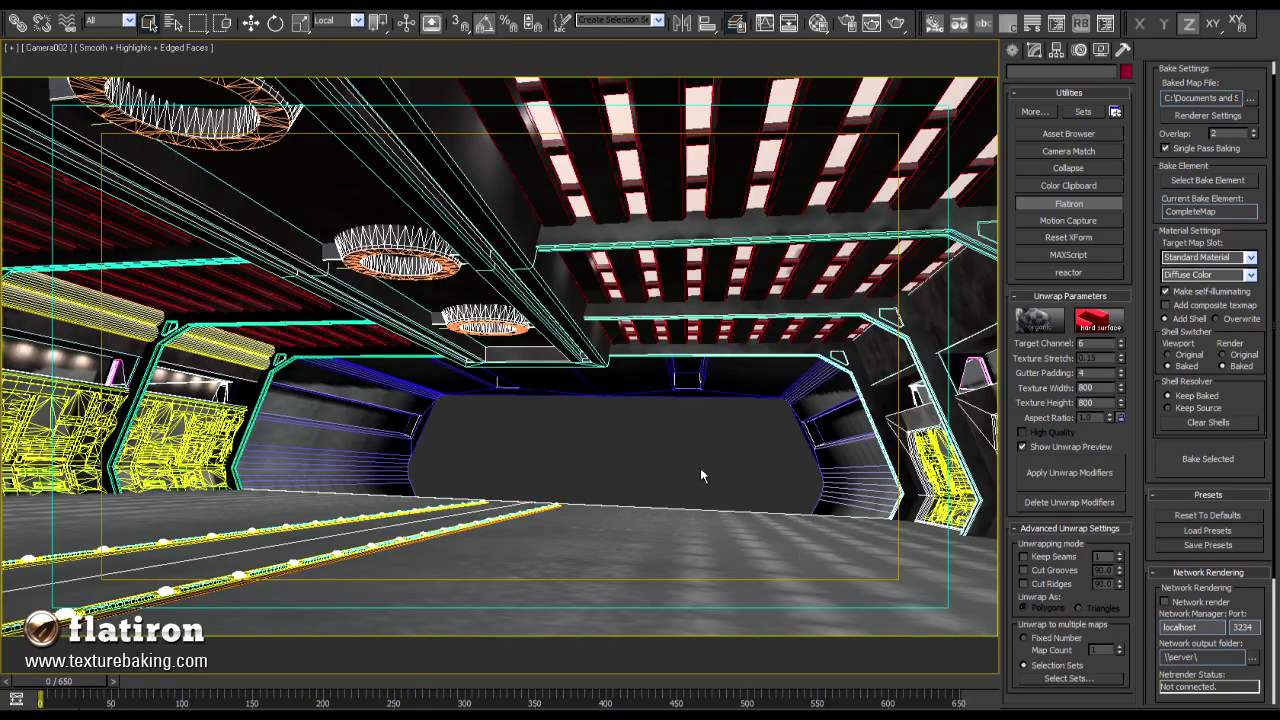
{"action": "key", "text": "F4"}
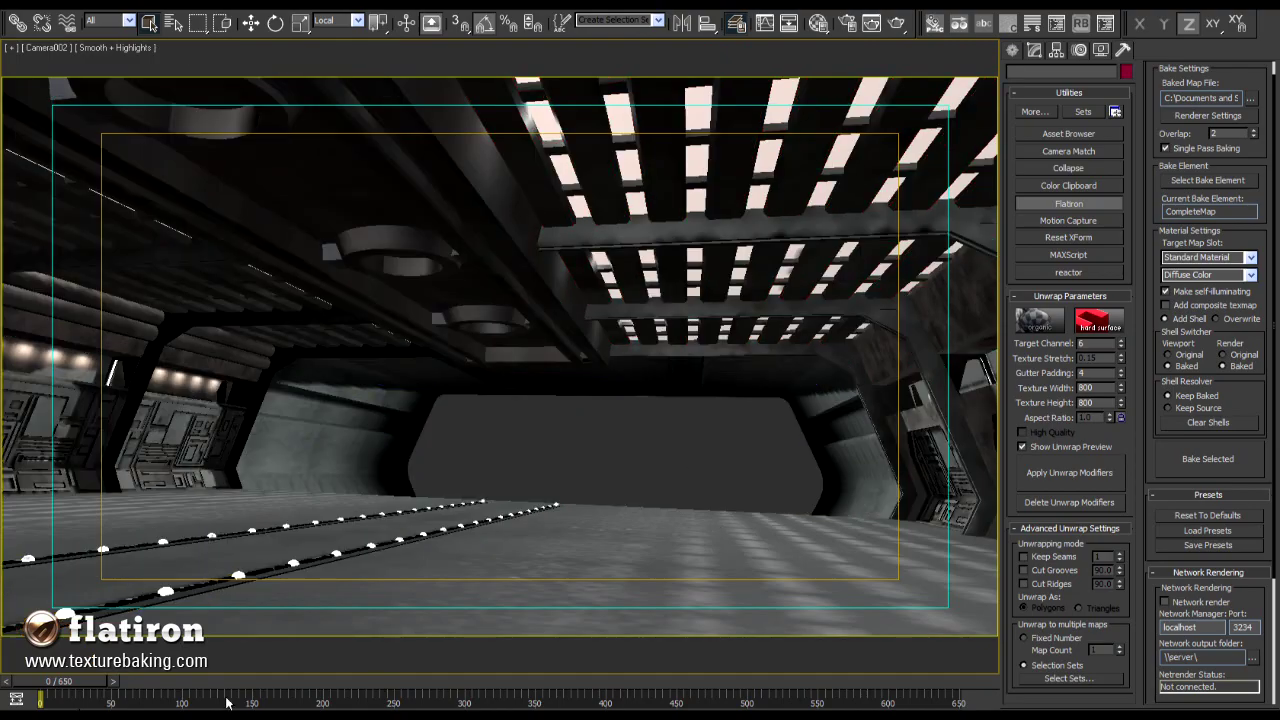
{"action": "left_click_drag", "start_coordinate": [110, 685], "coordinate": [335, 700]}
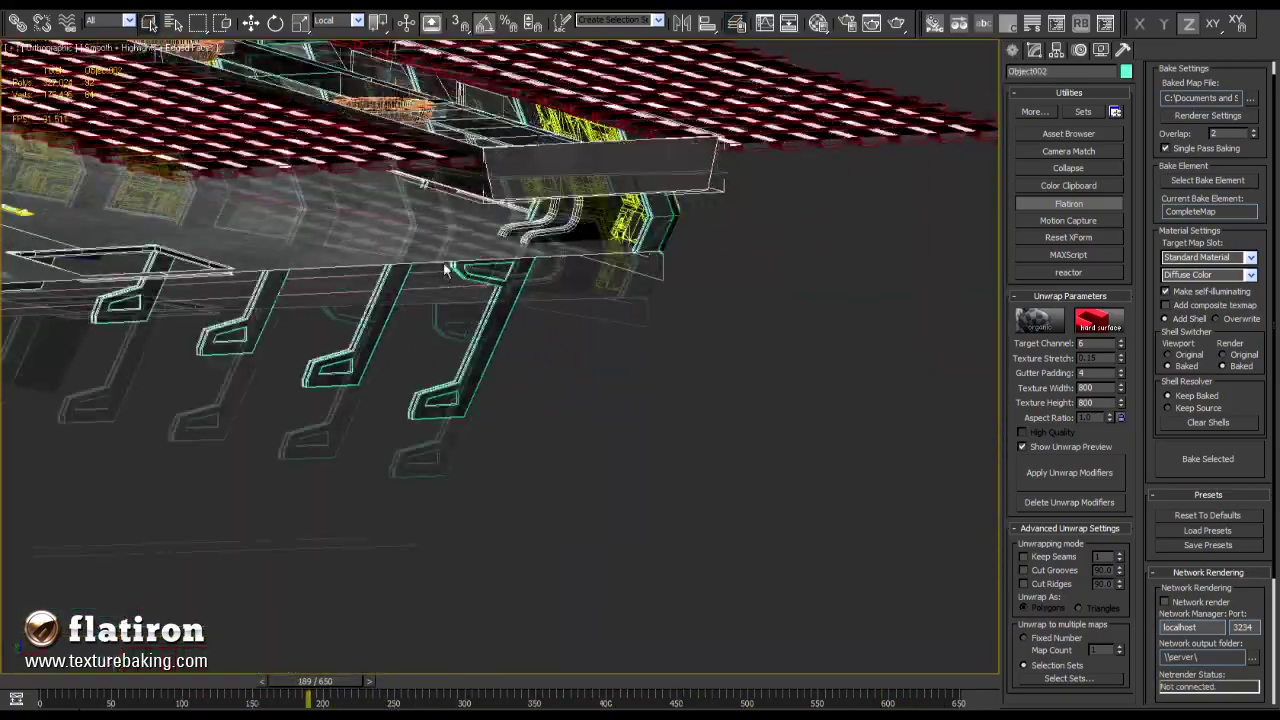
- Orbit to face the panels, select the door cover, and return to about frame 140
{"action": "middle_click_drag", "start_coordinate": [447, 270], "coordinate": [298, 397], "text": "alt"}
{"action": "key", "text": "F4"}
{"action": "left_click", "coordinate": [298, 397]}
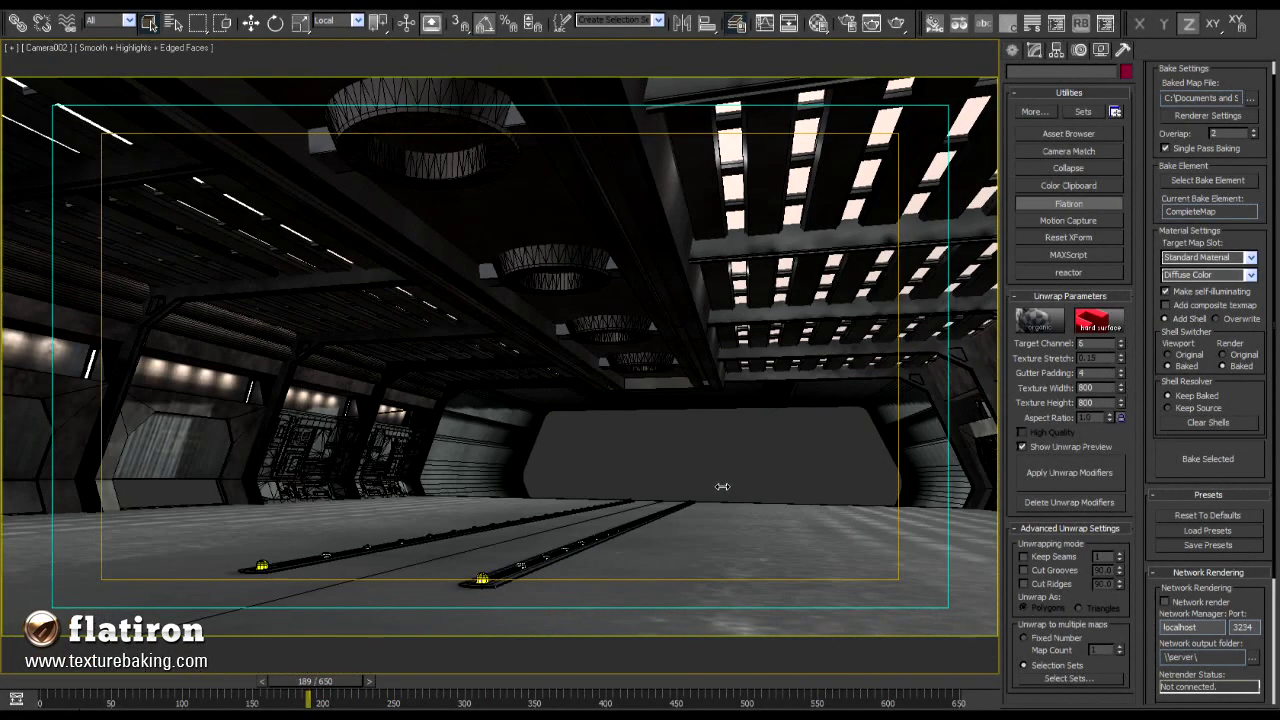
{"action": "mouse_move", "coordinate": [301, 681]}
{"action": "left_mouse_down"}
{"action": "mouse_move", "coordinate": [228, 680]}
{"action": "mouse_move", "coordinate": [286, 681]}
{"action": "left_mouse_up"}
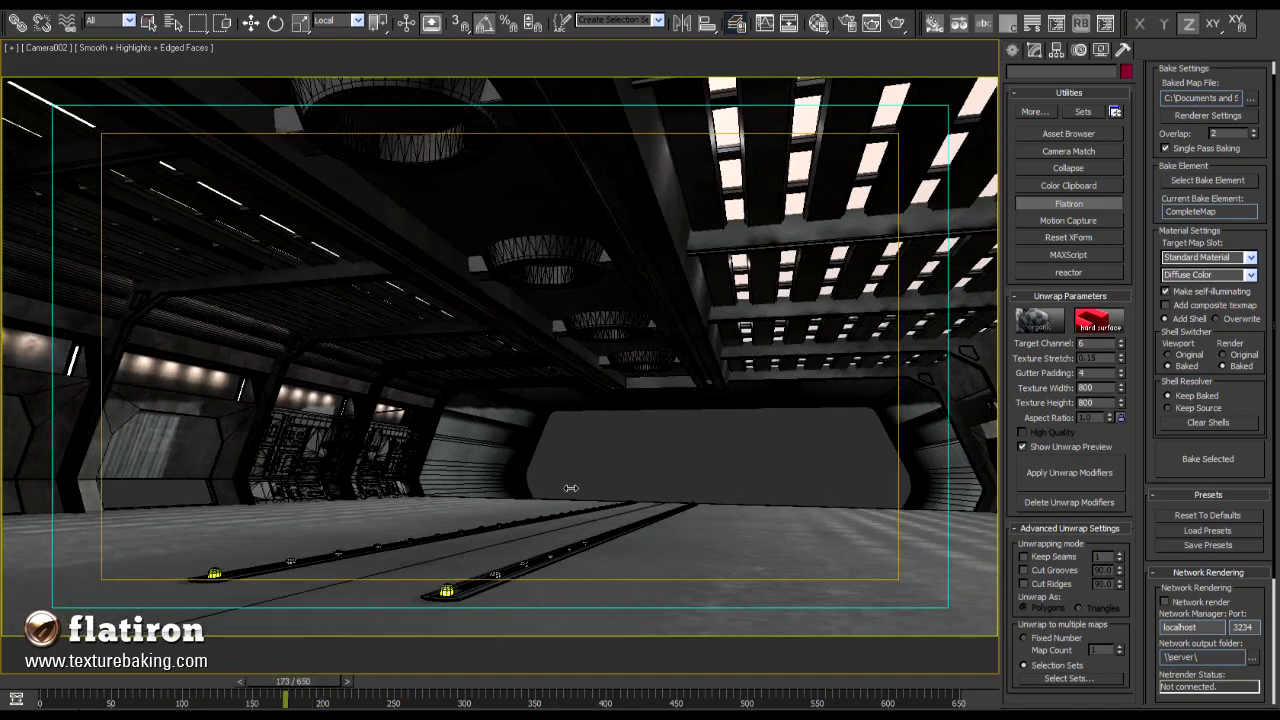
- Open the Material Editor and inspect the shell's original Arch & Design material
{"action": "key", "text": "m"}
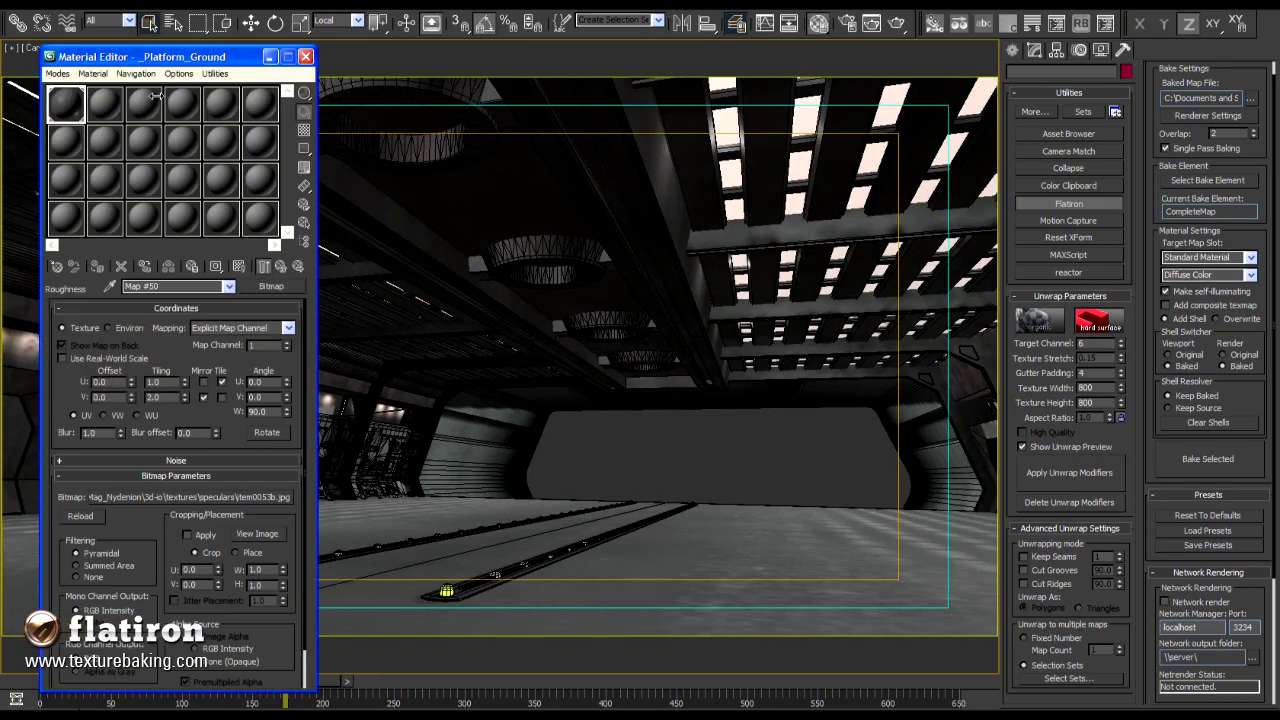
{"action": "left_click_drag", "start_coordinate": [150, 57], "coordinate": [114, 52]}
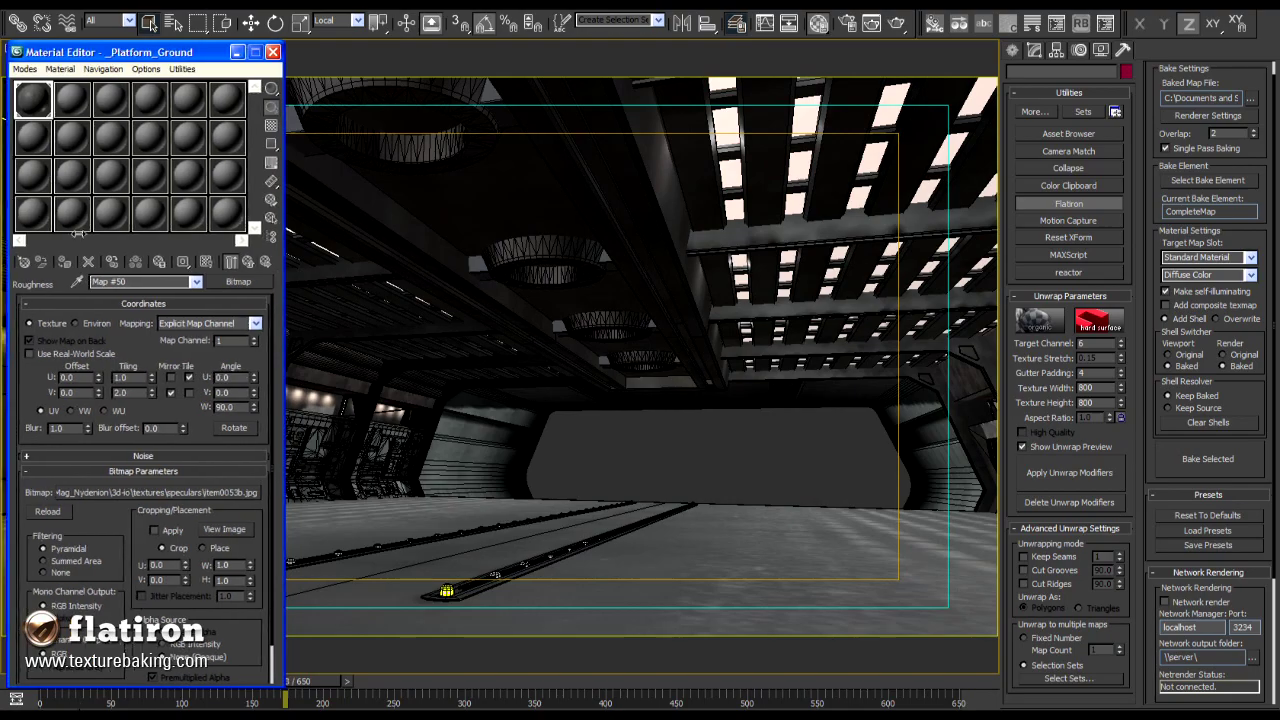
{"action": "left_click", "coordinate": [31, 97]}
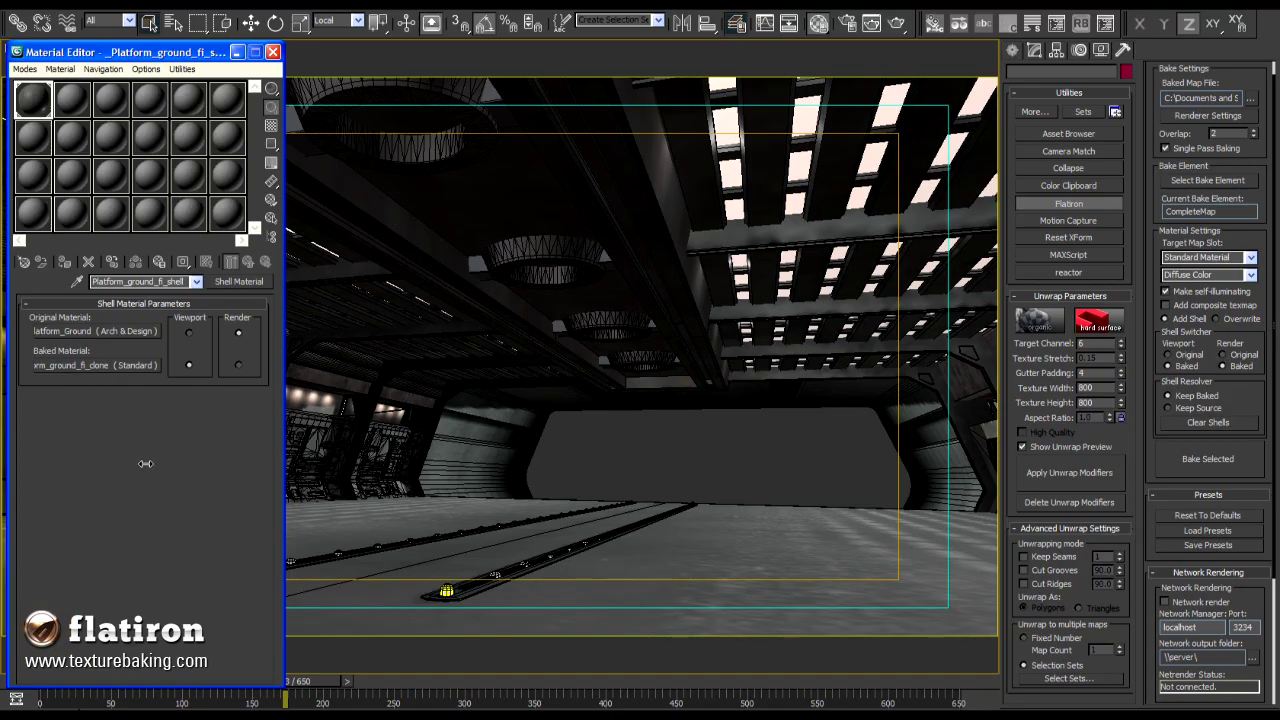
{"action": "left_click", "coordinate": [125, 331]}
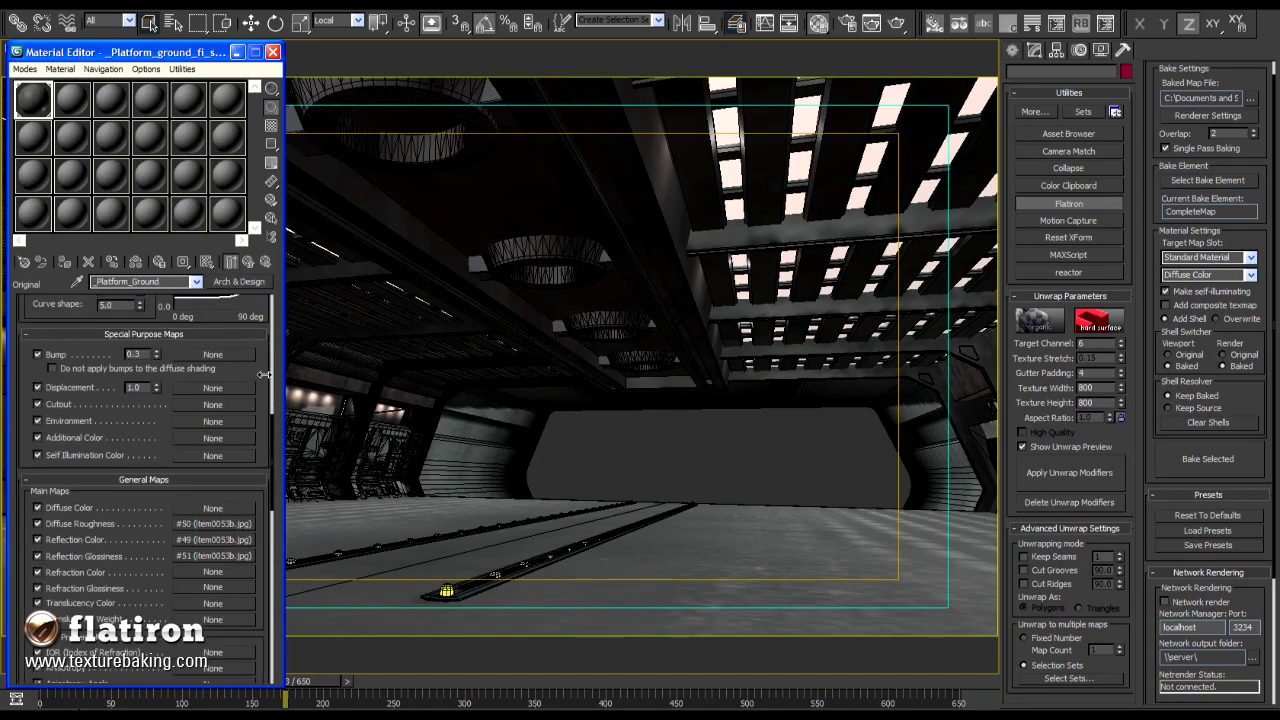
{"action": "scroll", "coordinate": [262, 382], "scroll_direction": "down", "scroll_amount": 3}
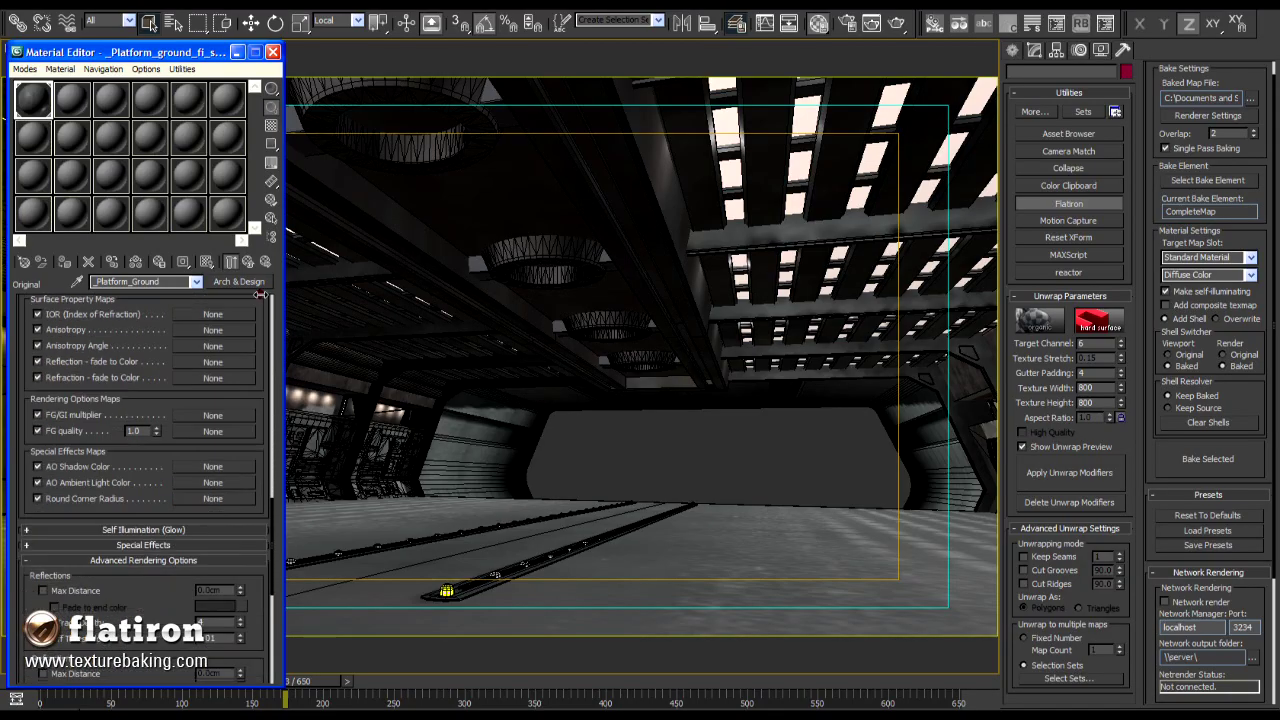
{"action": "scroll", "coordinate": [262, 388], "scroll_direction": "up", "scroll_amount": 5}
{"action": "scroll", "coordinate": [262, 390], "scroll_direction": "up", "scroll_amount": 5}
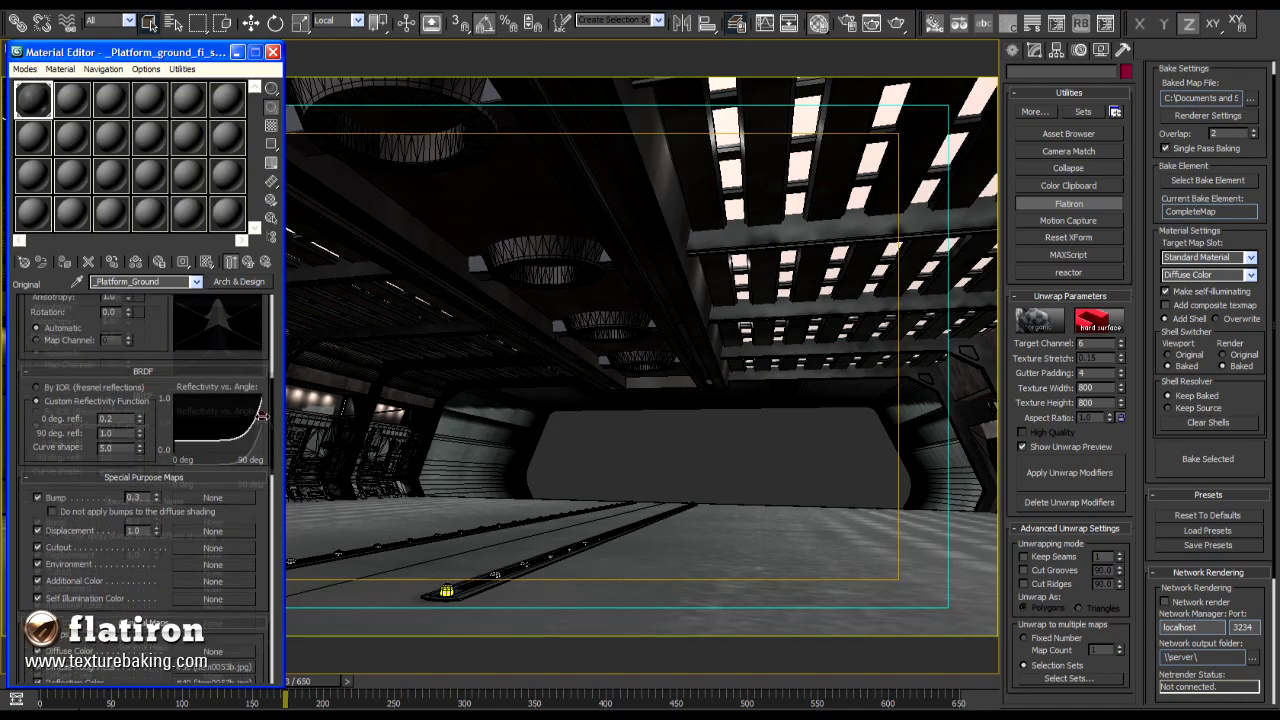
- Inspect the baked Standard material's maps and set the shell resolver to keep the source material
{"action": "left_click", "coordinate": [248, 262]}
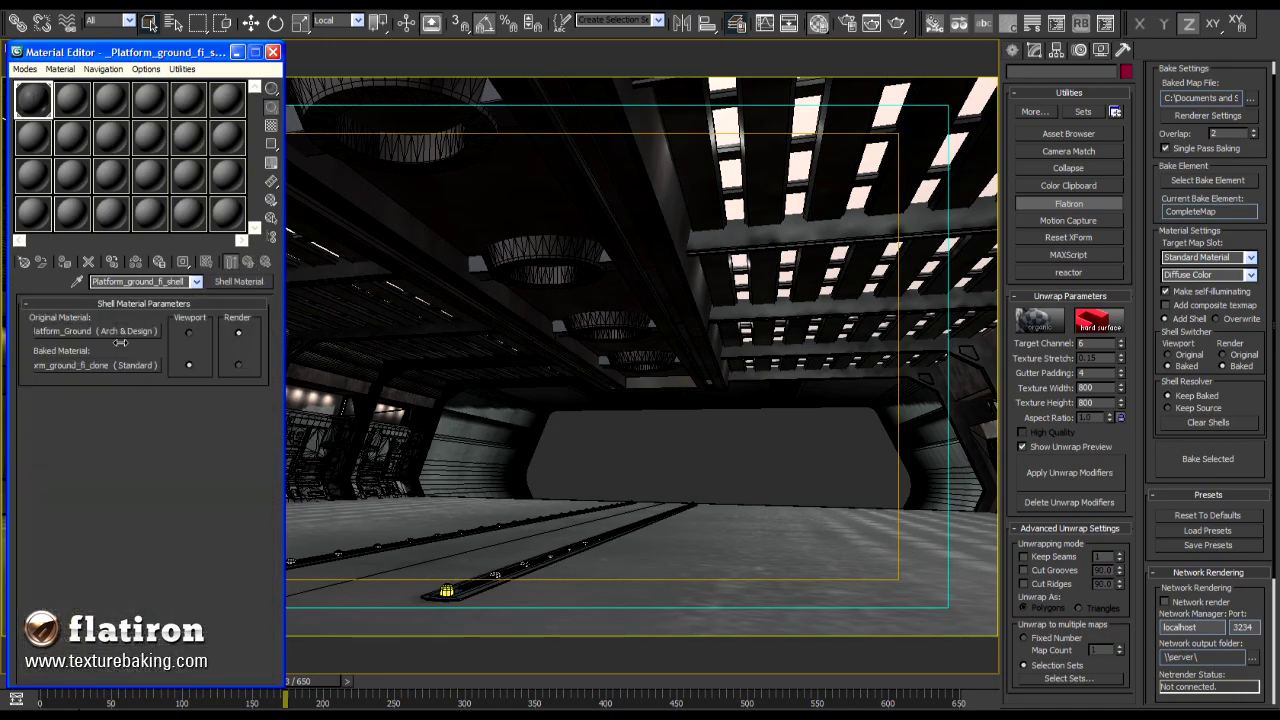
{"action": "left_click", "coordinate": [82, 365]}
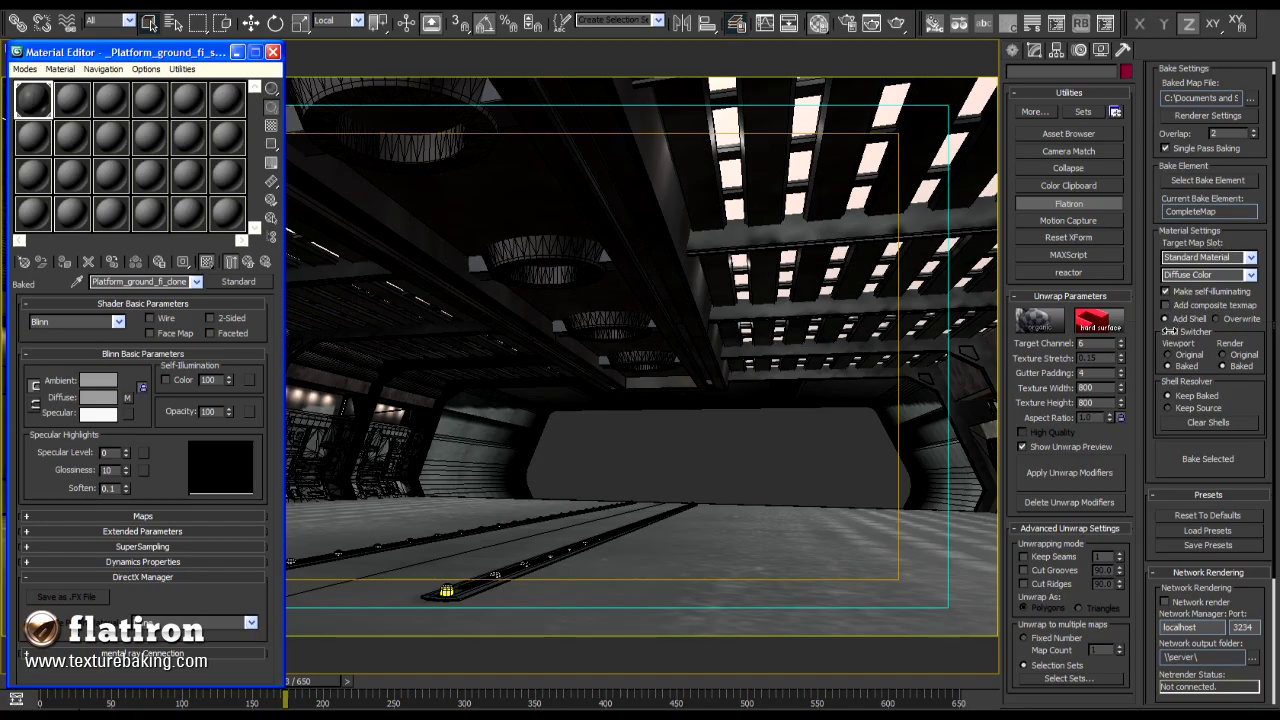
{"action": "left_click", "coordinate": [142, 516]}
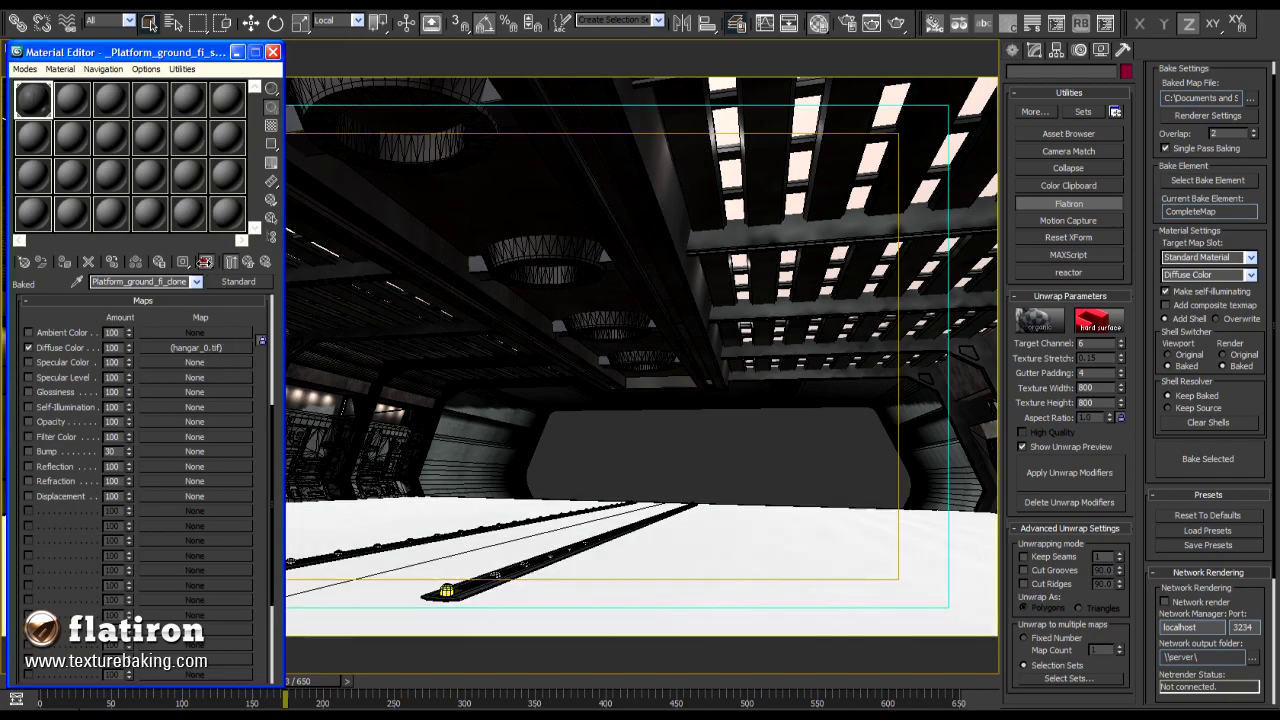
{"action": "left_click", "coordinate": [246, 262]}
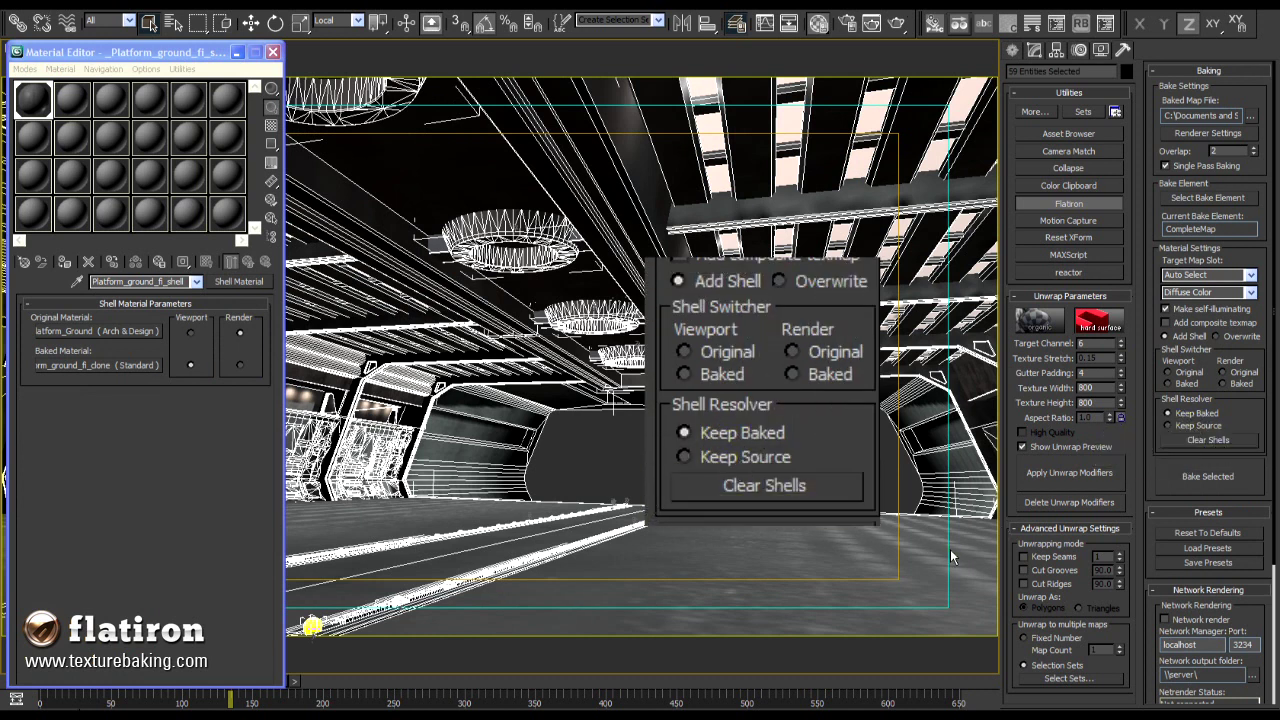
{"action": "left_click", "coordinate": [1190, 430]}
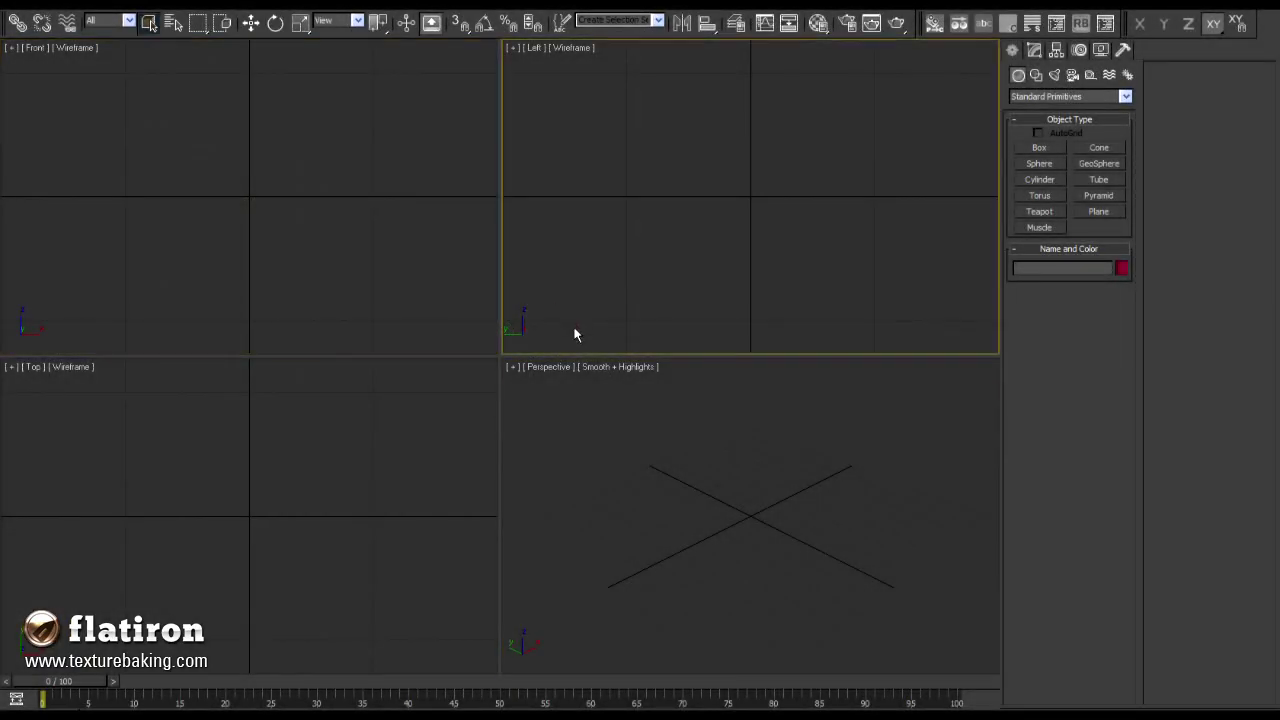
- Delete the shuttle scene's ground plane
{"action": "left_click", "coordinate": [437, 360]}
{"action": "left_click", "coordinate": [443, 320]}
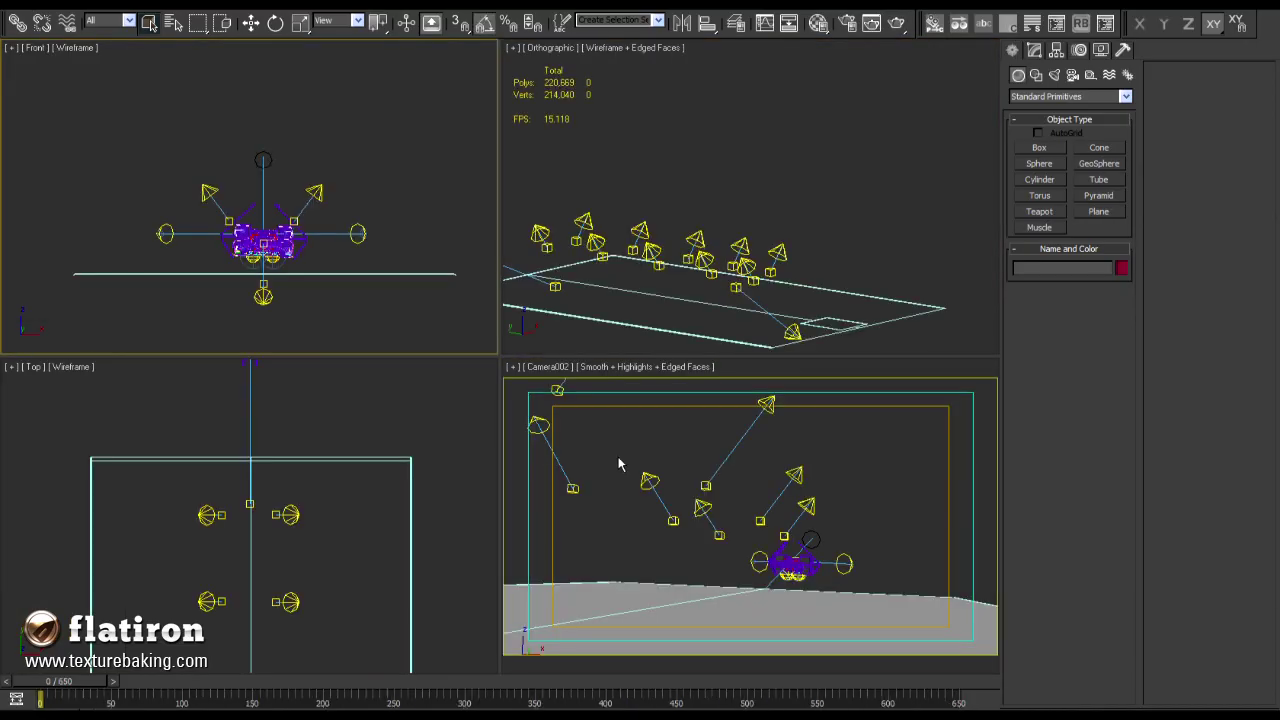
{"action": "left_click", "coordinate": [625, 544]}
{"action": "left_click", "coordinate": [655, 591]}
{"action": "key", "text": "Delete"}
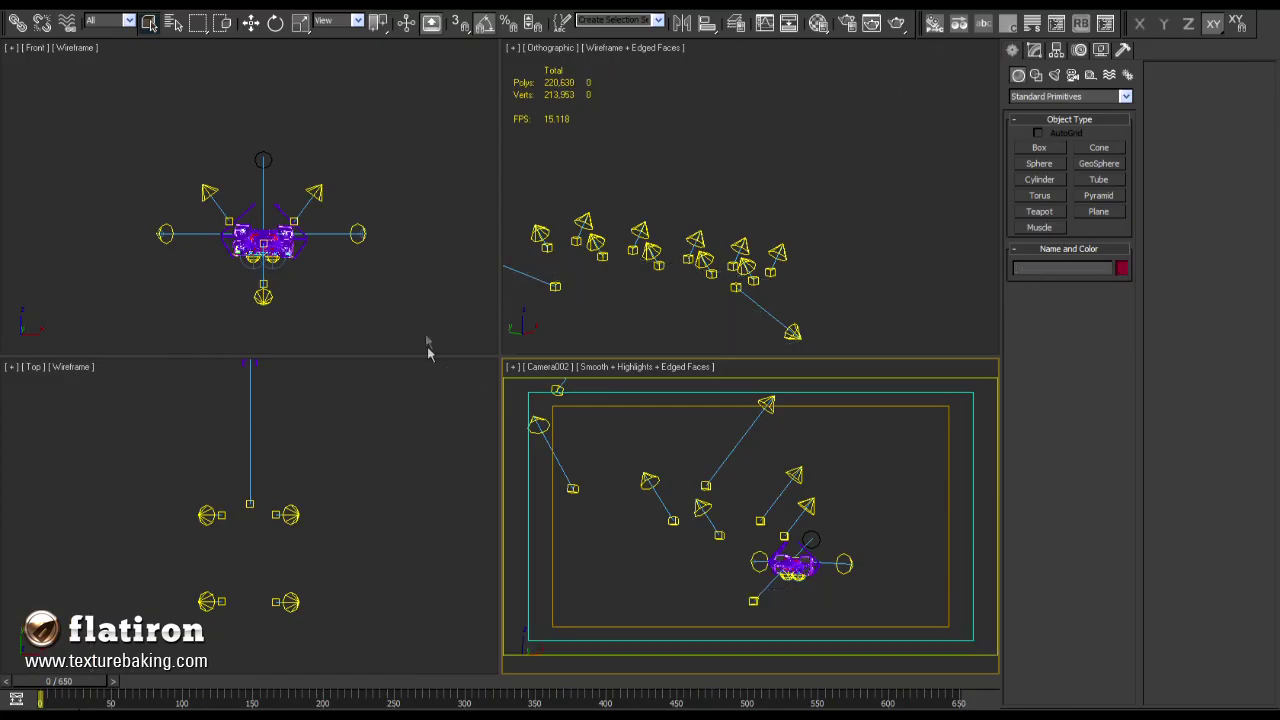
- Hide lights and cameras, turn off edged faces, and play the shuttle animation back to frame 0
{"action": "left_click", "coordinate": [429, 343]}
{"action": "key", "text": "alt+w"}
{"action": "key", "text": "alt+w"}
{"action": "key", "text": "shift+l"}
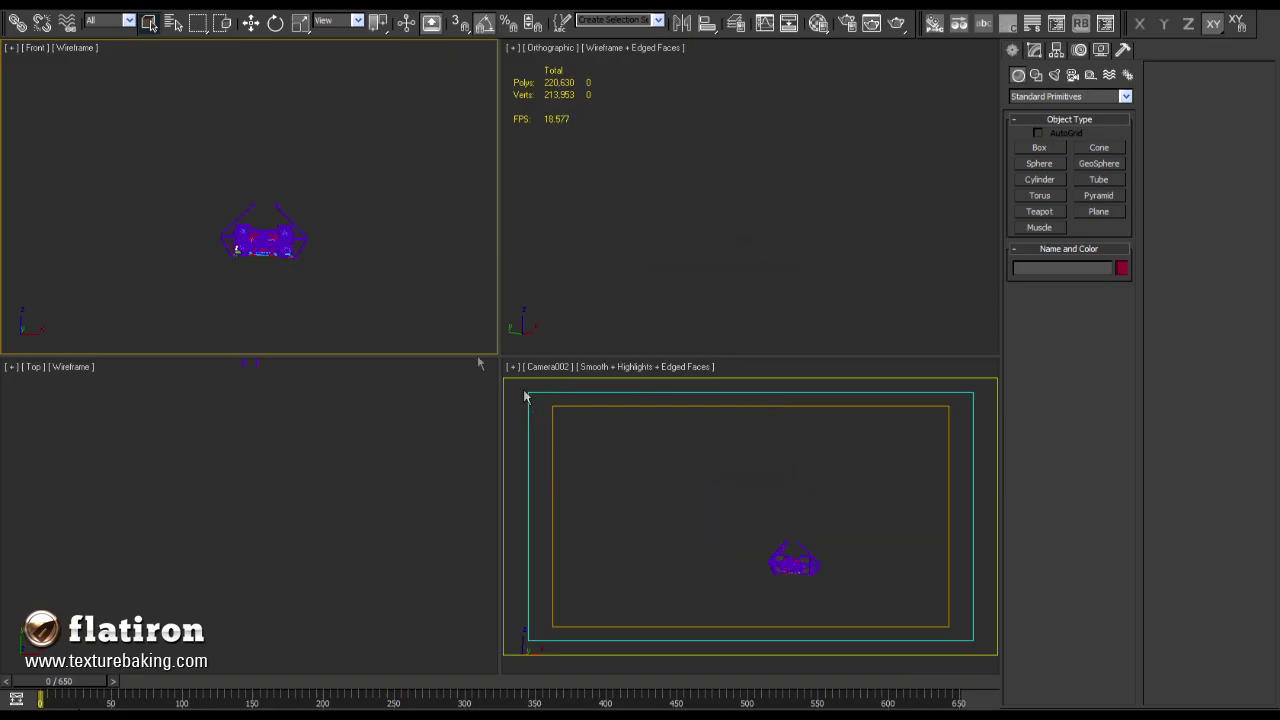
{"action": "left_click", "coordinate": [693, 490]}
{"action": "key", "text": "F4"}
{"action": "key", "text": "alt+w"}
{"action": "left_click_drag", "start_coordinate": [97, 684], "coordinate": [40, 681]}
{"action": "key", "text": "alt+w"}
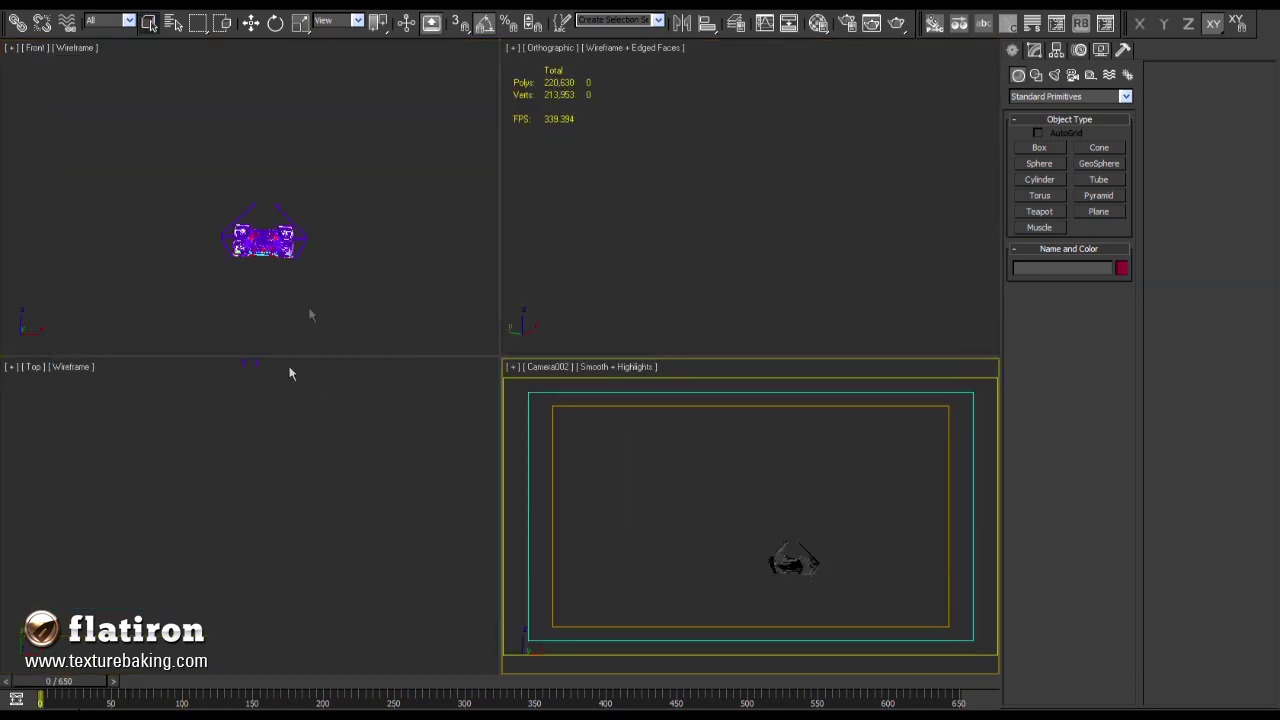
{"action": "left_click", "coordinate": [293, 447]}
- Zoom on the shuttle in smooth shaded view and pick the baked hangar file to merge
{"action": "left_click", "coordinate": [657, 300]}
{"action": "scroll", "coordinate": [723, 252], "scroll_direction": "up", "scroll_amount": 8}
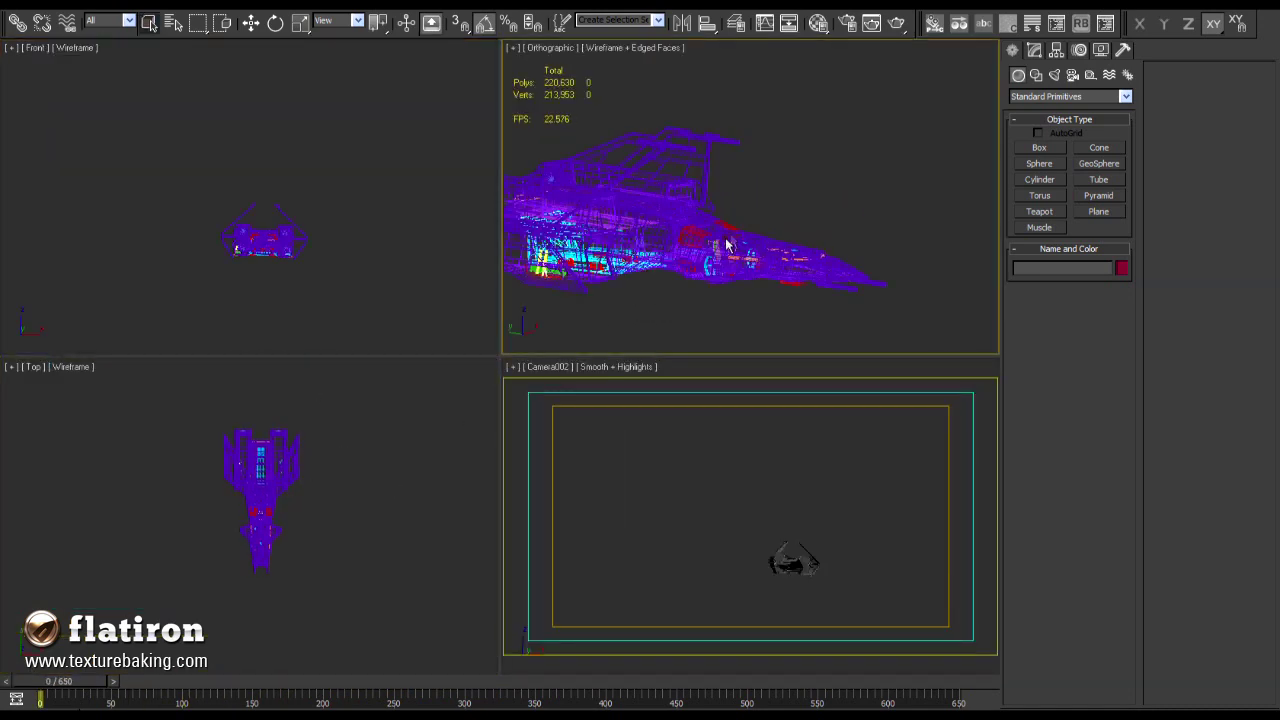
{"action": "key", "text": "F3"}
{"action": "scroll", "coordinate": [766, 283], "scroll_direction": "up", "scroll_amount": 4}
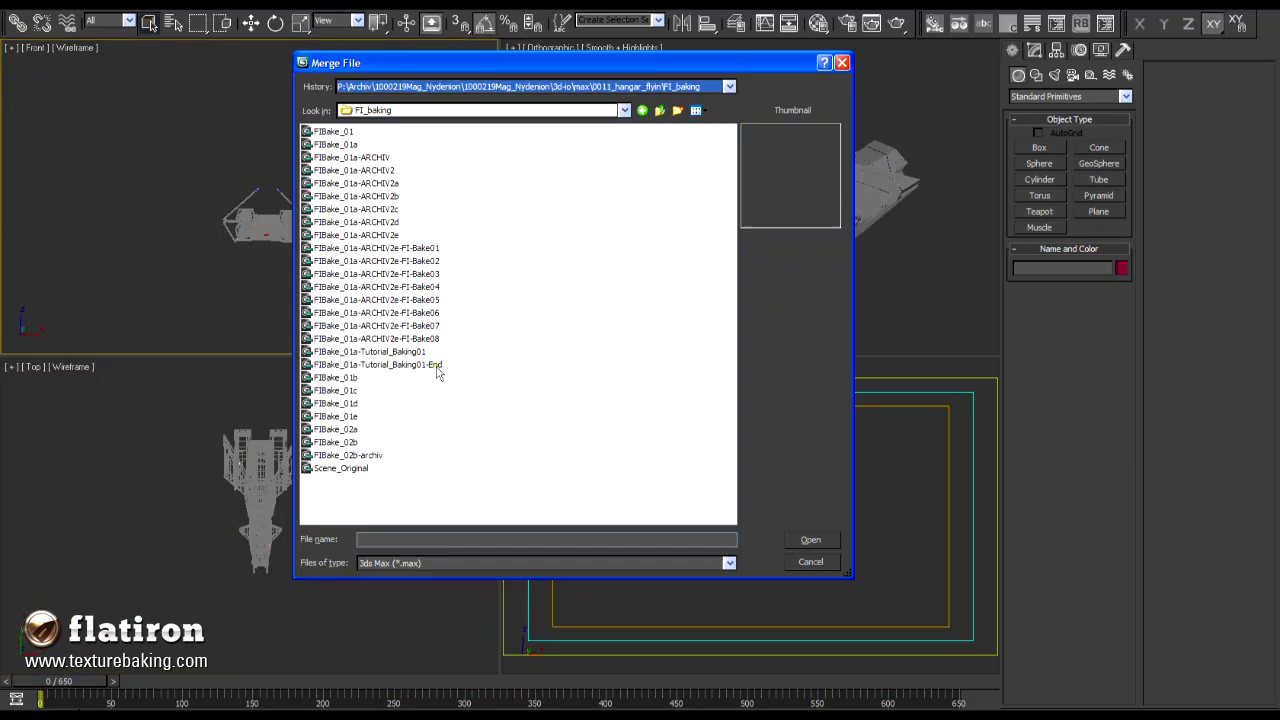
{"action": "double_click", "coordinate": [437, 367]}
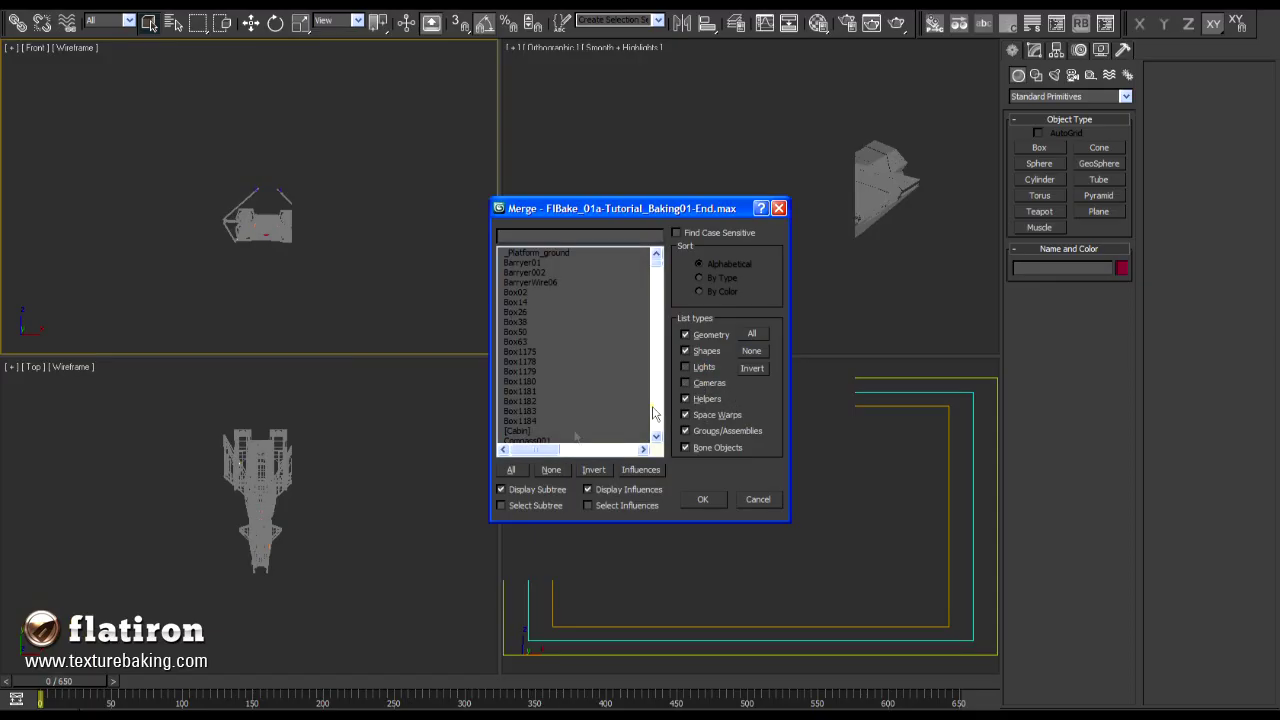
- Merge all hangar objects and scrub the camera view to frame 167 to check the fit
{"action": "left_click", "coordinate": [515, 469]}
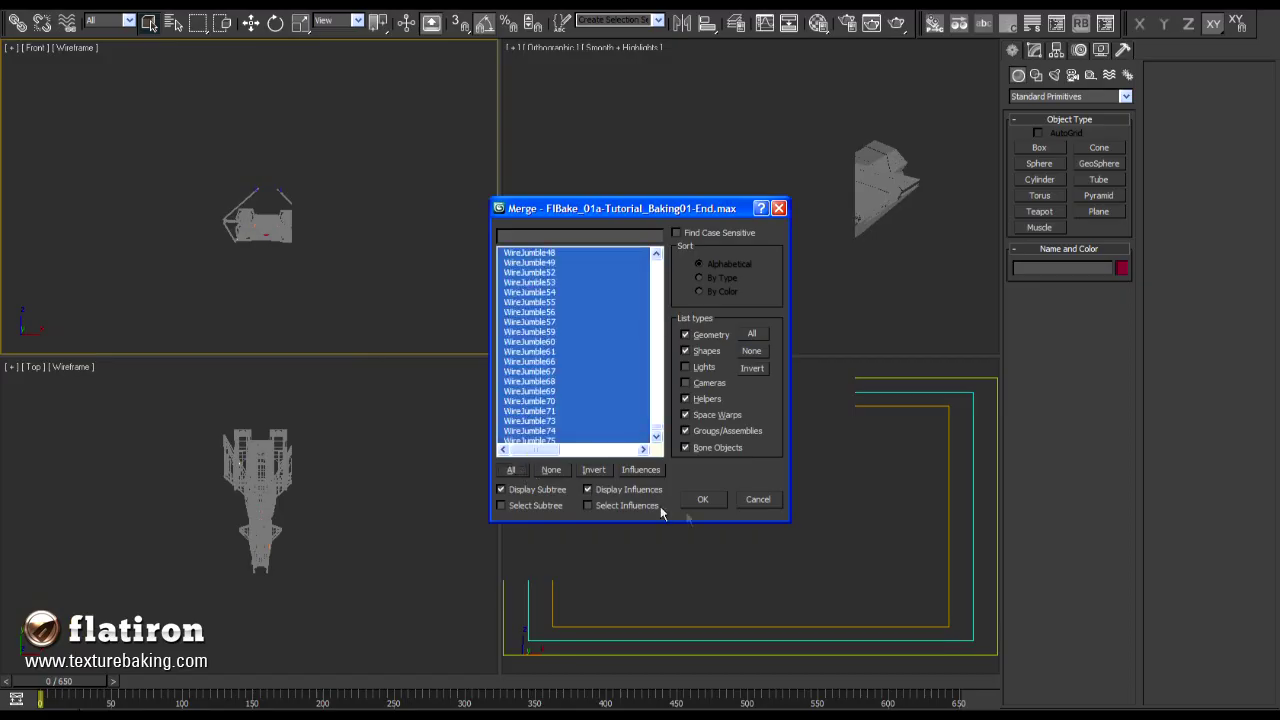
{"action": "left_click", "coordinate": [703, 500]}
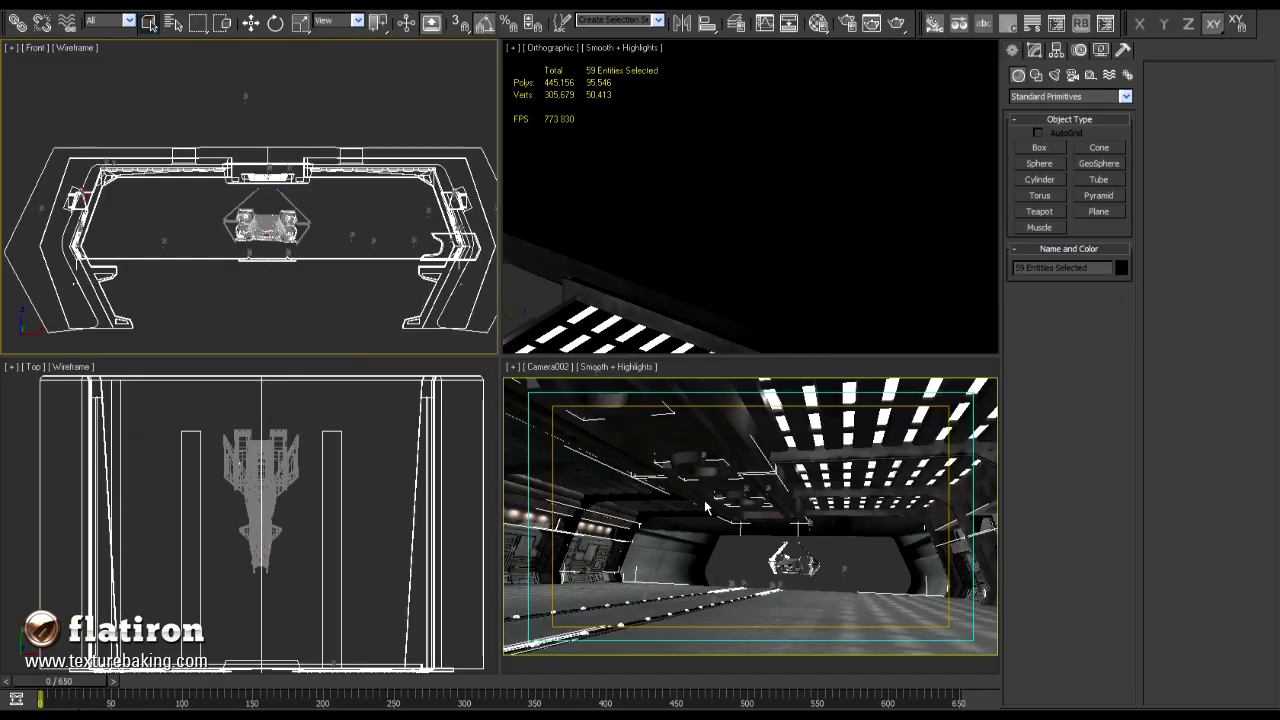
{"action": "left_click", "coordinate": [835, 536]}
{"action": "key", "text": "alt+w"}
{"action": "left_click_drag", "start_coordinate": [98, 684], "coordinate": [55, 684]}
{"action": "key", "text": "alt+w"}
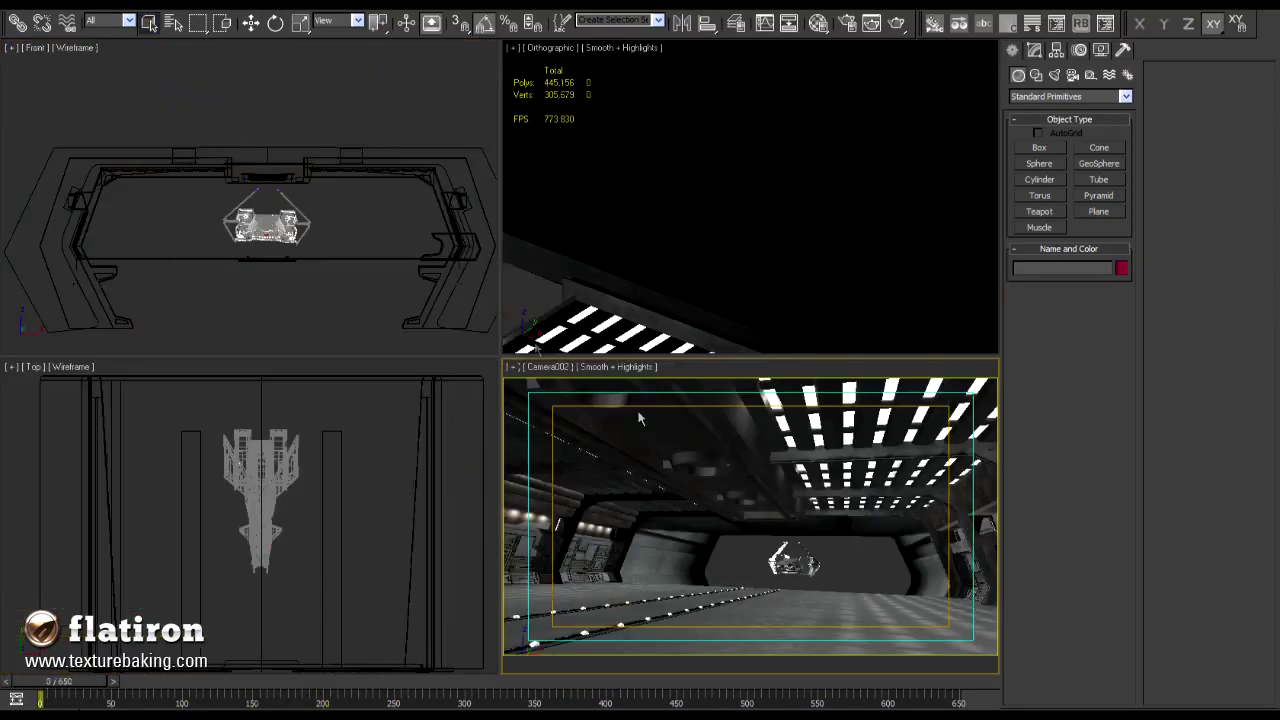
- Marquee-select the 58 stray outline objects in the enlarged front view
{"action": "right_click", "coordinate": [480, 340]}
{"action": "key", "text": "alt+w"}
{"action": "left_click_drag", "start_coordinate": [110, 170], "coordinate": [934, 606]}
{"action": "middle_click_drag", "start_coordinate": [900, 570], "coordinate": [594, 438], "text": "alt"}
{"action": "key", "text": "shift+z"}
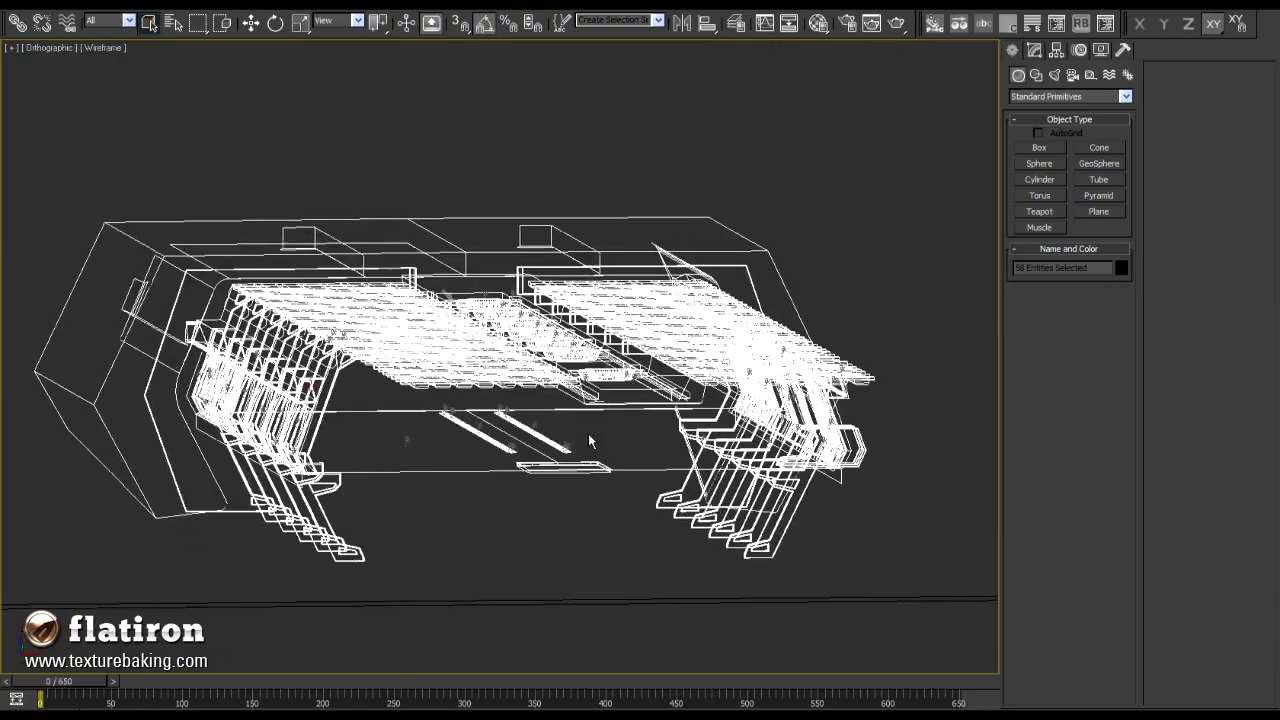
{"action": "key", "text": "F3"}
{"action": "key", "text": "shift+z"}
{"action": "key", "text": "shift+z"}
- Set the 58 objects to hidden, invisible to camera, with shadows off in Object Properties
{"action": "right_click", "coordinate": [760, 408]}
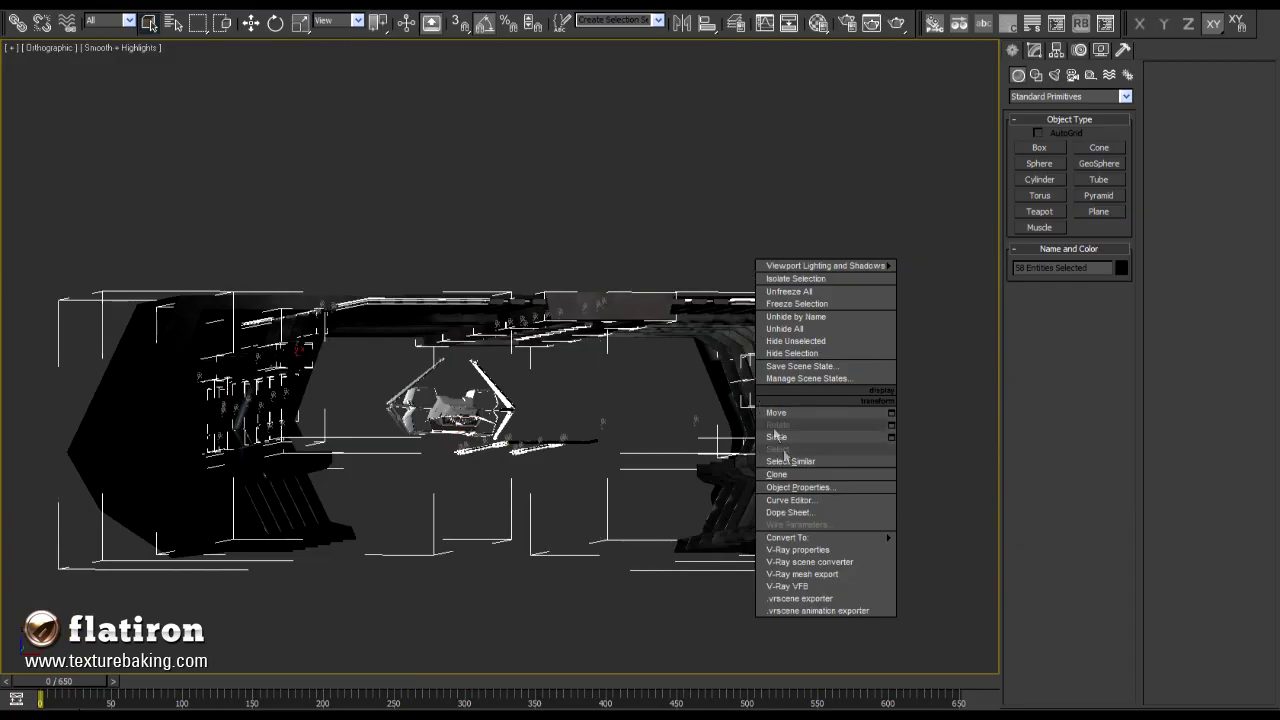
{"action": "left_click", "coordinate": [790, 485]}
{"action": "left_click_drag", "start_coordinate": [610, 124], "coordinate": [586, 70]}
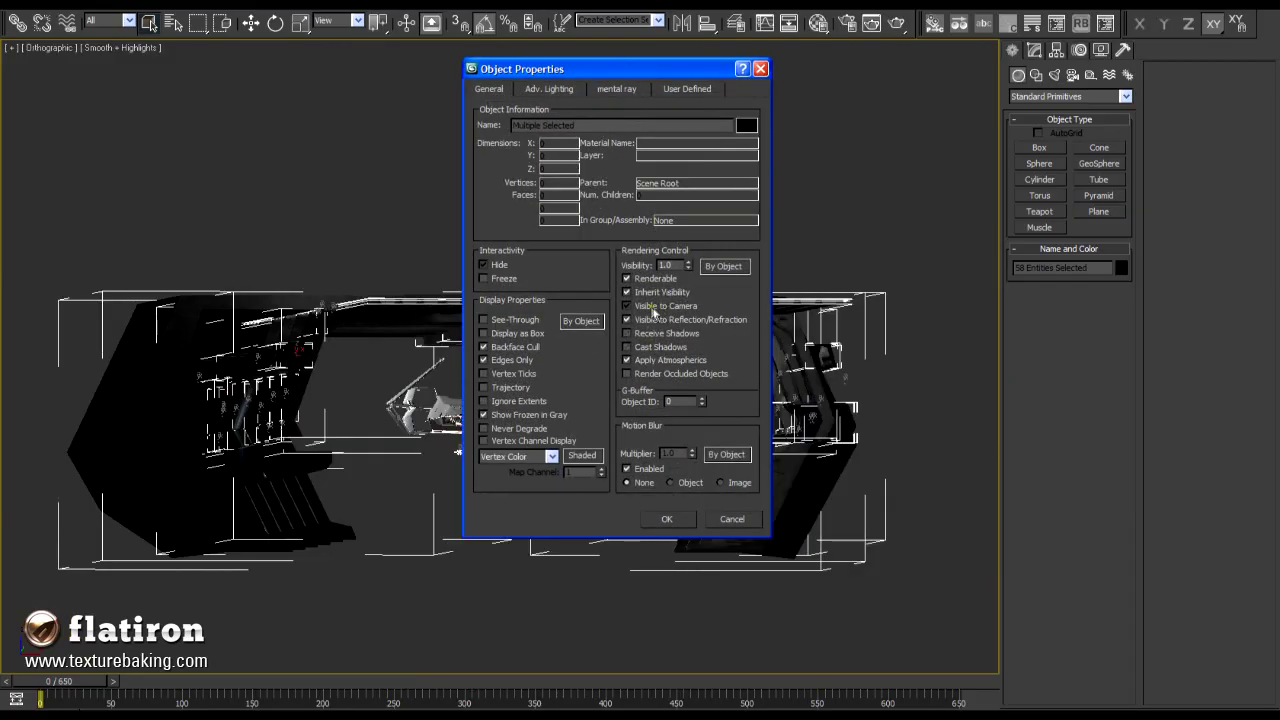
{"action": "left_click", "coordinate": [676, 522]}
{"action": "key", "text": "alt+w"}
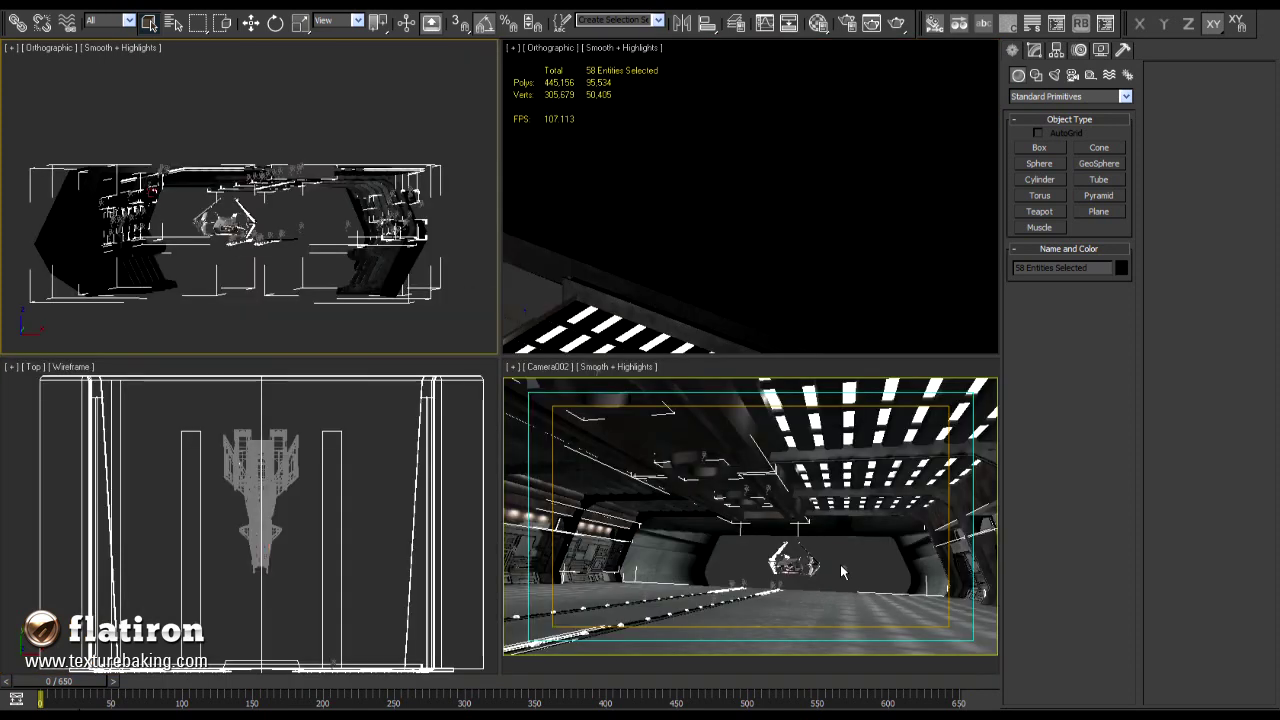
{"action": "left_click", "coordinate": [841, 572]}
{"action": "key", "text": "alt+w"}
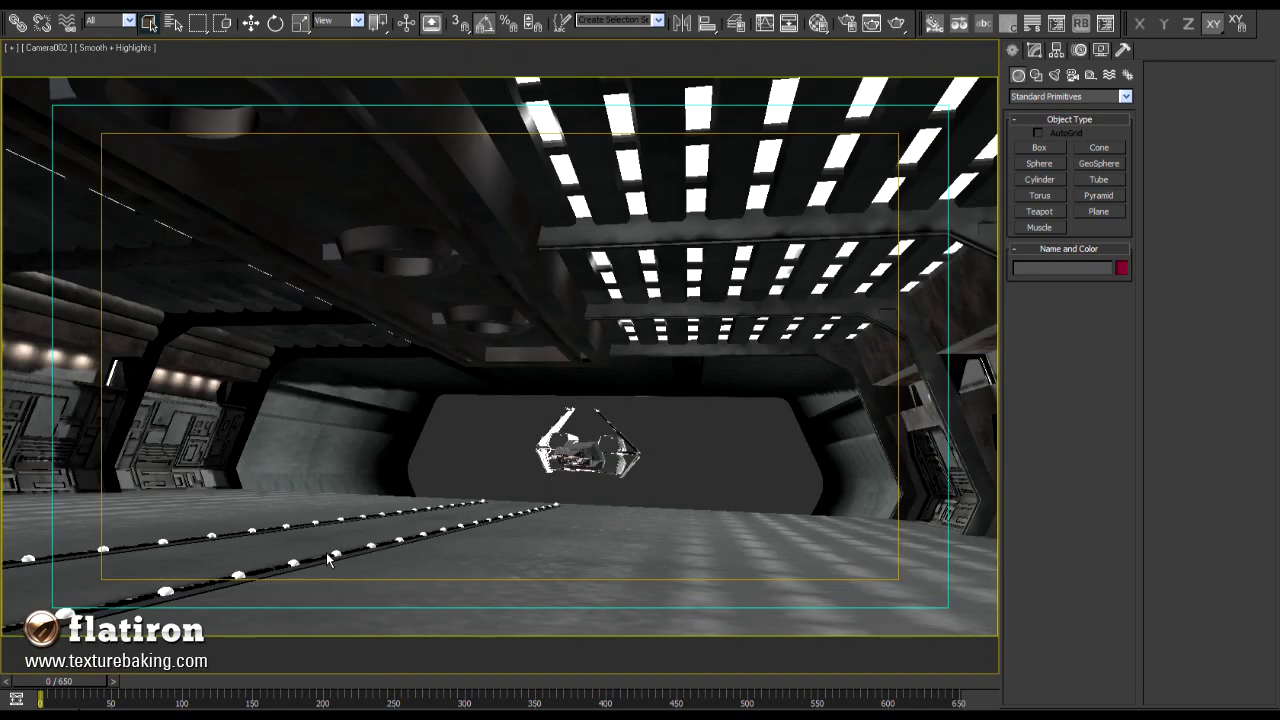
- Render frame 132 of the shuttle from Camera002 and close the rendered frame window
{"action": "left_click_drag", "start_coordinate": [60, 681], "coordinate": [245, 681]}
{"action": "key", "text": "shift+q"}
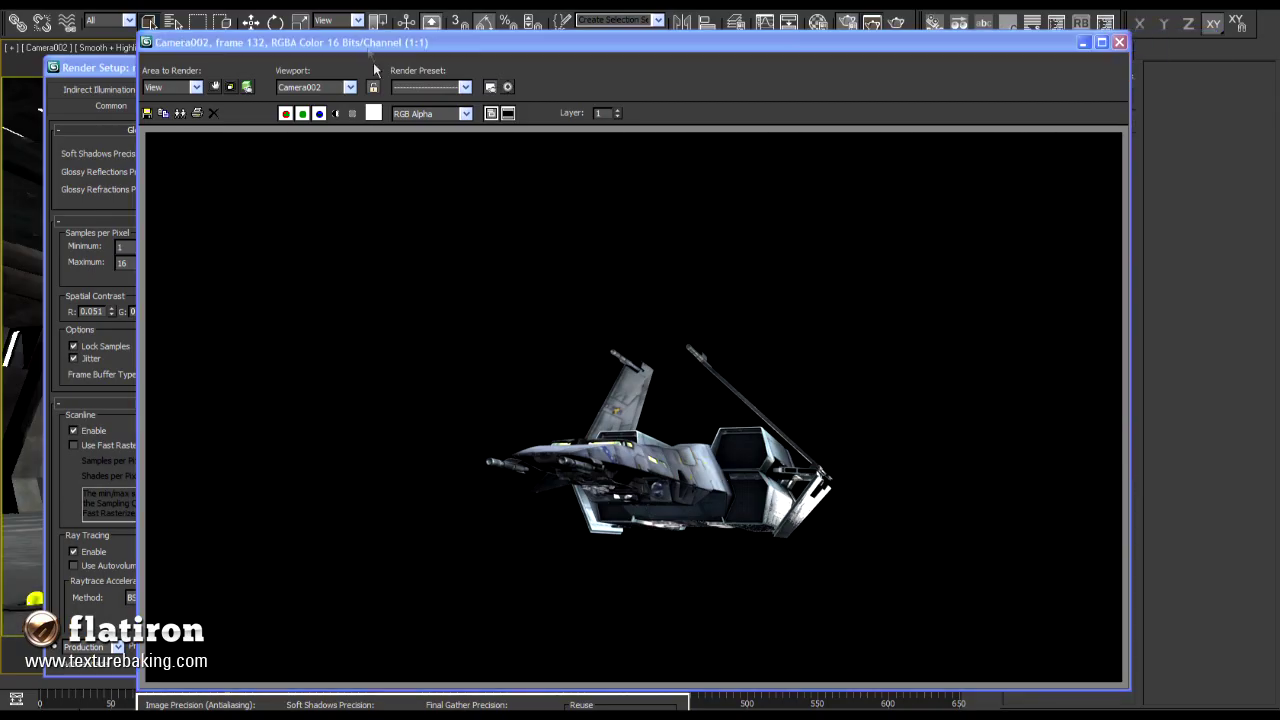
{"action": "left_click_drag", "start_coordinate": [364, 40], "coordinate": [360, 43]}
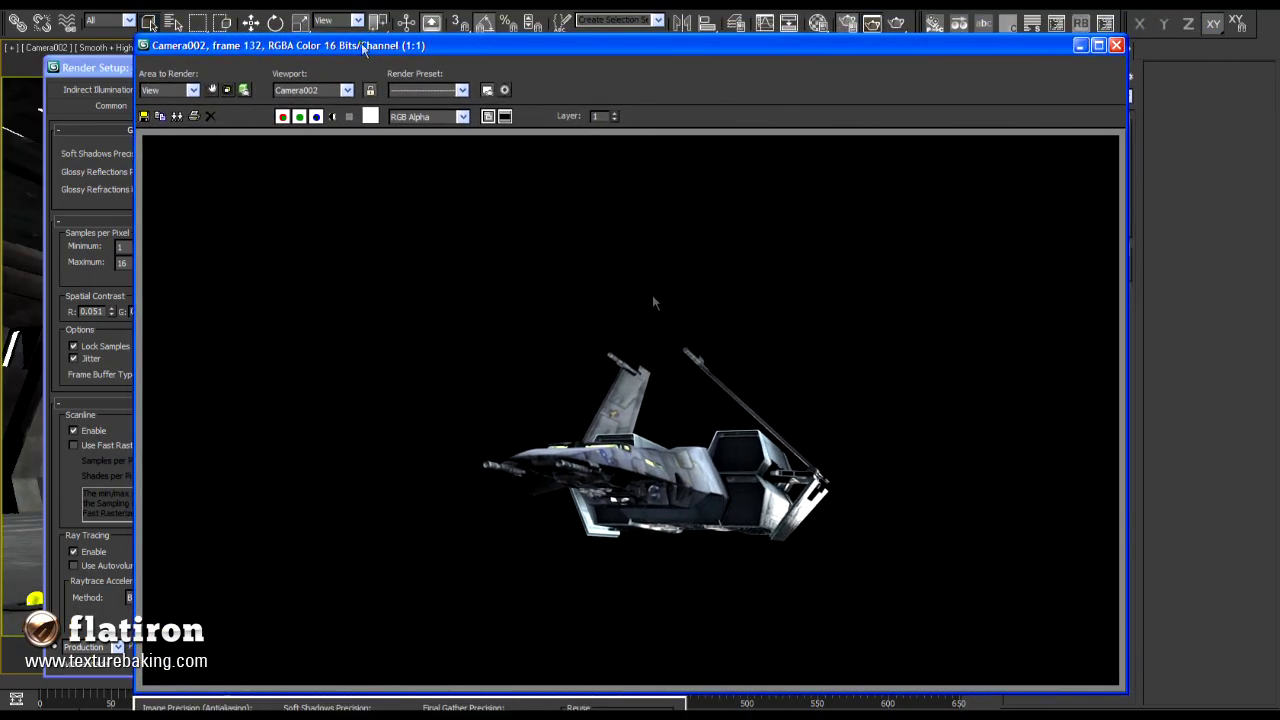
{"action": "left_click", "coordinate": [1116, 45]}
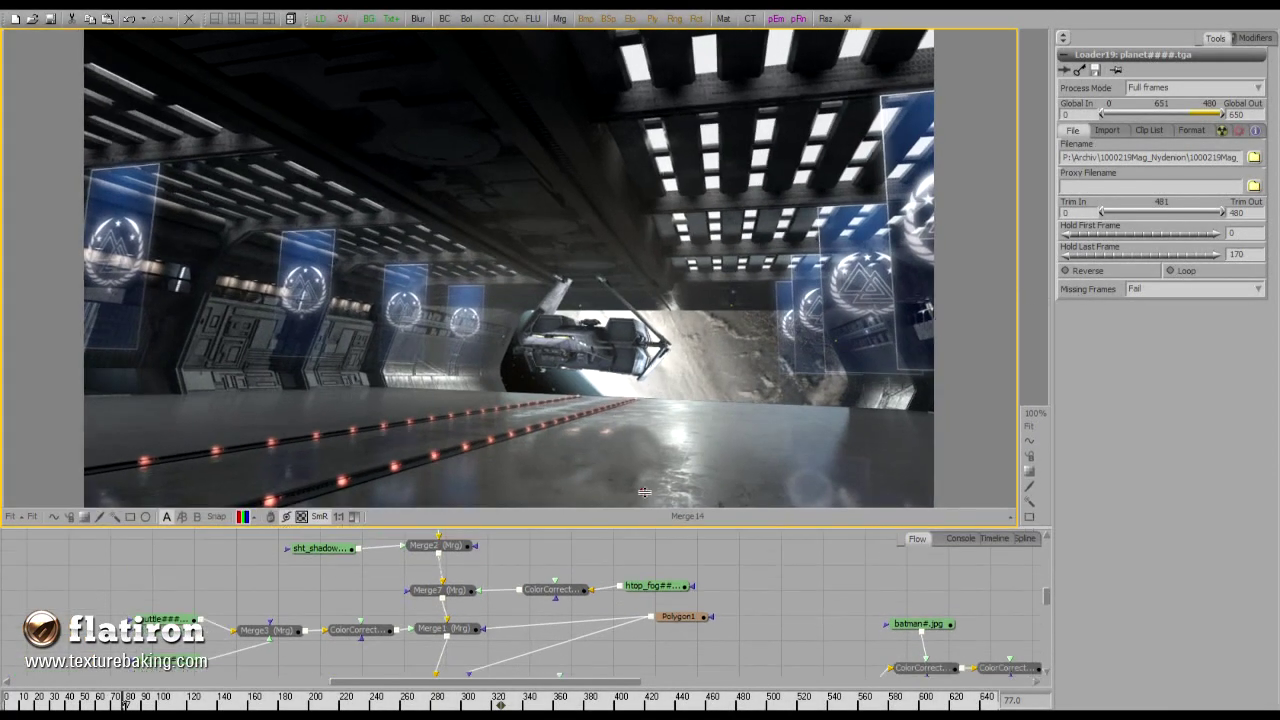
- Enlarge the node graph and view the planet, stars, and Merge18 planet-over-stars result
{"action": "left_click_drag", "start_coordinate": [644, 492], "coordinate": [644, 380]}
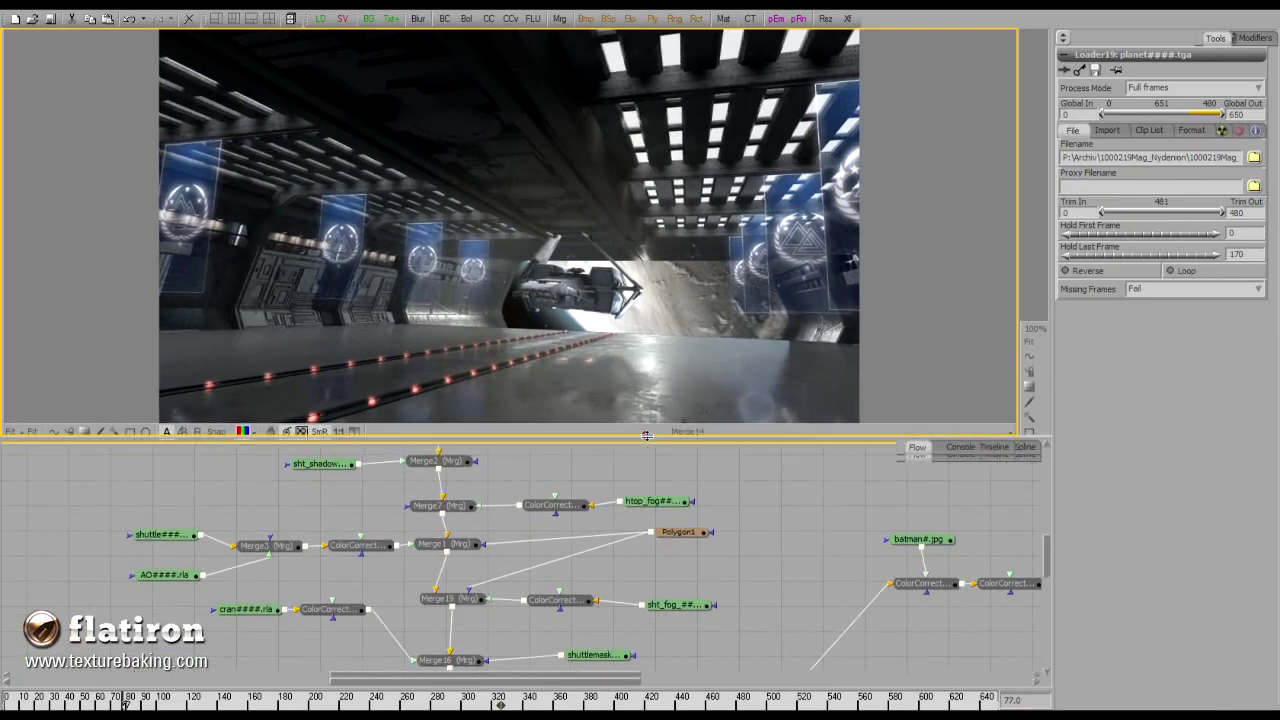
{"action": "middle_click_drag", "start_coordinate": [741, 498], "coordinate": [390, 474]}
{"action": "left_click", "coordinate": [765, 622]}
{"action": "key", "text": "1"}
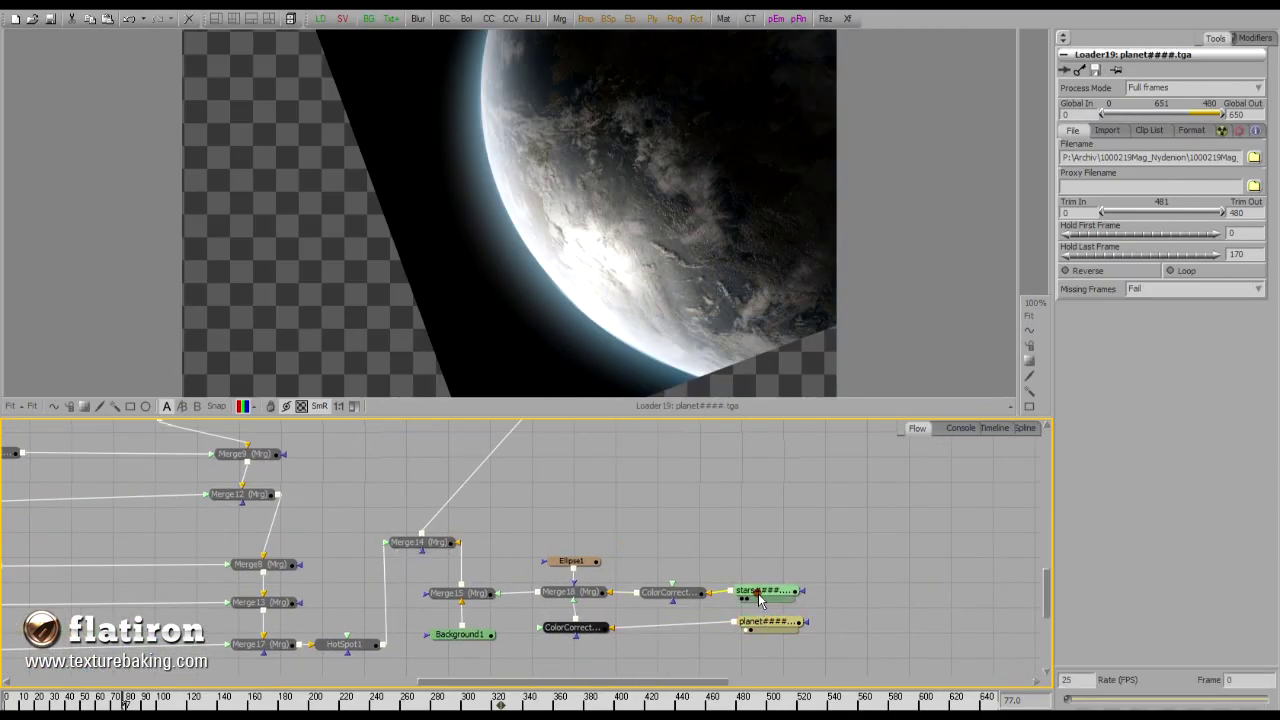
{"action": "left_click", "coordinate": [760, 592]}
{"action": "key", "text": "1"}
{"action": "left_click", "coordinate": [566, 597]}
{"action": "key", "text": "1"}
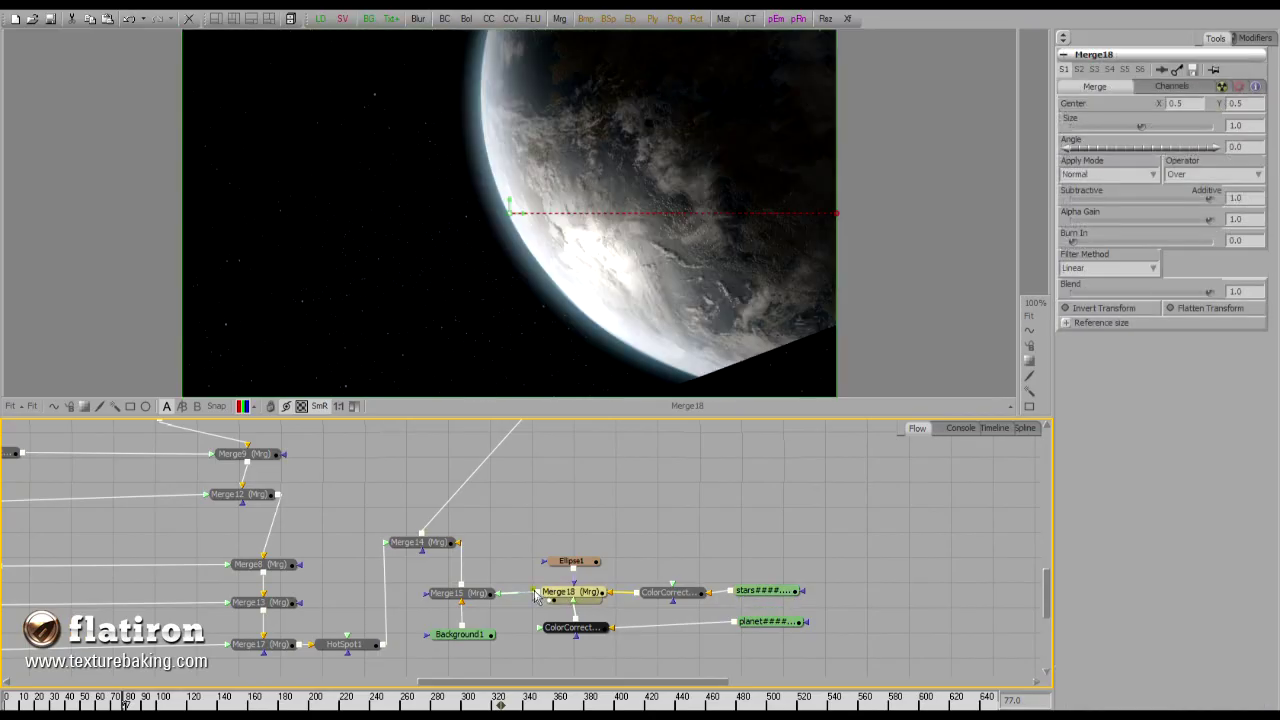
- View the hangar_COL layer, scrubbing from frame 137 through later frames and back
{"action": "middle_click_drag", "start_coordinate": [566, 597], "coordinate": [474, 583]}
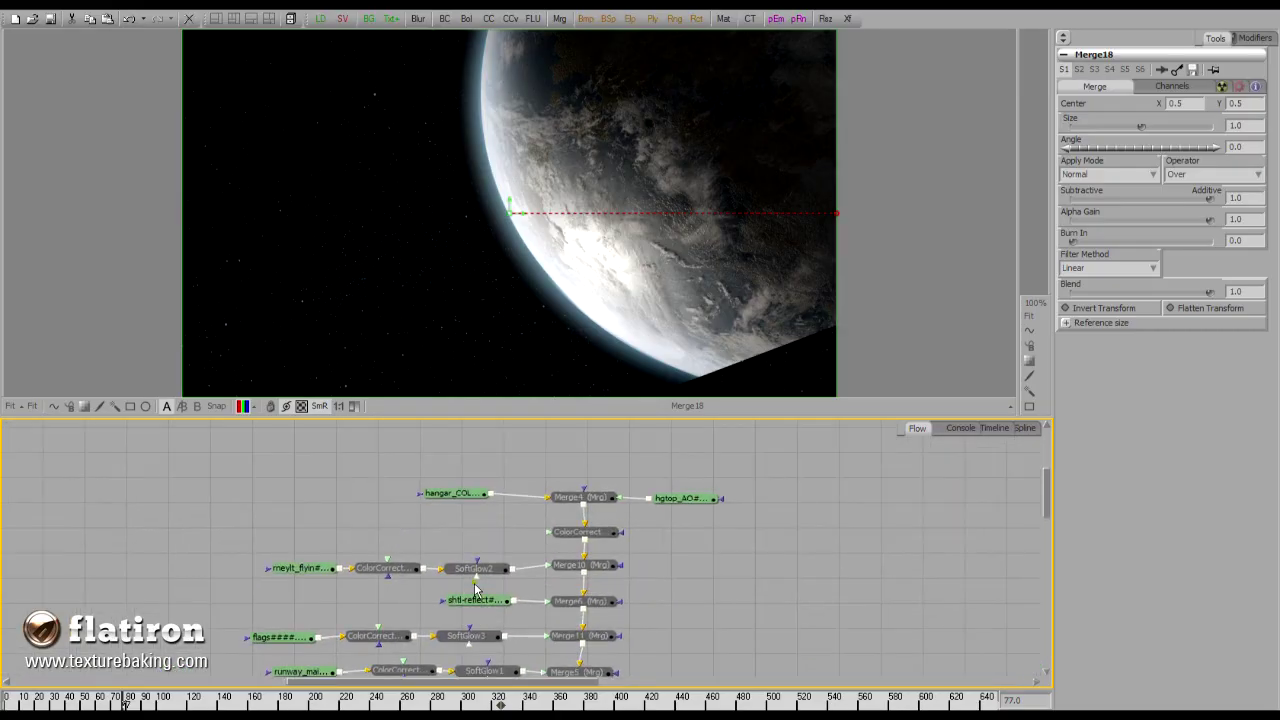
{"action": "left_click", "coordinate": [453, 500]}
{"action": "key", "text": "1"}
{"action": "left_click", "coordinate": [217, 700]}
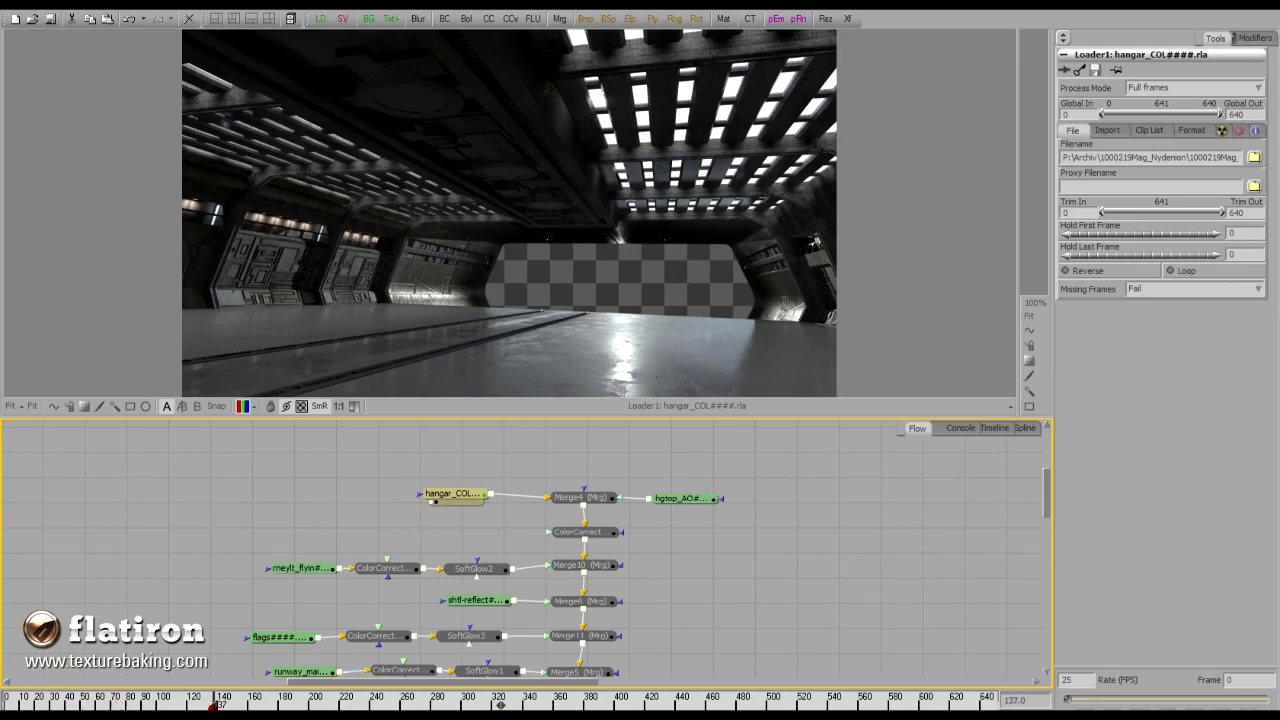
{"action": "left_click_drag", "start_coordinate": [217, 705], "coordinate": [690, 705]}
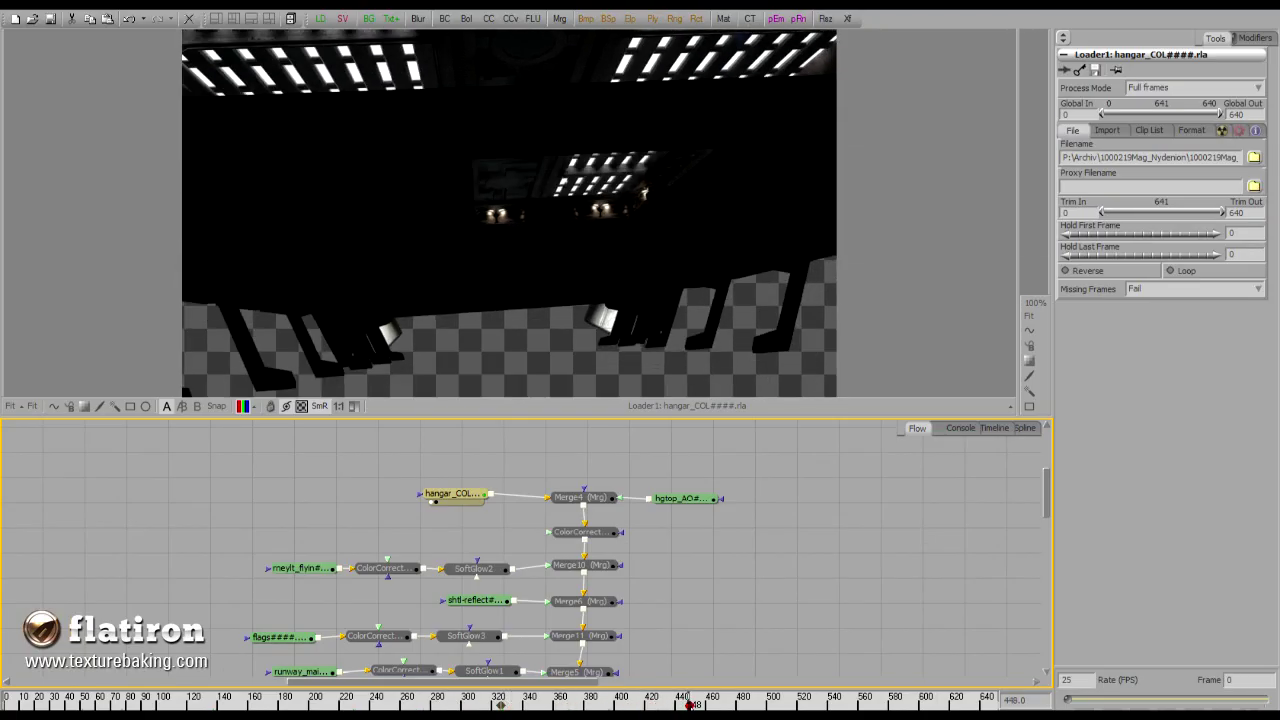
{"action": "left_click_drag", "start_coordinate": [340, 705], "coordinate": [115, 705]}
- View the meylt_flyin, flags and shuttle layers, scrubbing the shuttle to frame 269
{"action": "middle_click_drag", "start_coordinate": [380, 686], "coordinate": [437, 589]}
{"action": "left_click", "coordinate": [359, 472]}
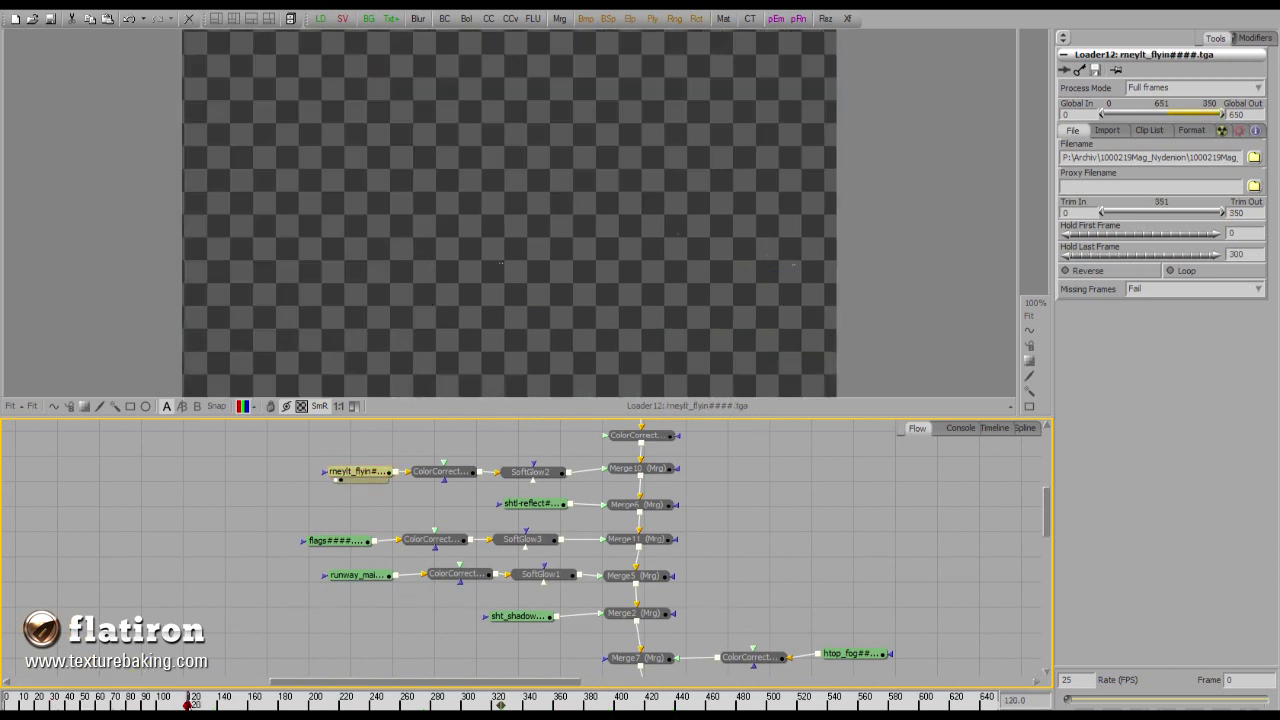
{"action": "left_click", "coordinate": [338, 540]}
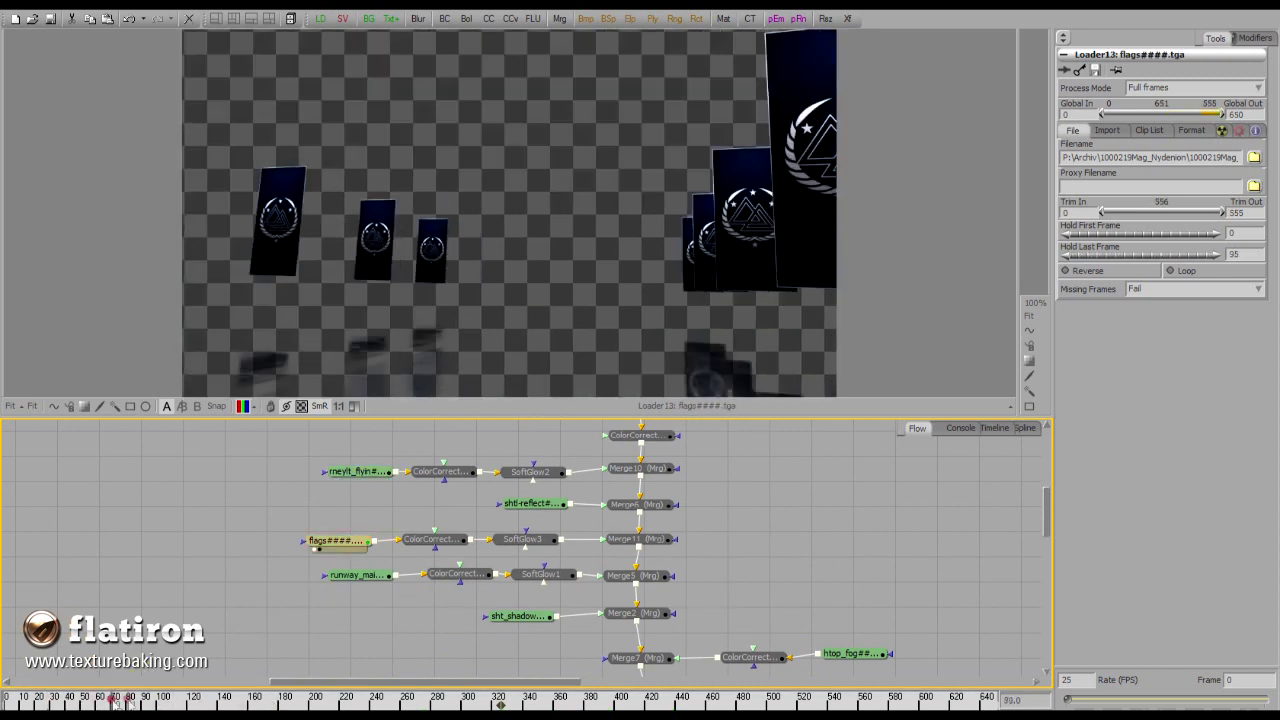
{"action": "middle_click_drag", "start_coordinate": [367, 587], "coordinate": [341, 541]}
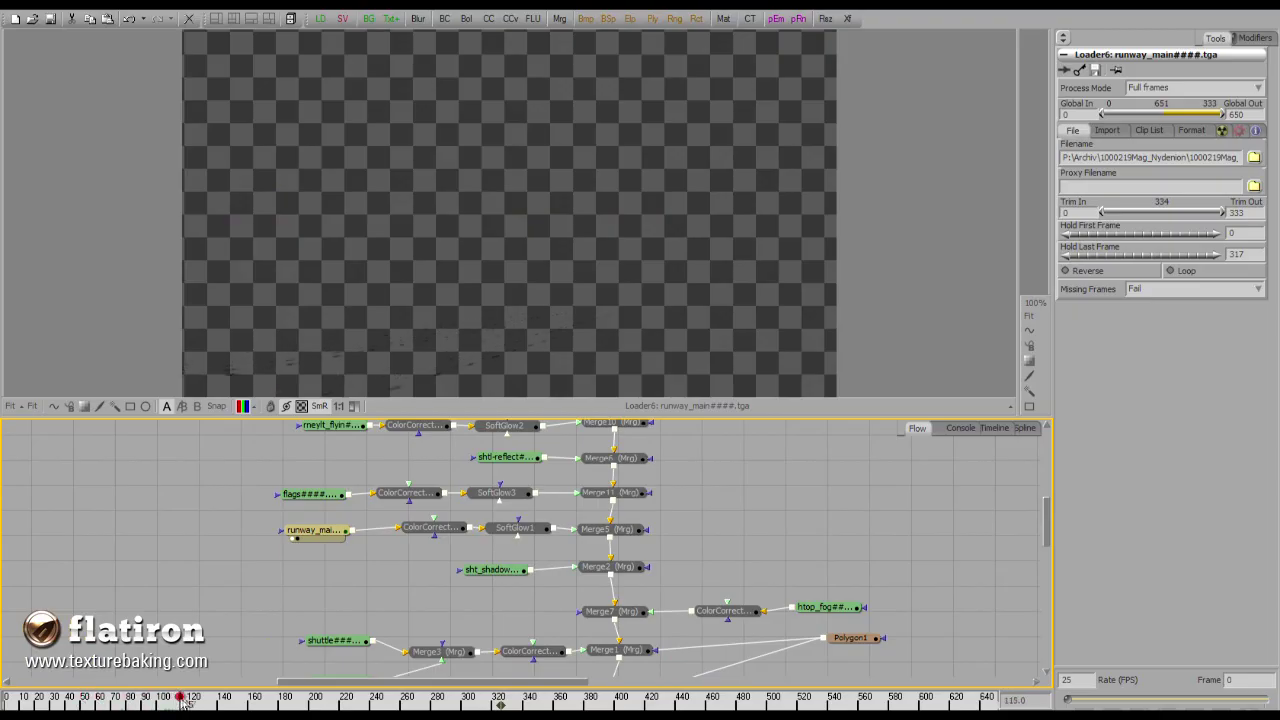
{"action": "middle_click_drag", "start_coordinate": [335, 640], "coordinate": [250, 527]}
{"action": "left_click", "coordinate": [250, 527]}
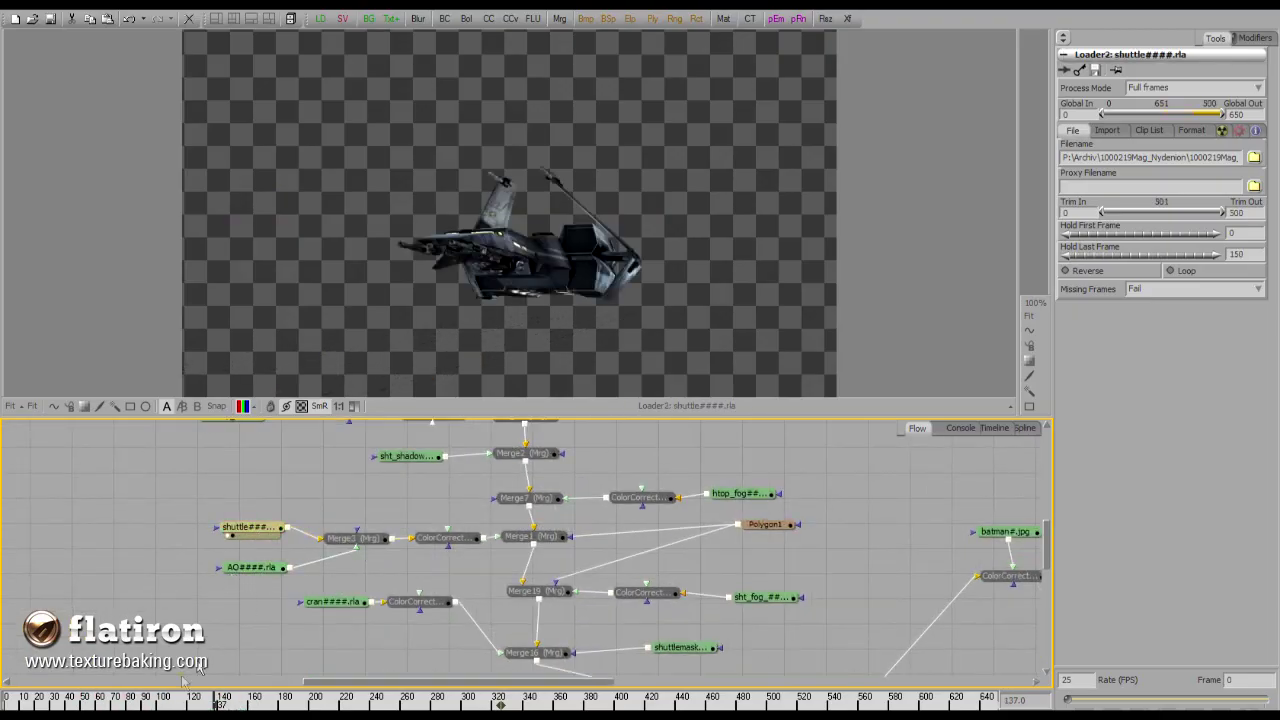
{"action": "left_click_drag", "start_coordinate": [85, 703], "coordinate": [452, 702]}
- View the cran layer, then the Loader15 mask layer at frame 497
{"action": "left_click", "coordinate": [262, 541]}
{"action": "middle_click_drag", "start_coordinate": [340, 620], "coordinate": [234, 535]}
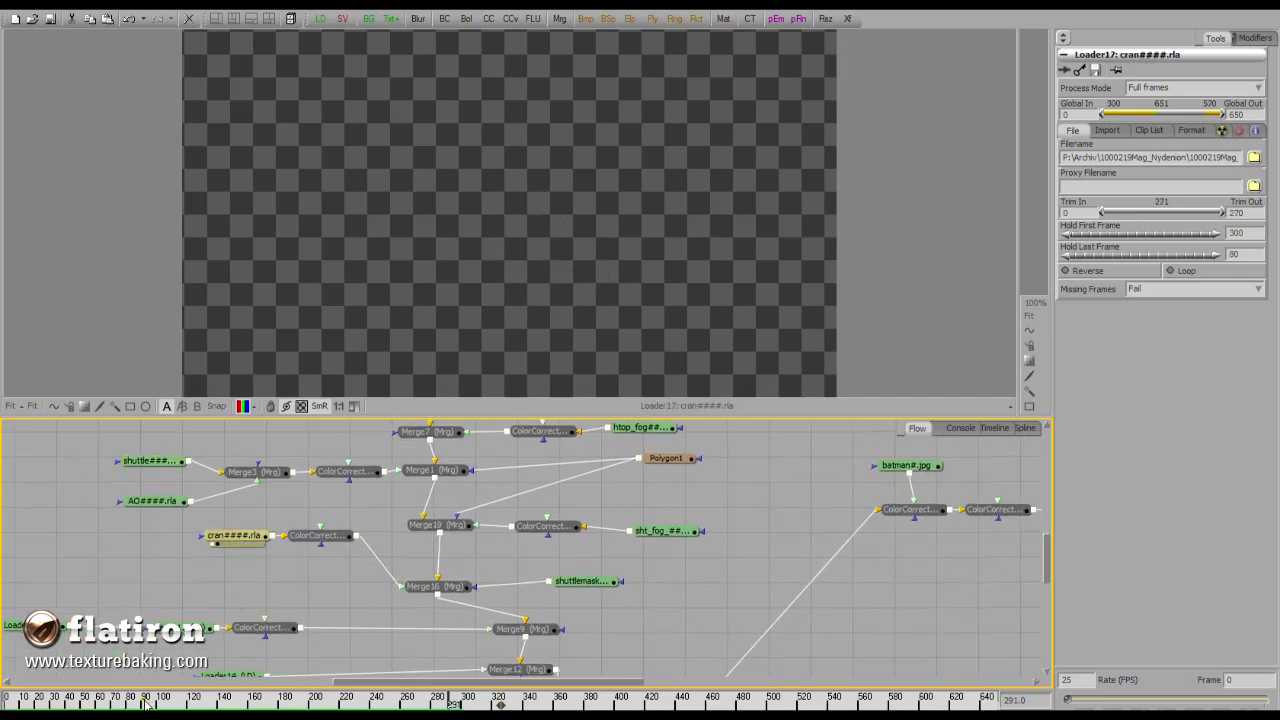
{"action": "left_click_drag", "start_coordinate": [343, 701], "coordinate": [483, 702]}
{"action": "middle_click_drag", "start_coordinate": [155, 650], "coordinate": [223, 596]}
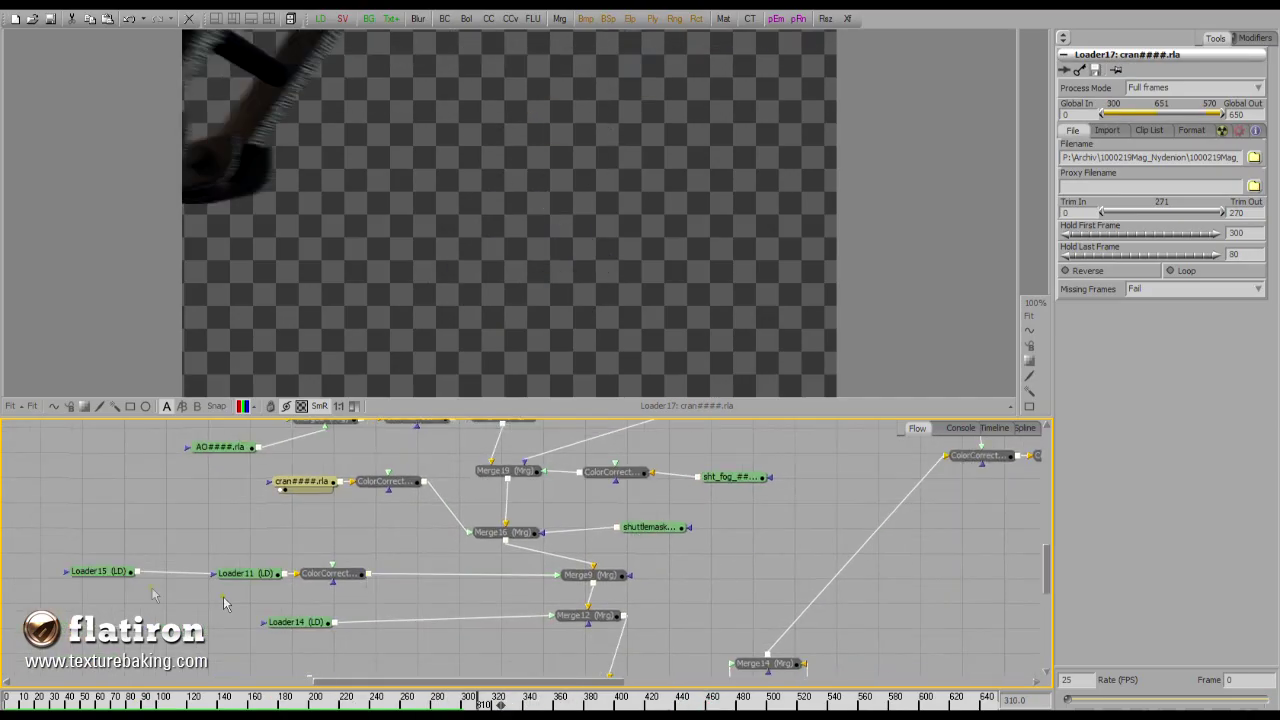
{"action": "left_click", "coordinate": [112, 575]}
{"action": "key", "text": "1"}
{"action": "left_click_drag", "start_coordinate": [424, 702], "coordinate": [770, 702]}
- View the lift layer and scrub through its animation
{"action": "middle_click_drag", "start_coordinate": [465, 608], "coordinate": [440, 562]}
{"action": "left_click", "coordinate": [272, 576]}
{"action": "key", "text": "1"}
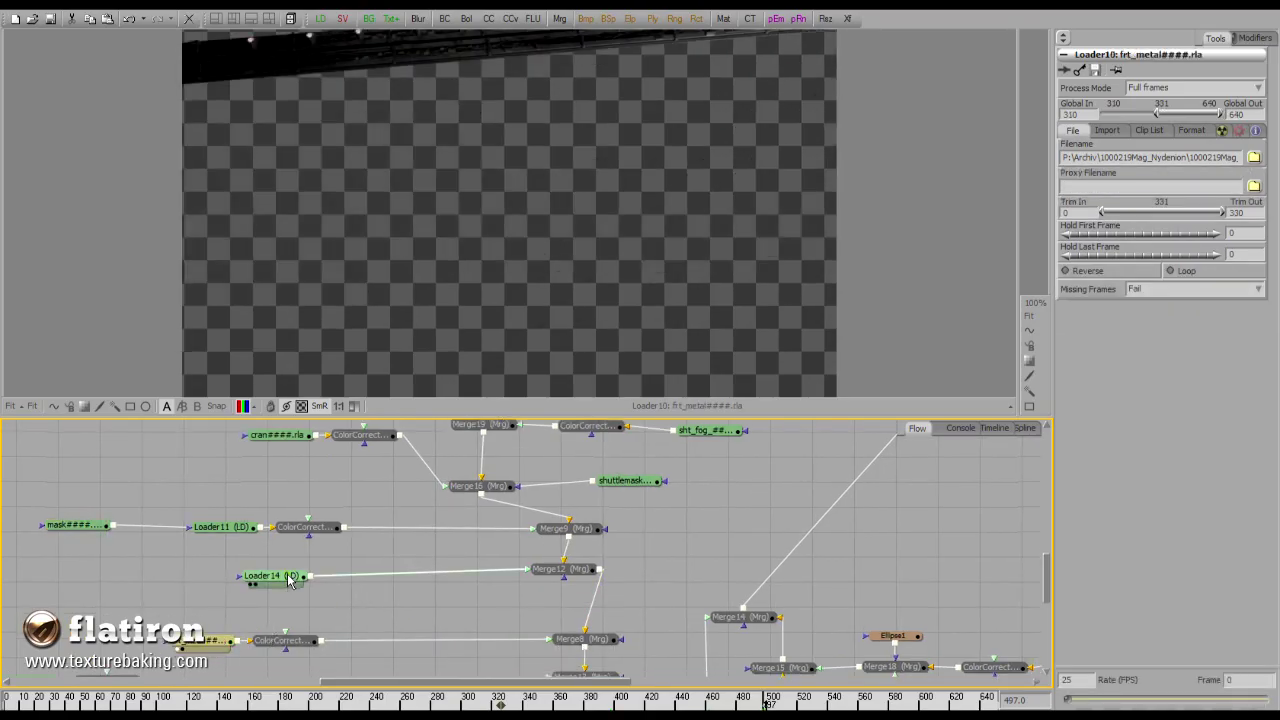
{"action": "middle_click_drag", "start_coordinate": [298, 625], "coordinate": [288, 597]}
{"action": "left_click_drag", "start_coordinate": [714, 701], "coordinate": [745, 697]}
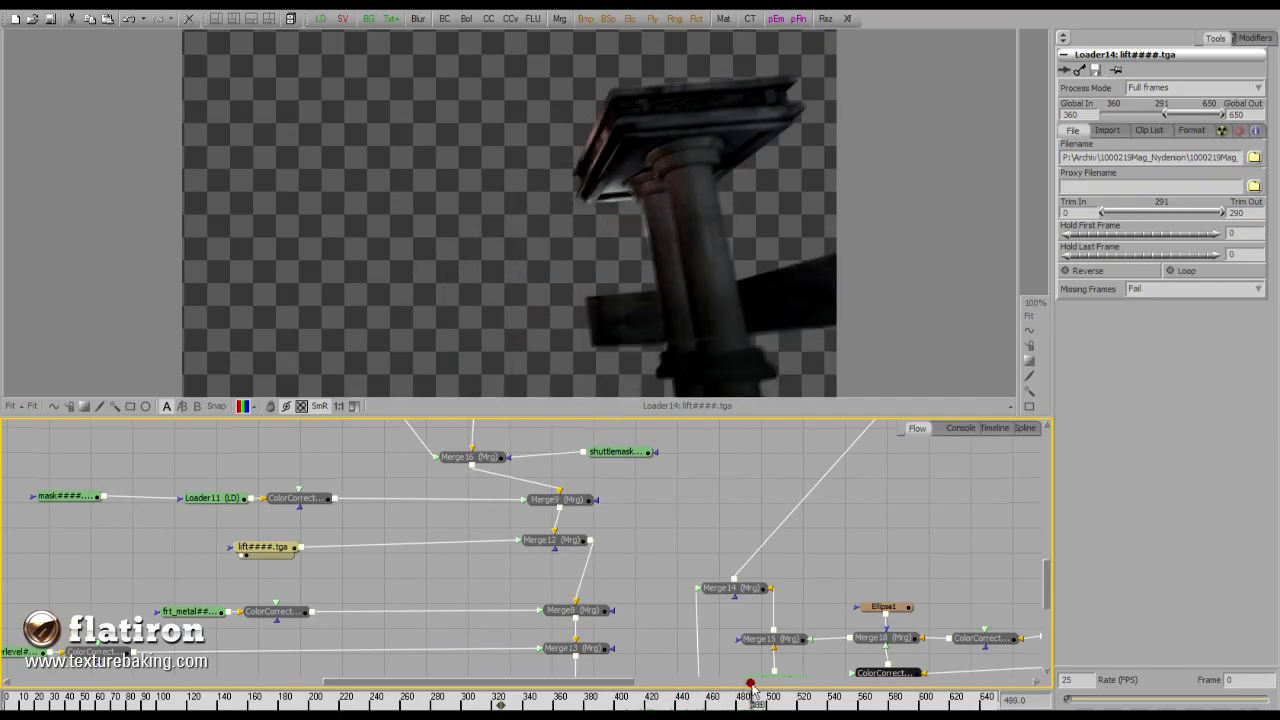
- View the lowerlevel layer at frames 583 and 534
{"action": "middle_click_drag", "start_coordinate": [400, 600], "coordinate": [508, 514]}
{"action": "left_click", "coordinate": [118, 562]}
{"action": "key", "text": "1"}
{"action": "left_click_drag", "start_coordinate": [745, 702], "coordinate": [825, 701]}
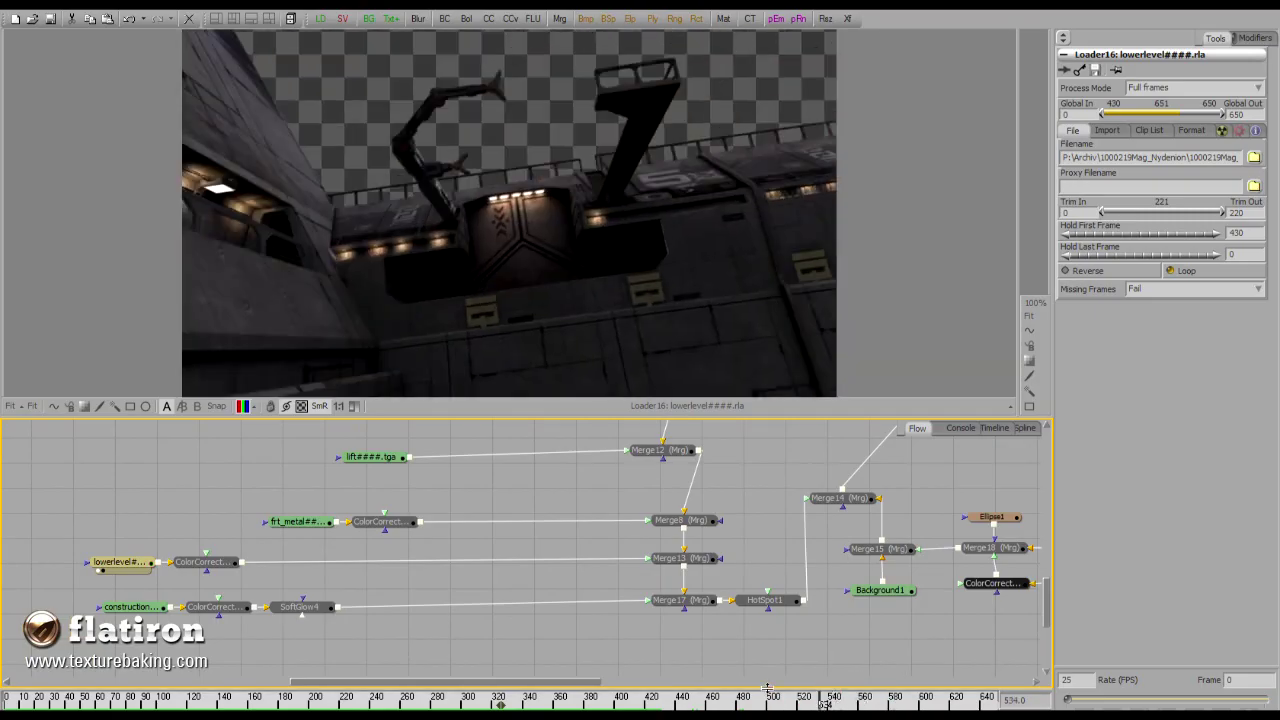
{"action": "middle_click_drag", "start_coordinate": [566, 620], "coordinate": [449, 636]}
- View the Merge17 composite at frames 338 and 305
{"action": "left_click", "coordinate": [546, 625]}
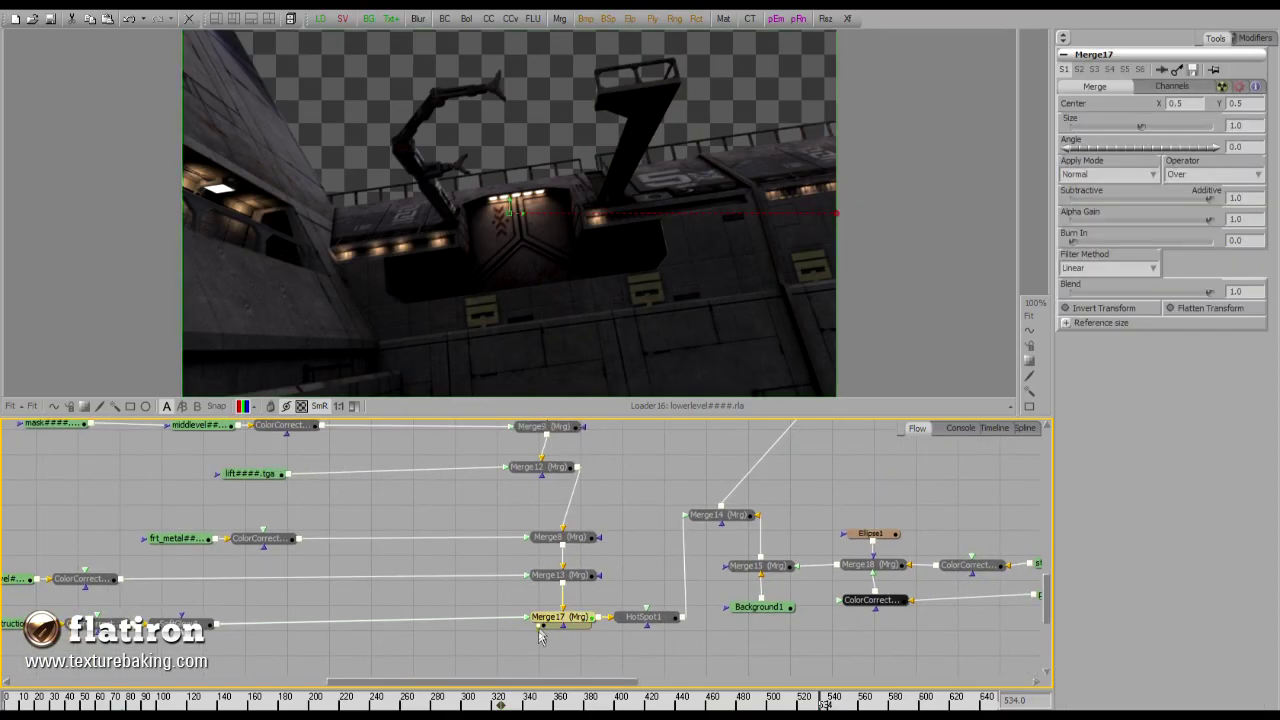
{"action": "key", "text": "1"}
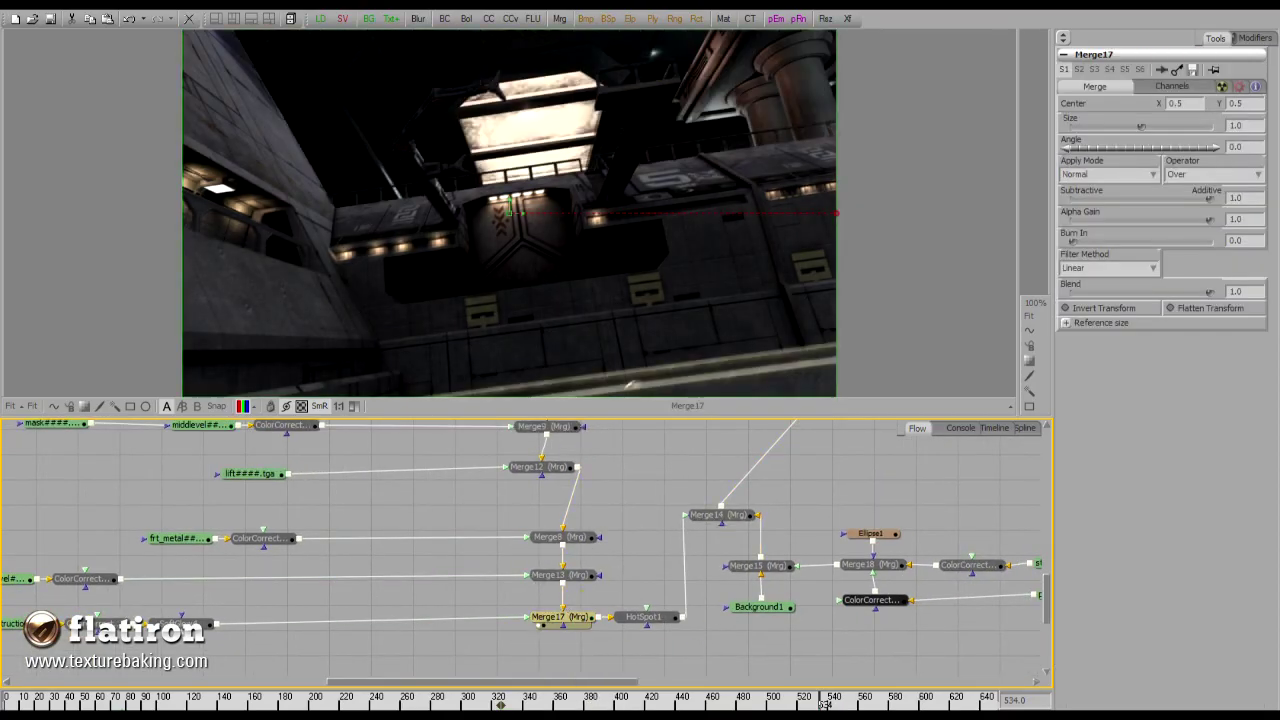
{"action": "left_click", "coordinate": [522, 700]}
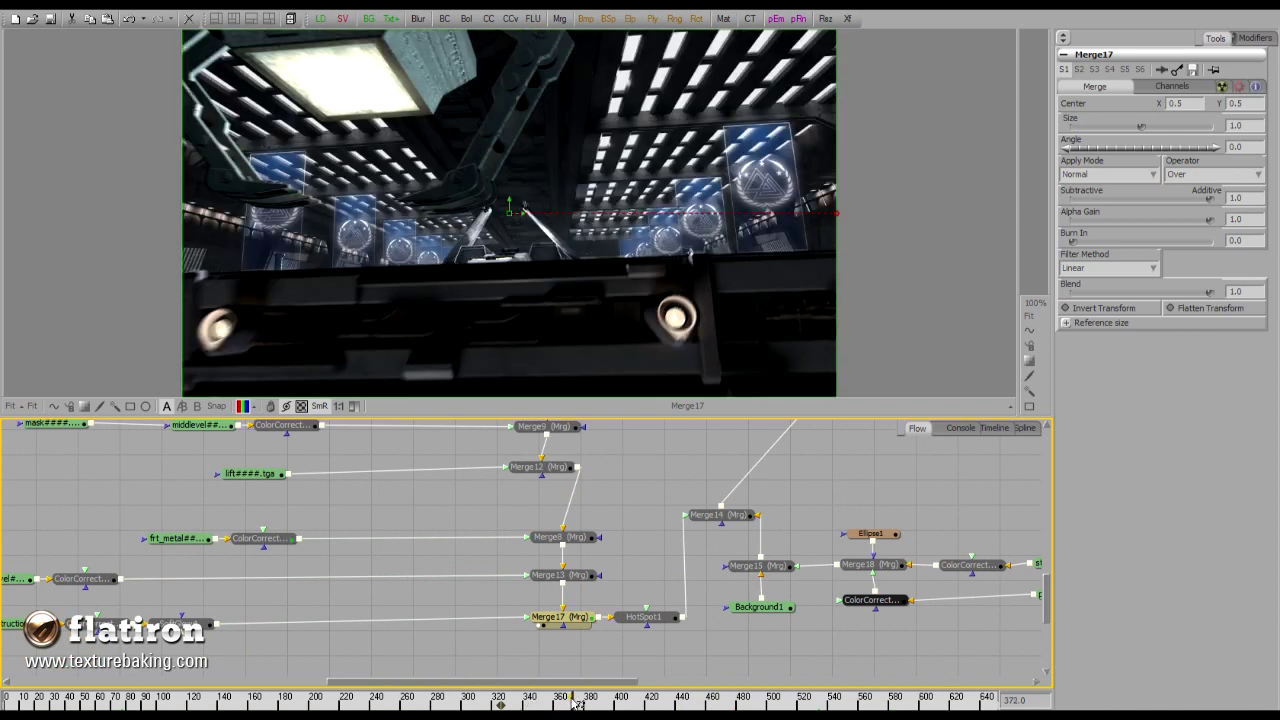
{"action": "left_click_drag", "start_coordinate": [575, 703], "coordinate": [452, 705]}
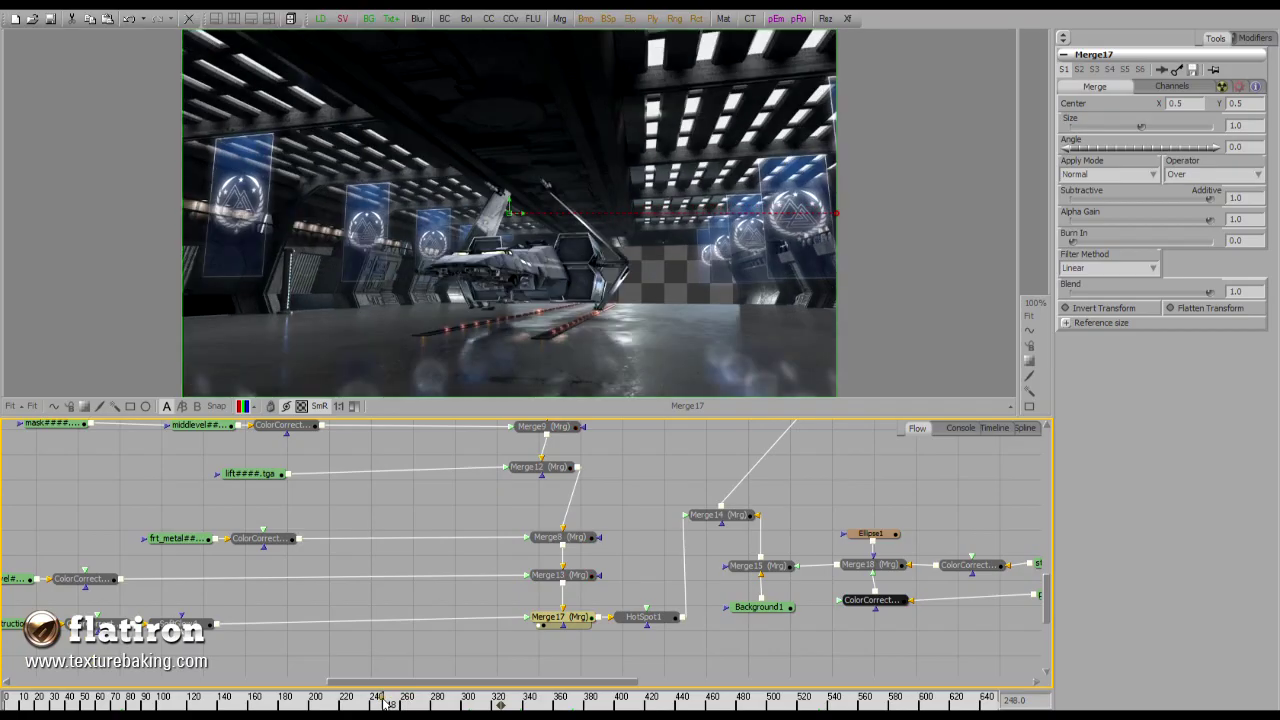
- Show the hangar_COL layer, reposition the shuttle loader node, and reselect hangar_COL
{"action": "scroll", "coordinate": [443, 500], "scroll_direction": "up", "scroll_amount": 10}
{"action": "left_click", "coordinate": [414, 504]}
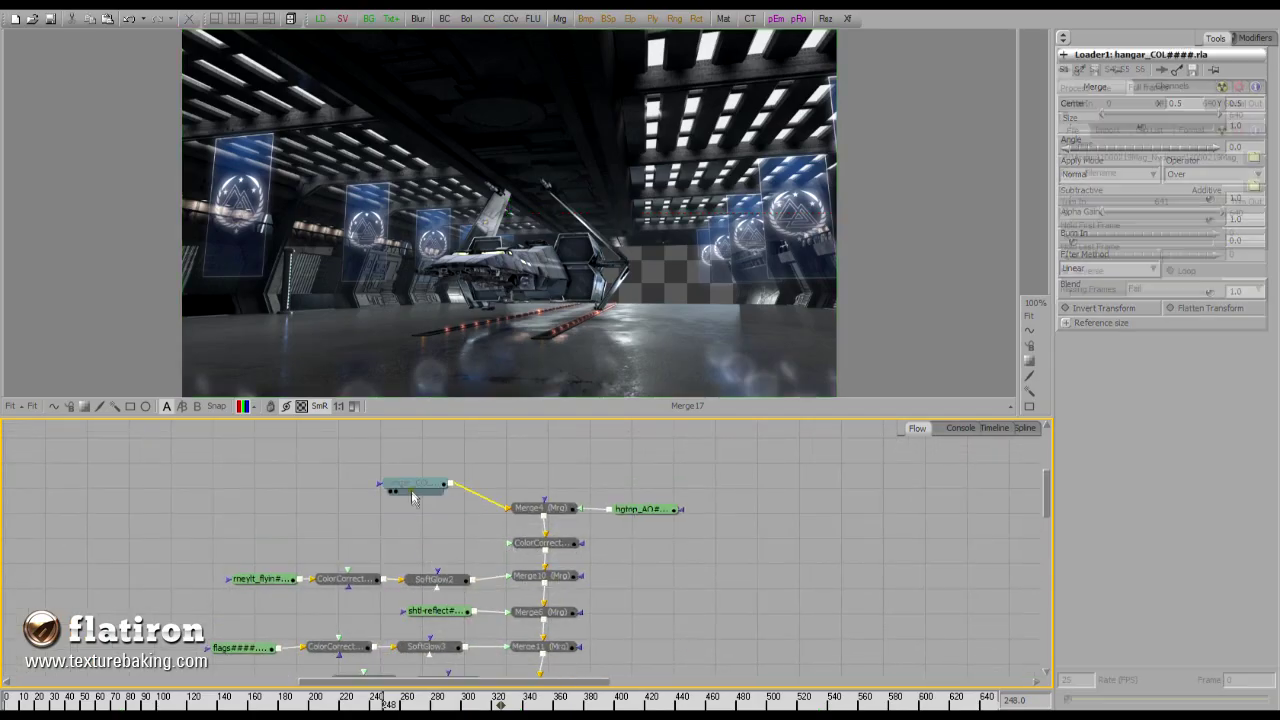
{"action": "key", "text": "1"}
{"action": "scroll", "coordinate": [400, 600], "scroll_direction": "down", "scroll_amount": 8}
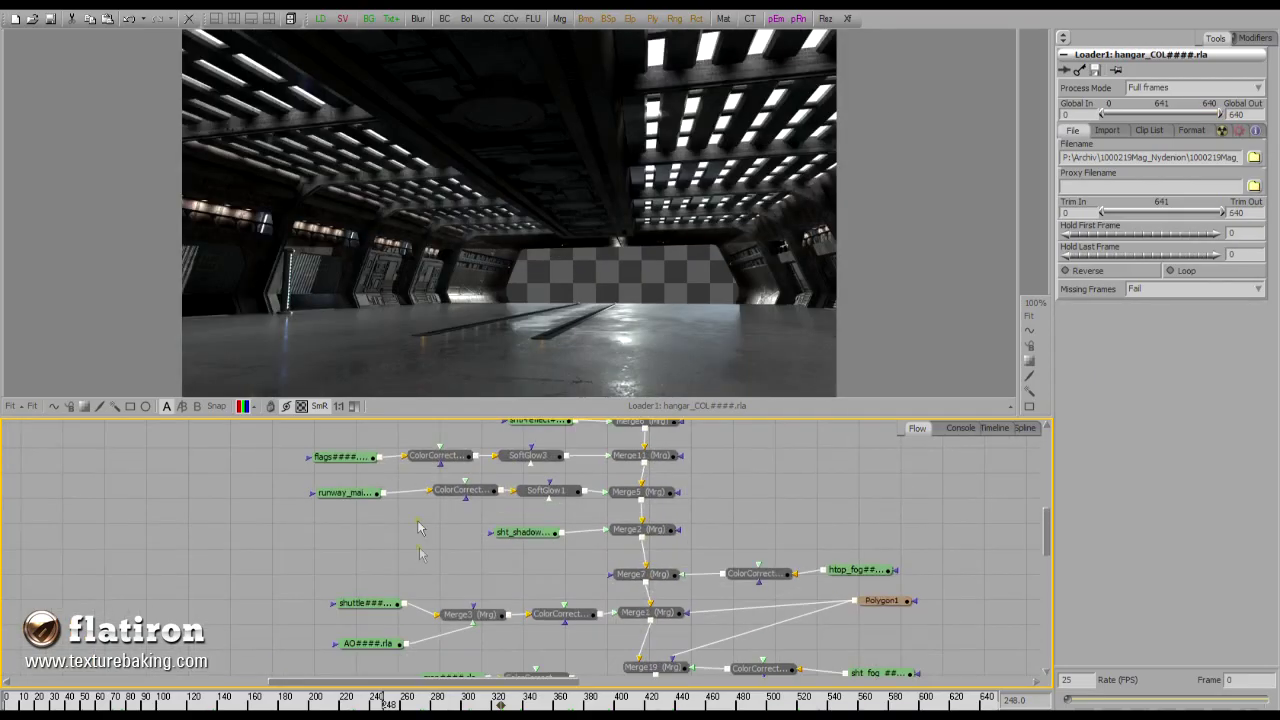
{"action": "scroll", "coordinate": [395, 588], "scroll_direction": "down", "scroll_amount": 3}
{"action": "left_click_drag", "start_coordinate": [395, 588], "coordinate": [455, 555]}
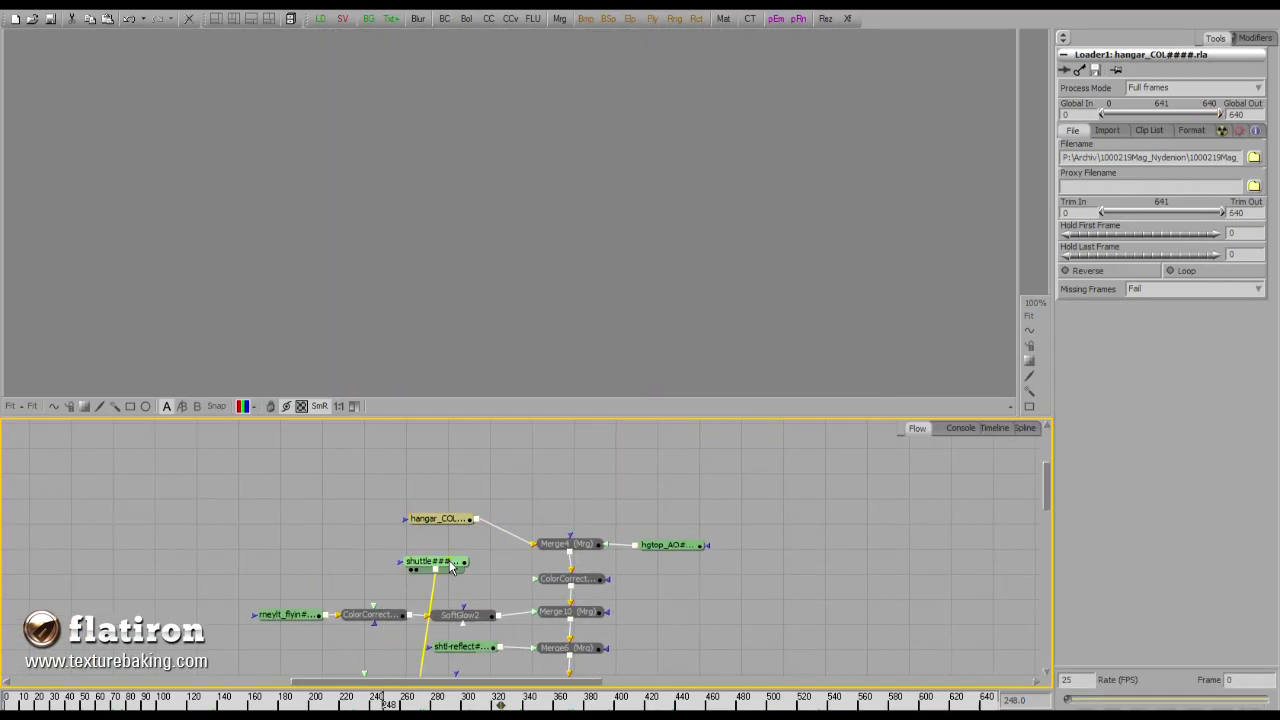
{"action": "left_click", "coordinate": [442, 518]}
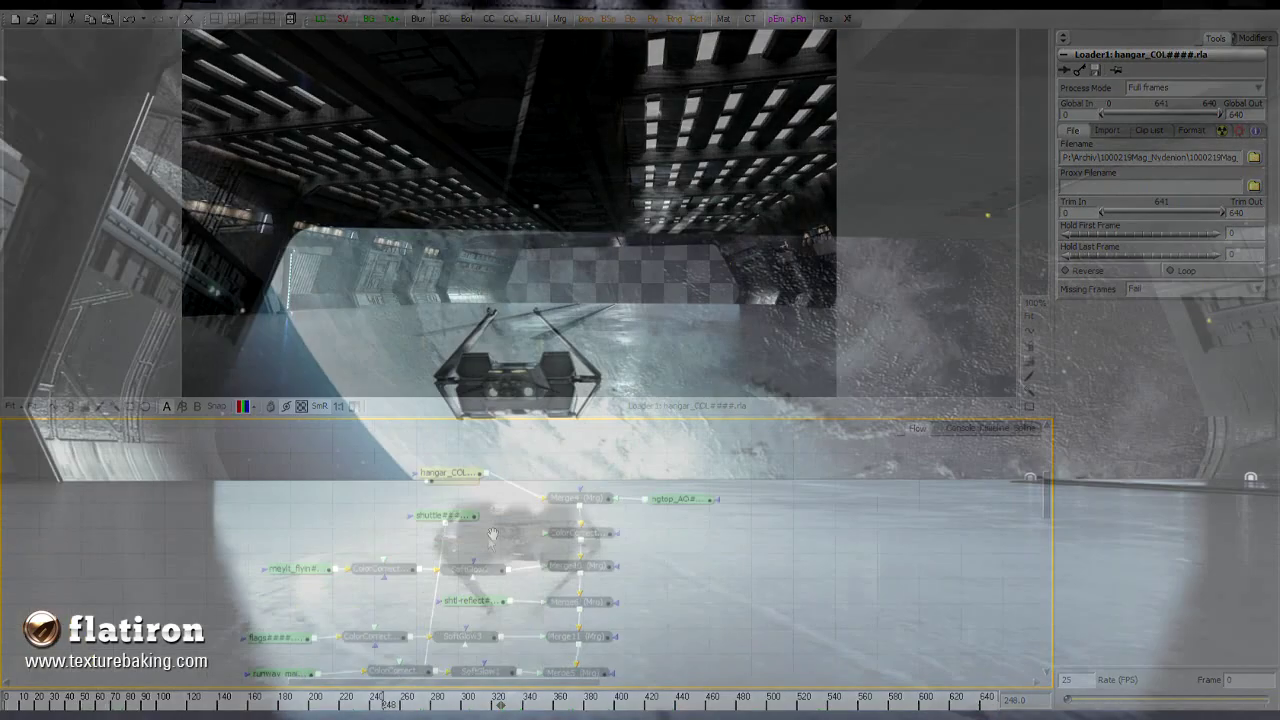